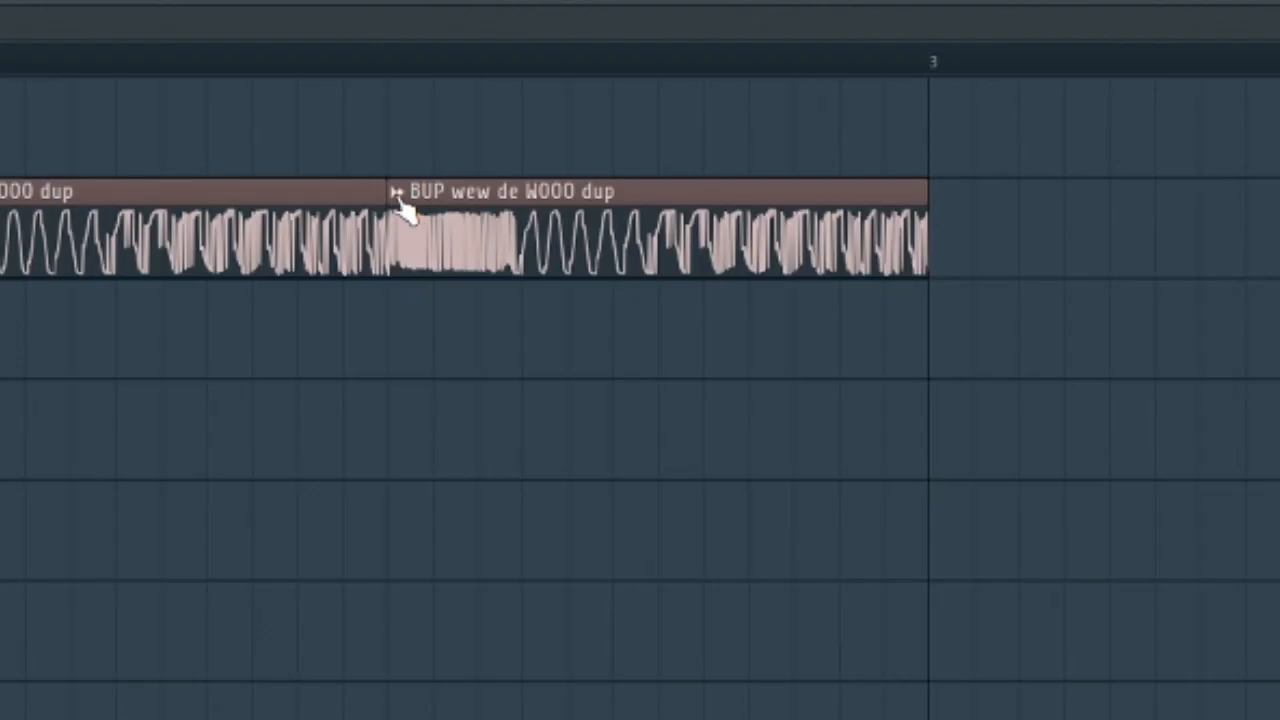
Make the last "BUP wew de WOOO dup" clip before bar 3 unique
left_click(396, 192)
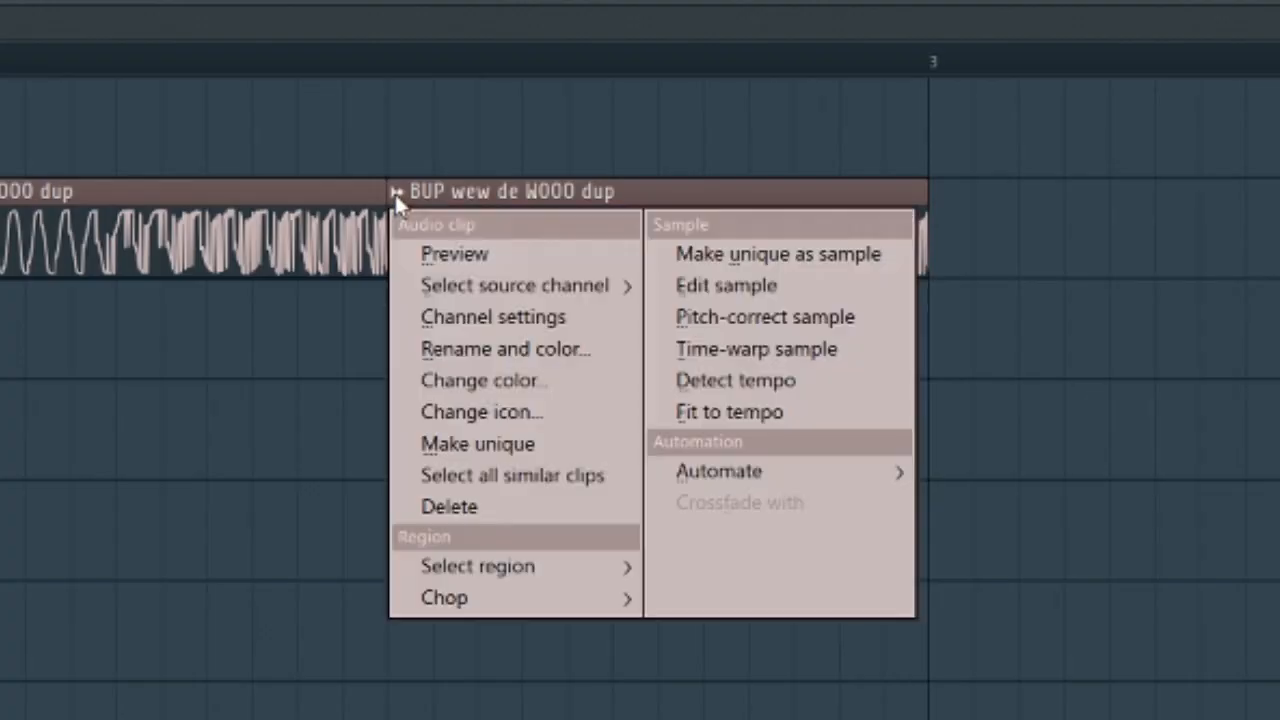
left_click(510, 440)
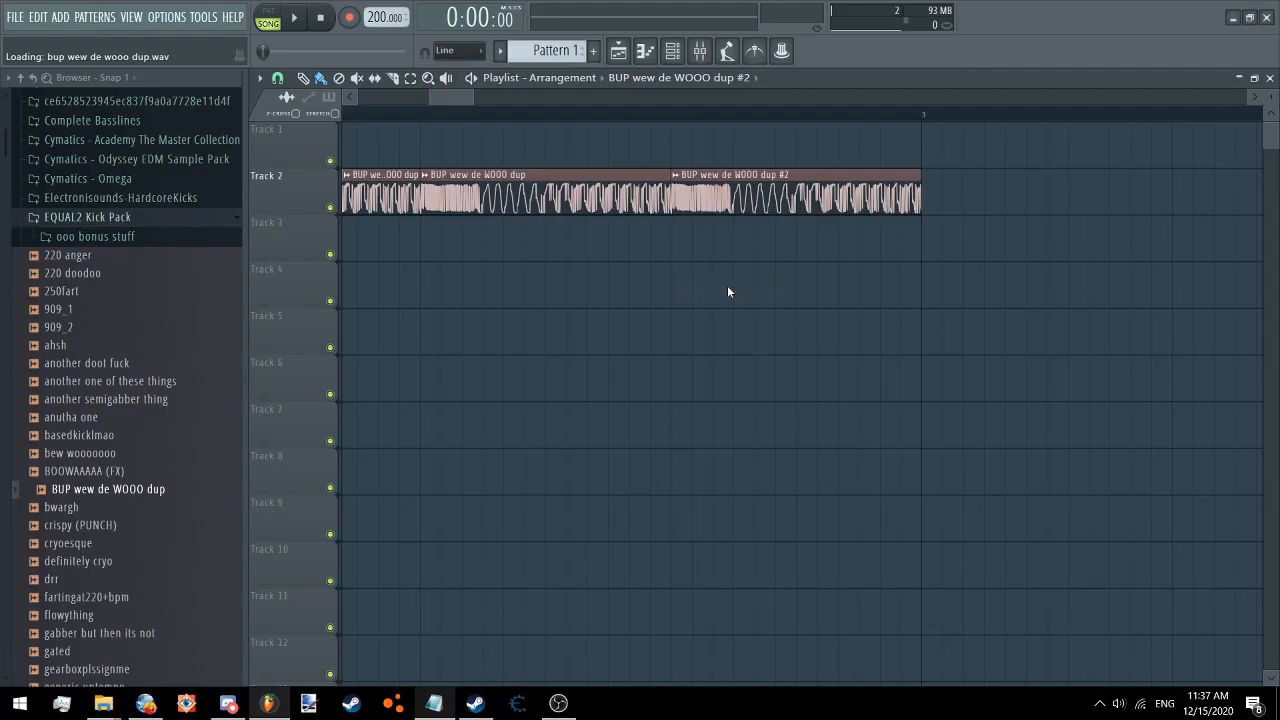
scroll(650, 140, "down", 2)
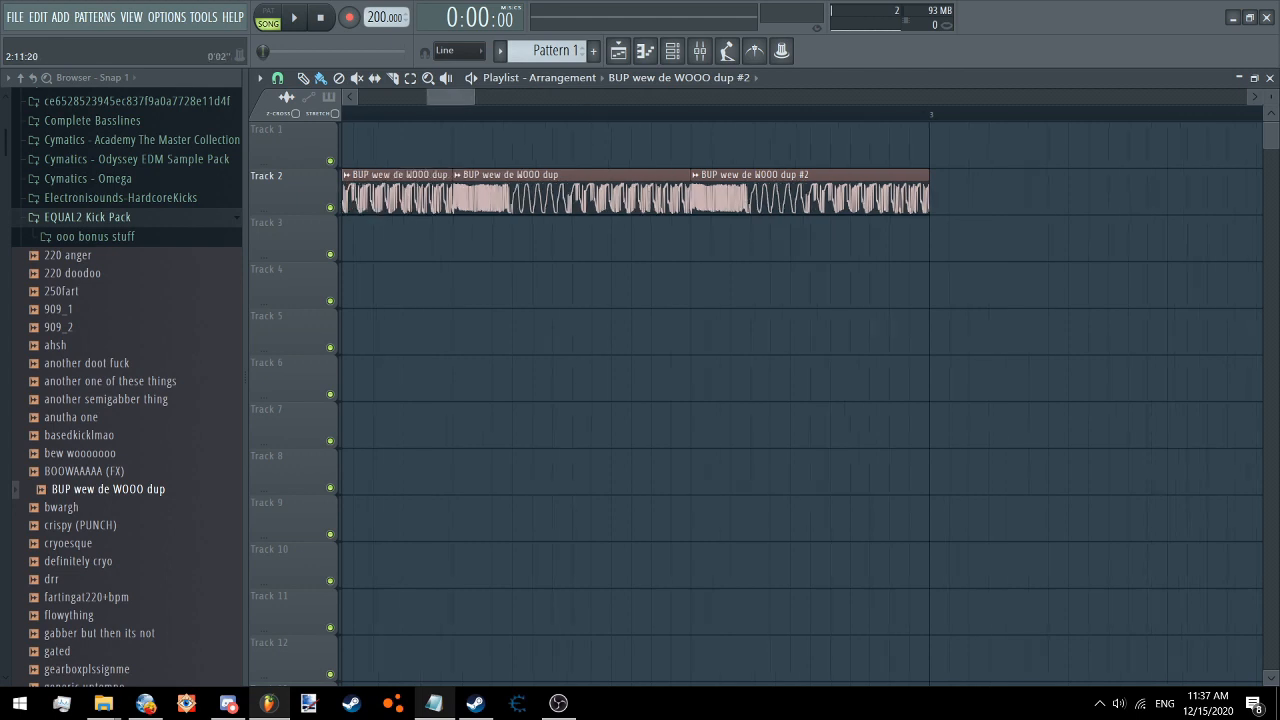
Open the unique kick clip's channel settings and try out a different channel pitch
double_click(669, 197)
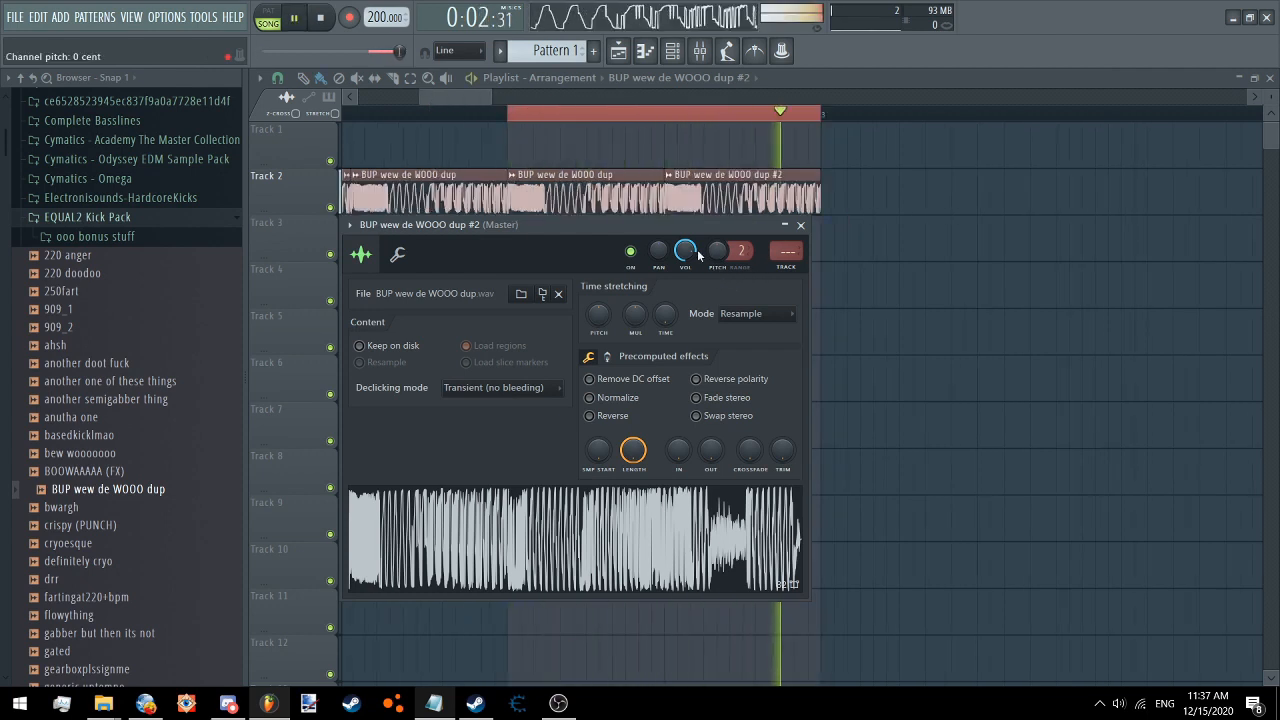
left_click_drag(685, 251, 685, 341)
right_click(692, 244)
left_click(716, 251)
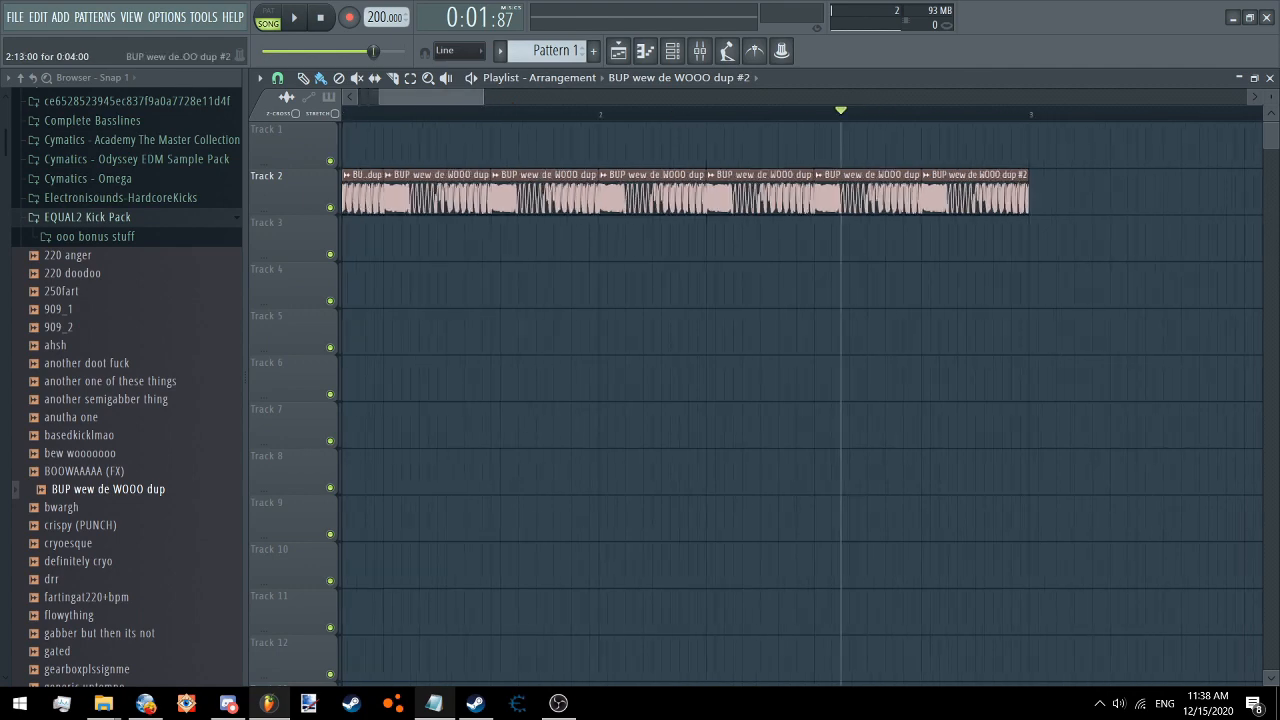
Increase the time-stretch multiplier of the "BUP wew de WOOO dup #2" clip and play the arrangement
double_click(622, 202)
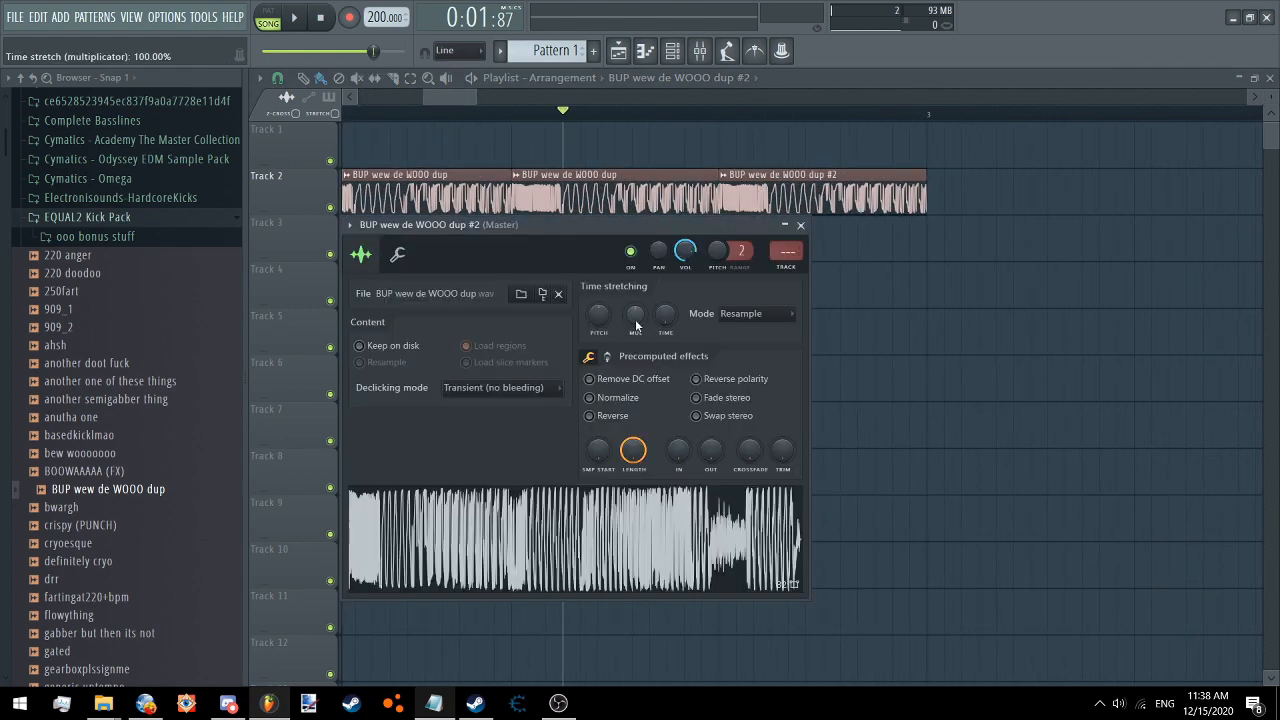
left_click_drag(635, 319, 635, 292)
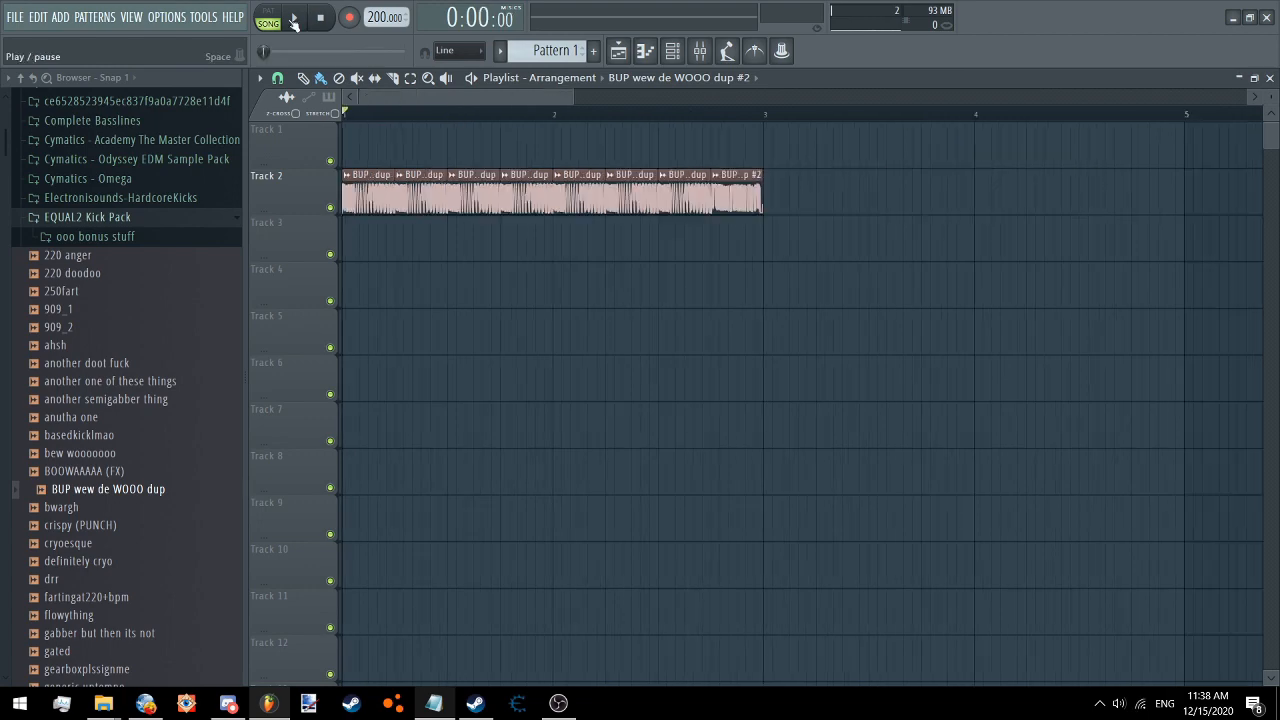
left_click(292, 20)
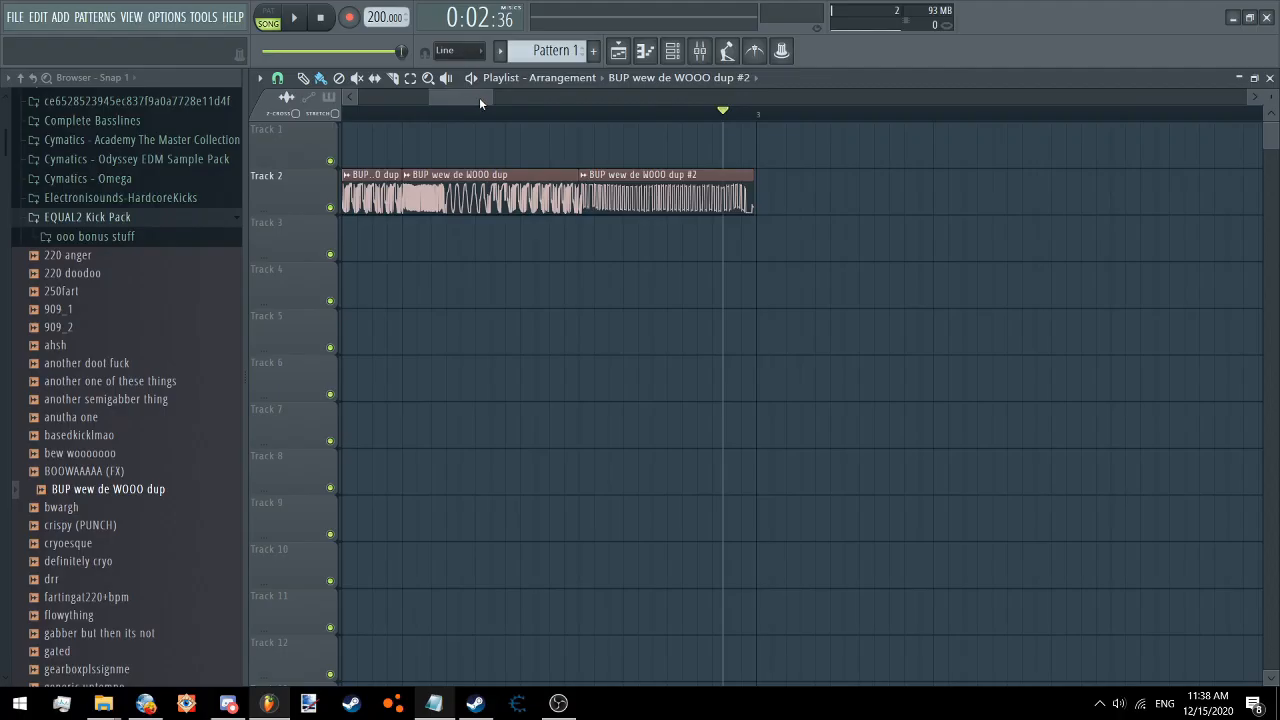
Set the time-stretching mode of the "BUP wew de WOOO dup #2" clip to e3 mono
double_click(700, 190)
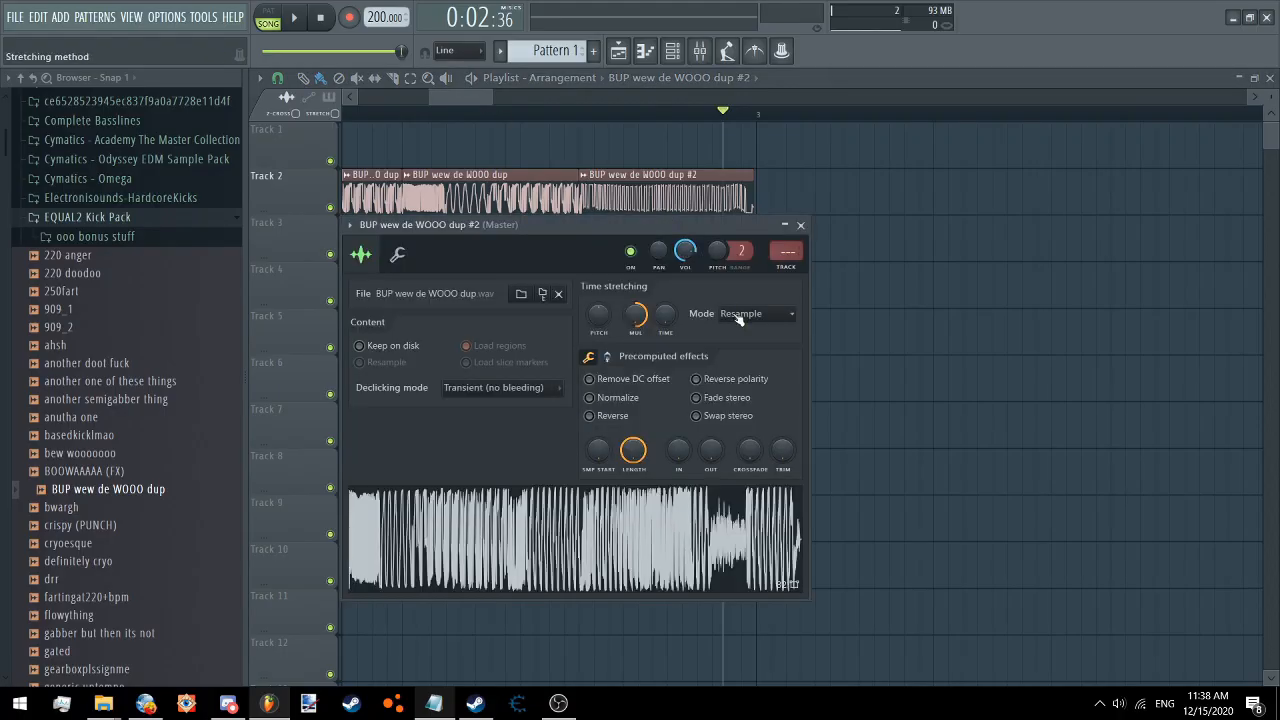
scroll(739, 316, "down", 1)
left_click(757, 317)
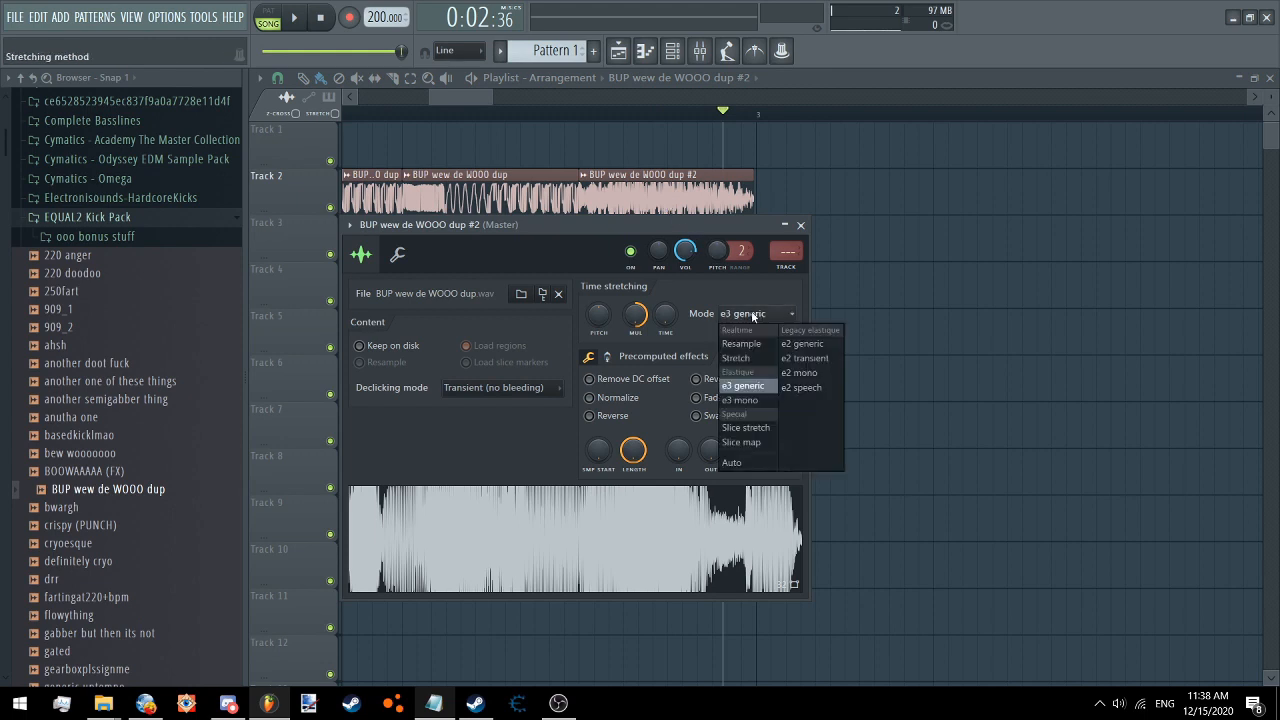
left_click(750, 398)
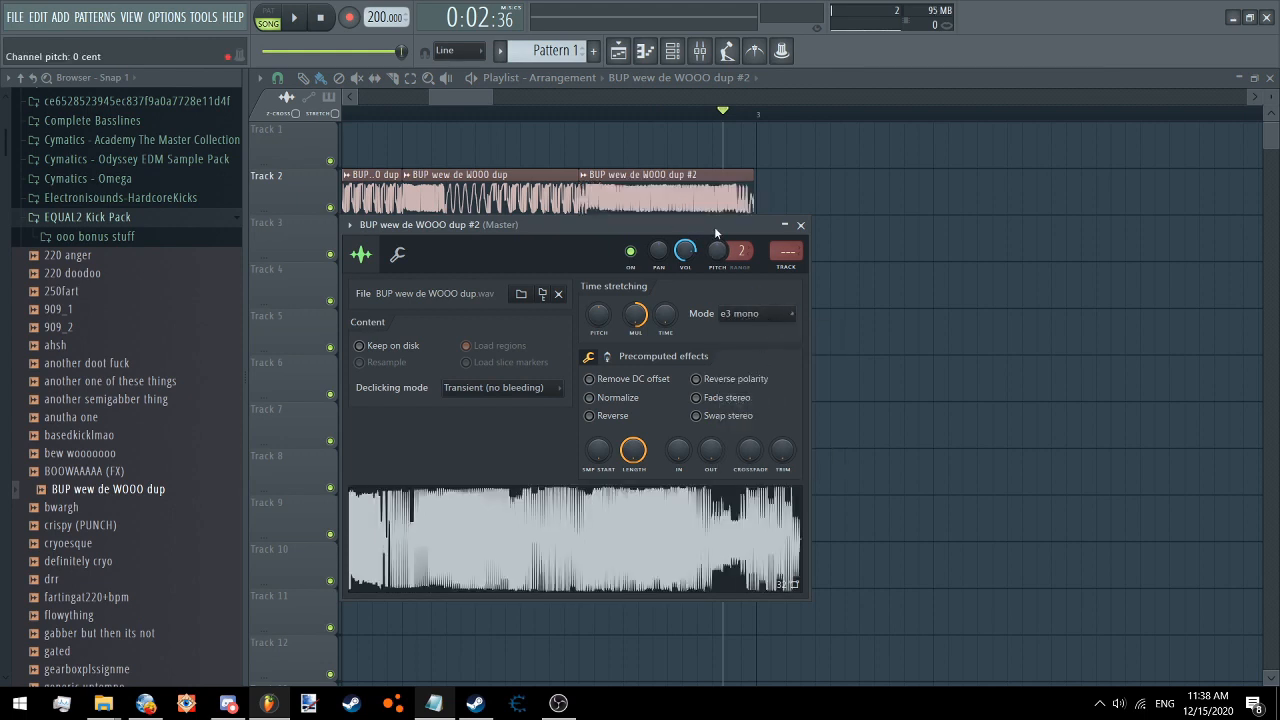
left_click(729, 316)
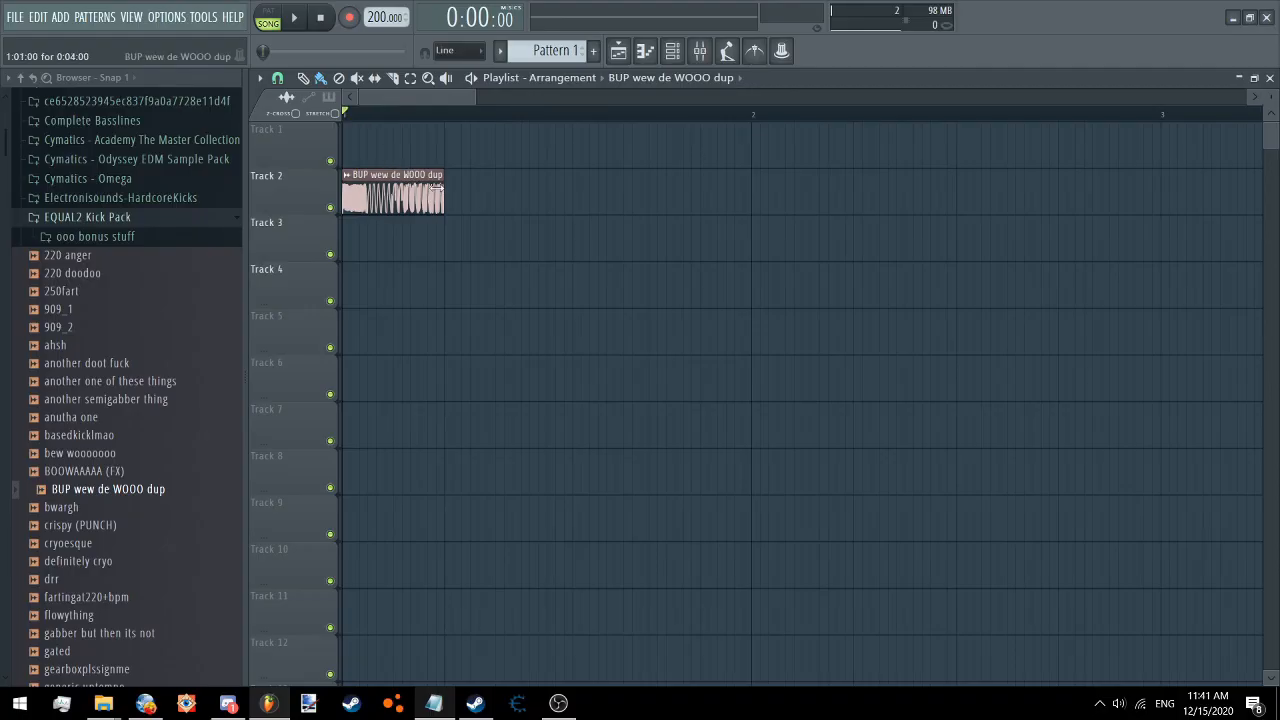
Play the kick clip arrangement from the start and stop the playback
mouse_move(436, 187)
left_mouse_down()
mouse_move(397, 194)
mouse_move(445, 205)
left_mouse_up()
scroll(421, 98, "down", 3)
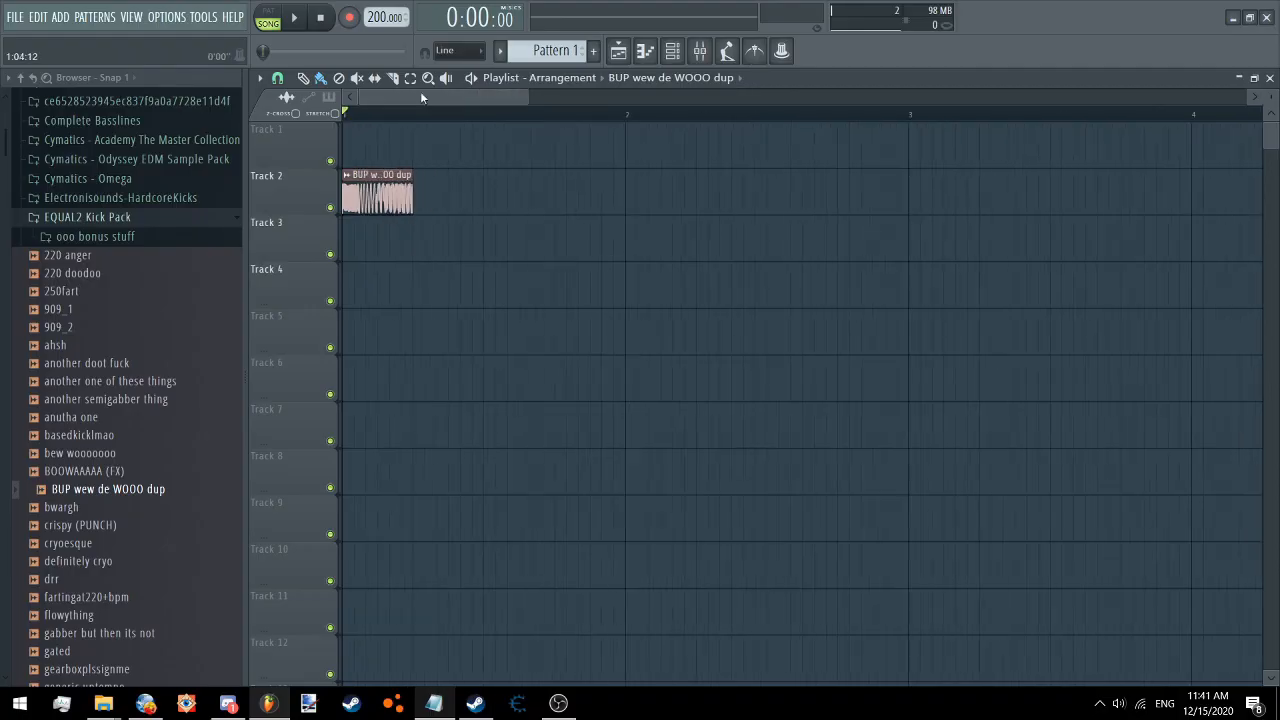
left_click(297, 17)
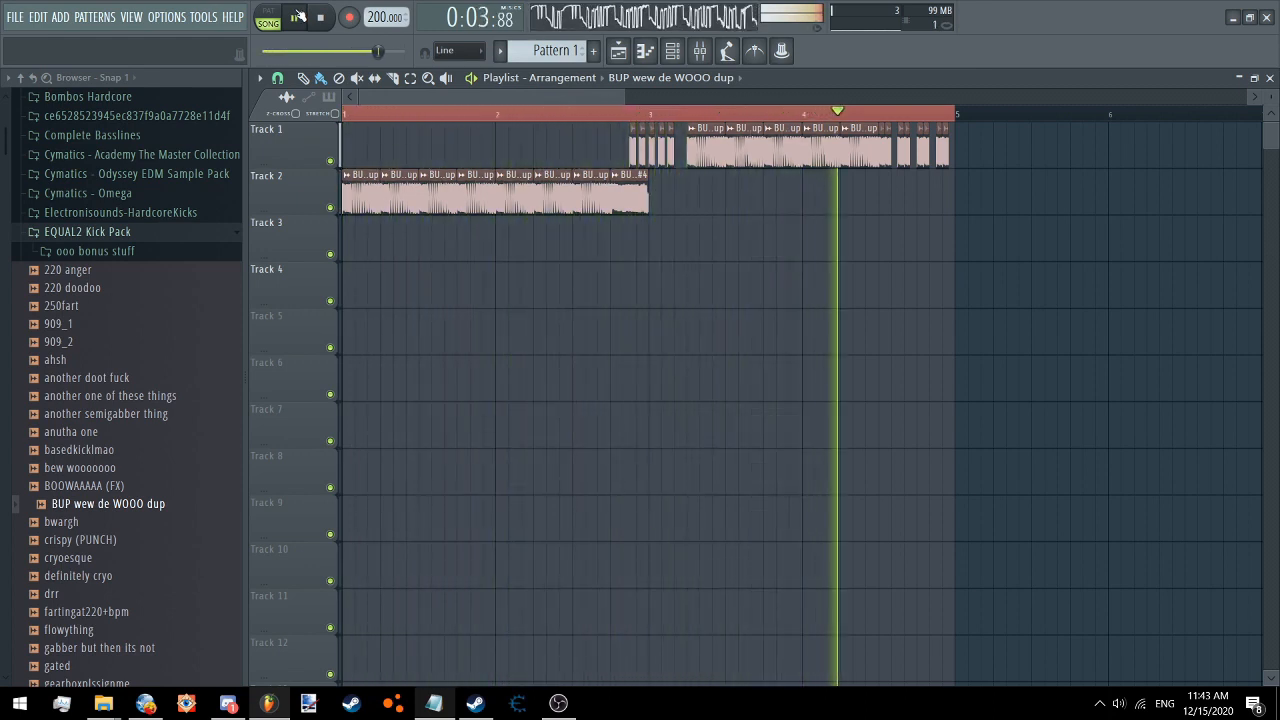
left_click(299, 16)
Delete all kick clips from Track 1 and Track 2, clear the time selection, and open the channel rack
right_click(561, 66)
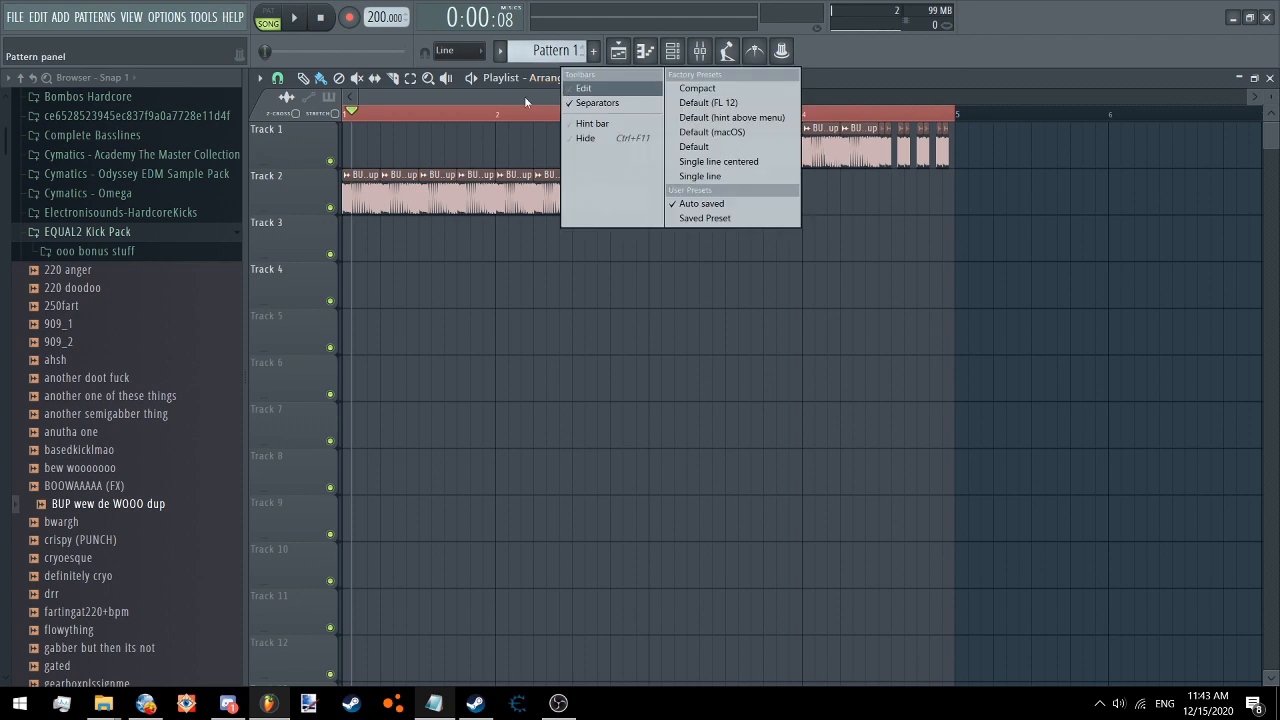
left_click(525, 98)
scroll(525, 98, "up", 2)
mouse_move(1160, 155)
left_mouse_down()
mouse_move(713, 155)
mouse_move(499, 203)
mouse_move(352, 200)
left_mouse_up()
mouse_move(1087, 118)
left_mouse_down()
mouse_move(437, 145)
mouse_move(350, 130)
left_mouse_up()
scroll(490, 98, "up", 5)
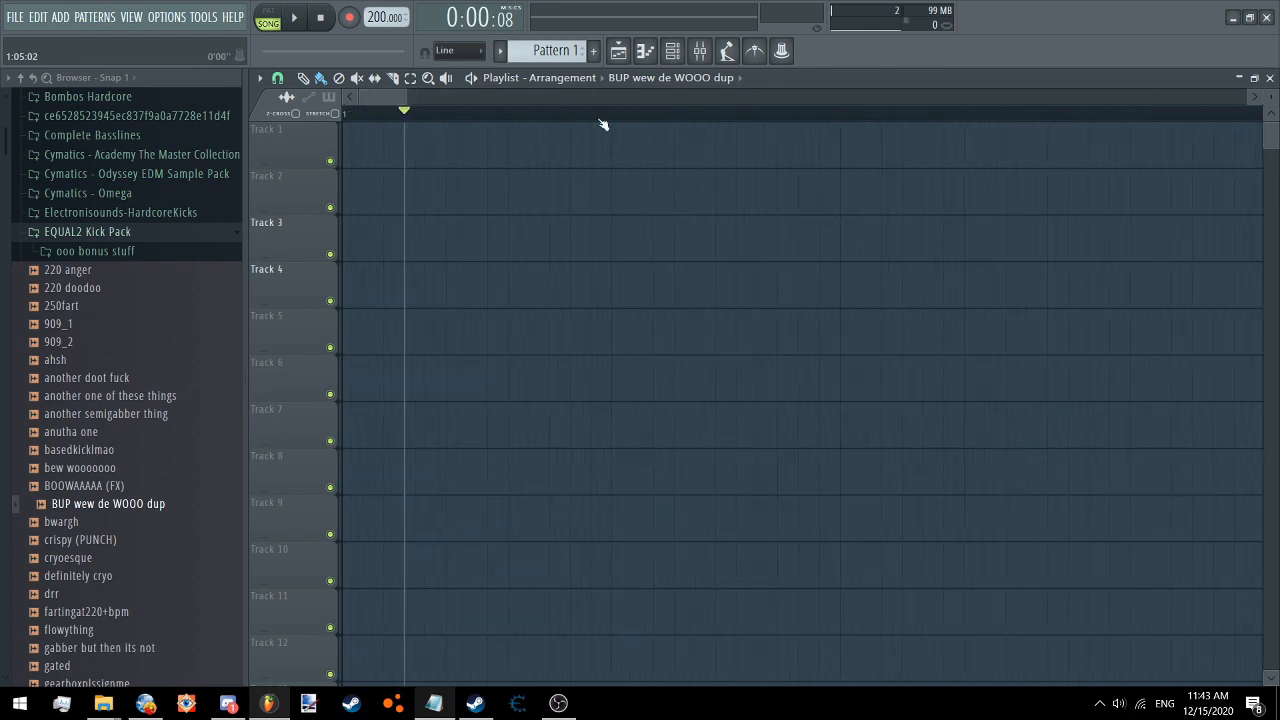
scroll(527, 100, "up", 2)
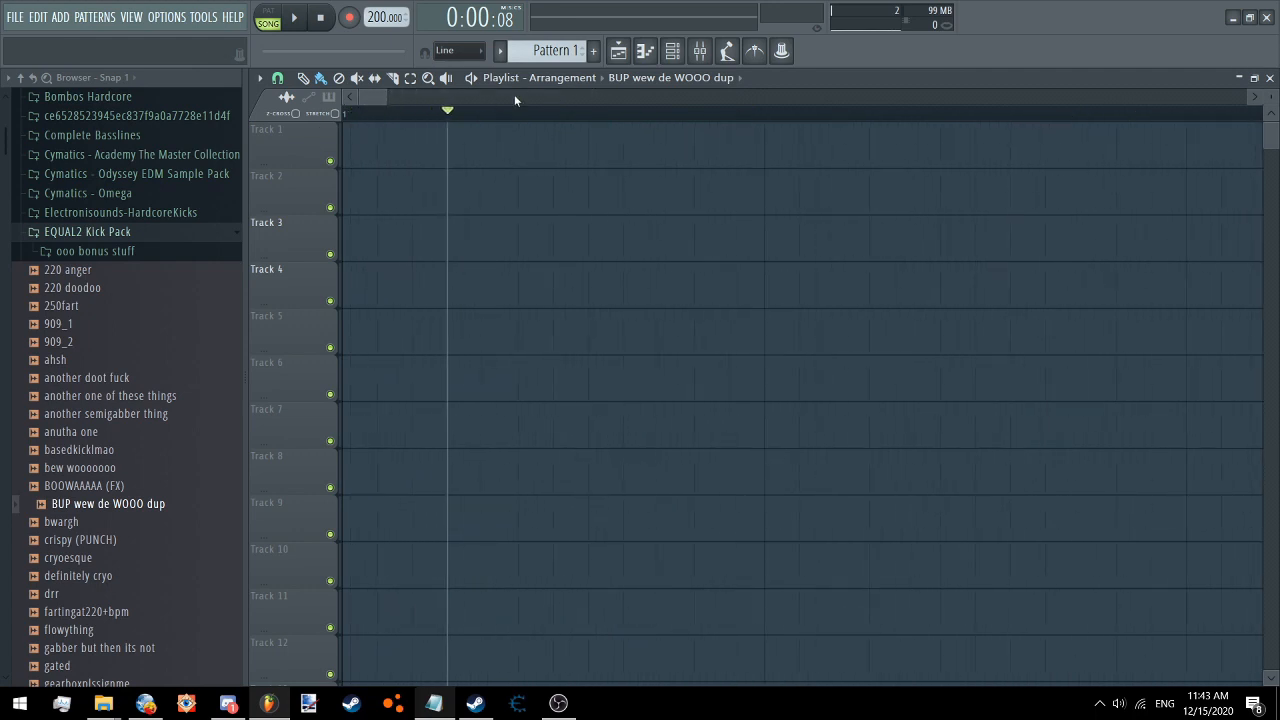
left_click(672, 50)
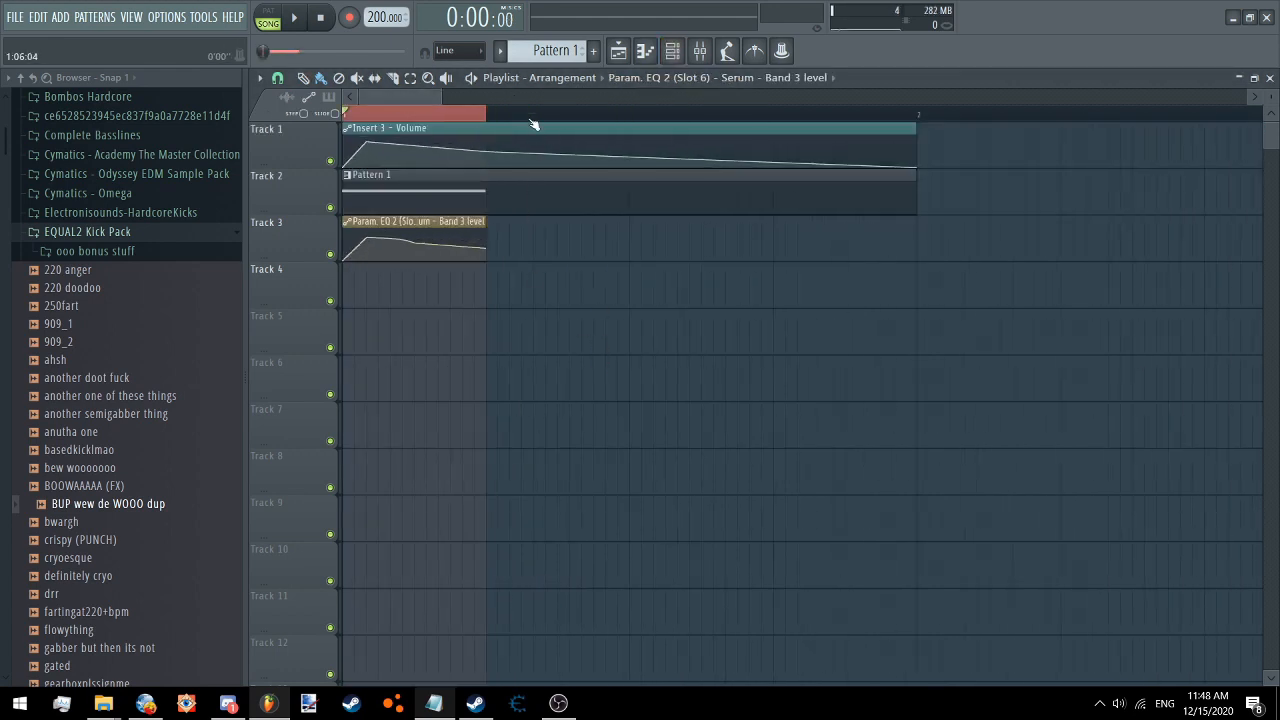
Make the last Pattern 1 clip before bar 3 unique
left_click_drag(534, 126, 671, 300)
key("space")
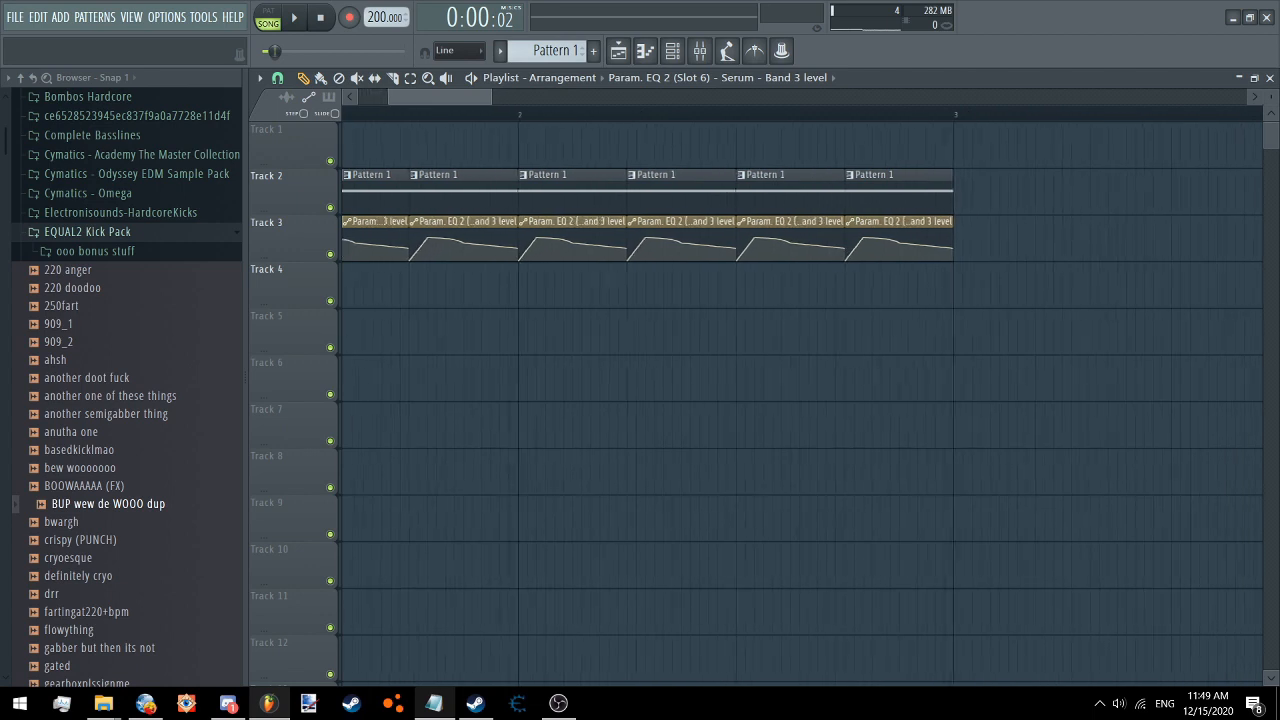
scroll(1063, 400, "up", 2)
right_click(747, 184)
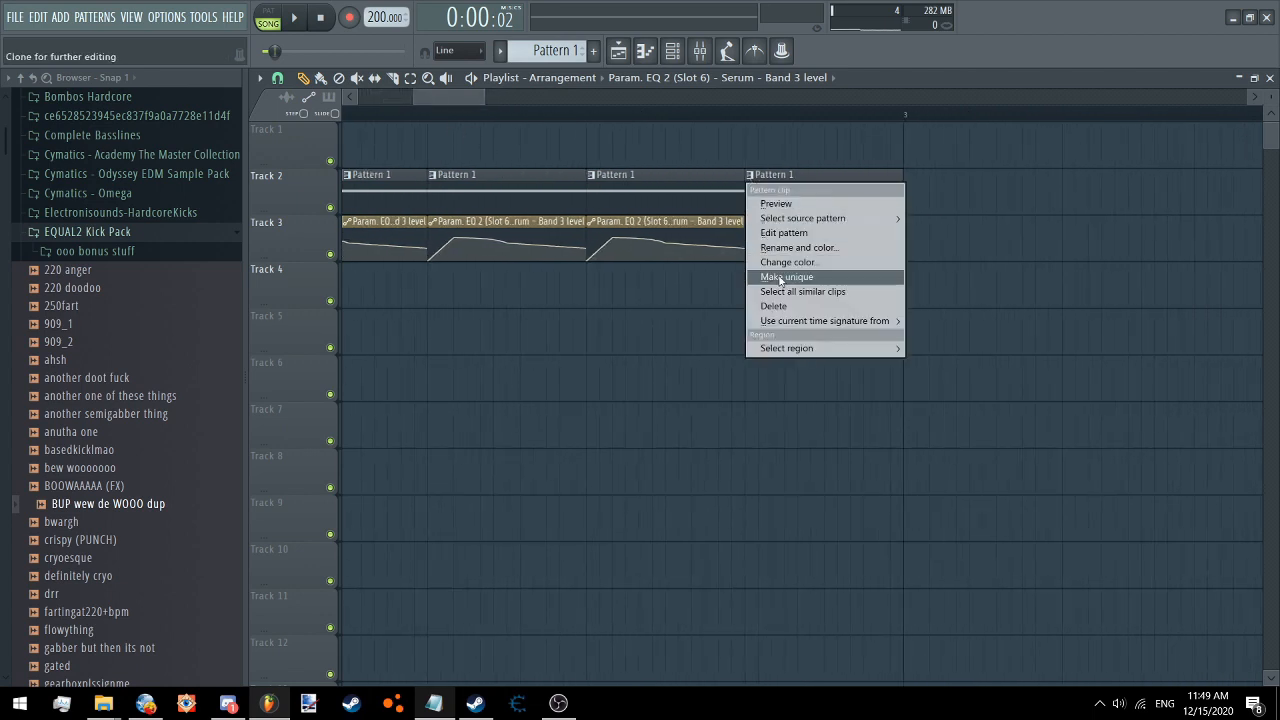
left_click(785, 277)
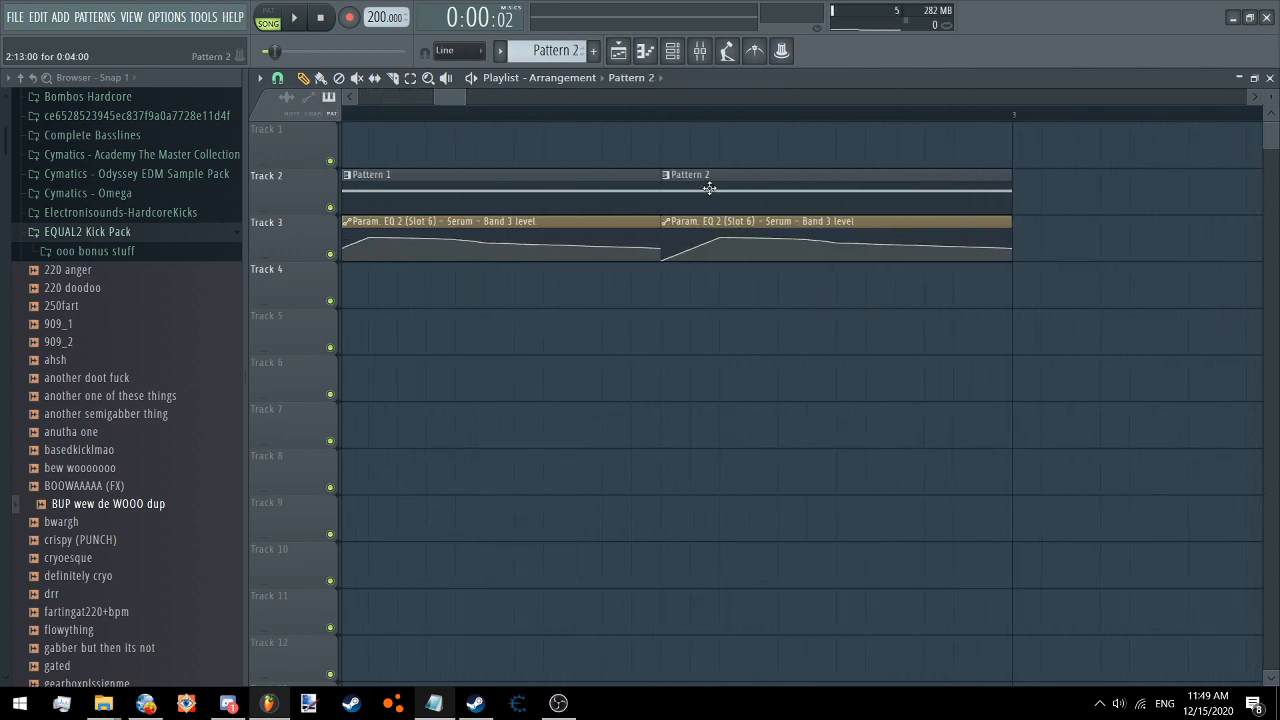
Move the A4 note in Pattern 2 to a different pitch and play the arrangement from the start
double_click(791, 204)
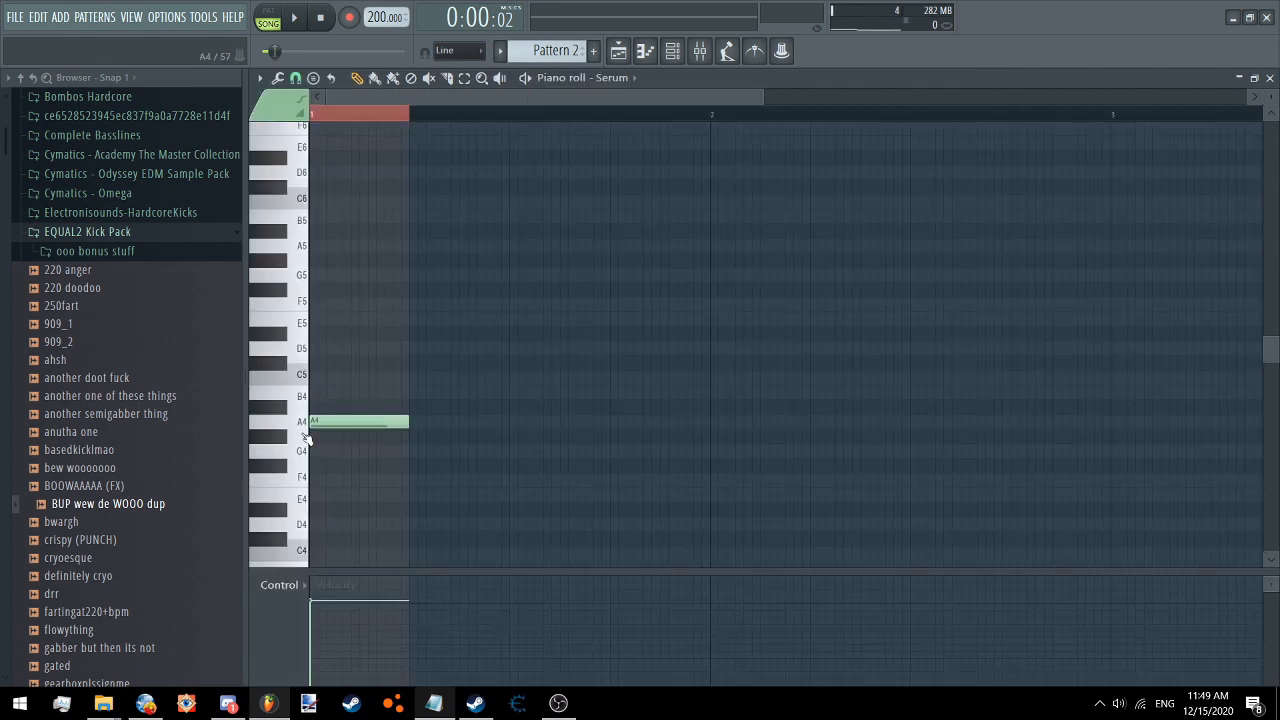
left_click_drag(316, 422, 356, 350)
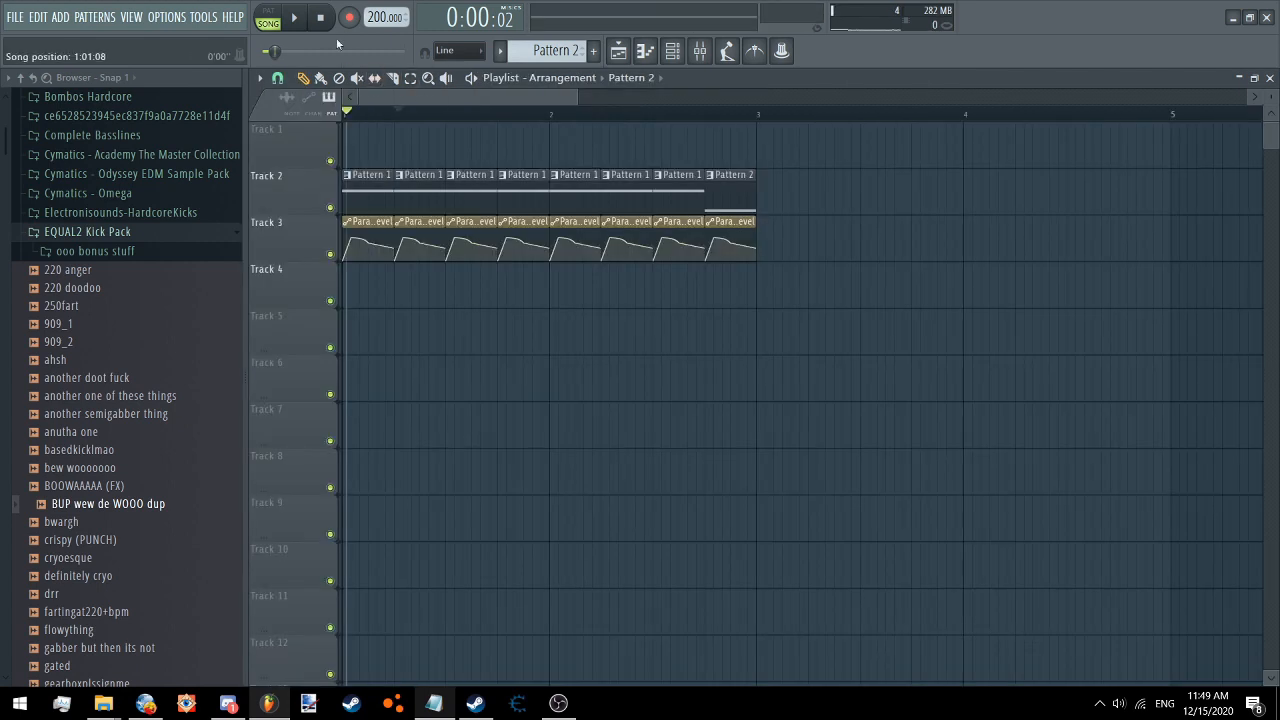
left_click(321, 19)
left_click(304, 18)
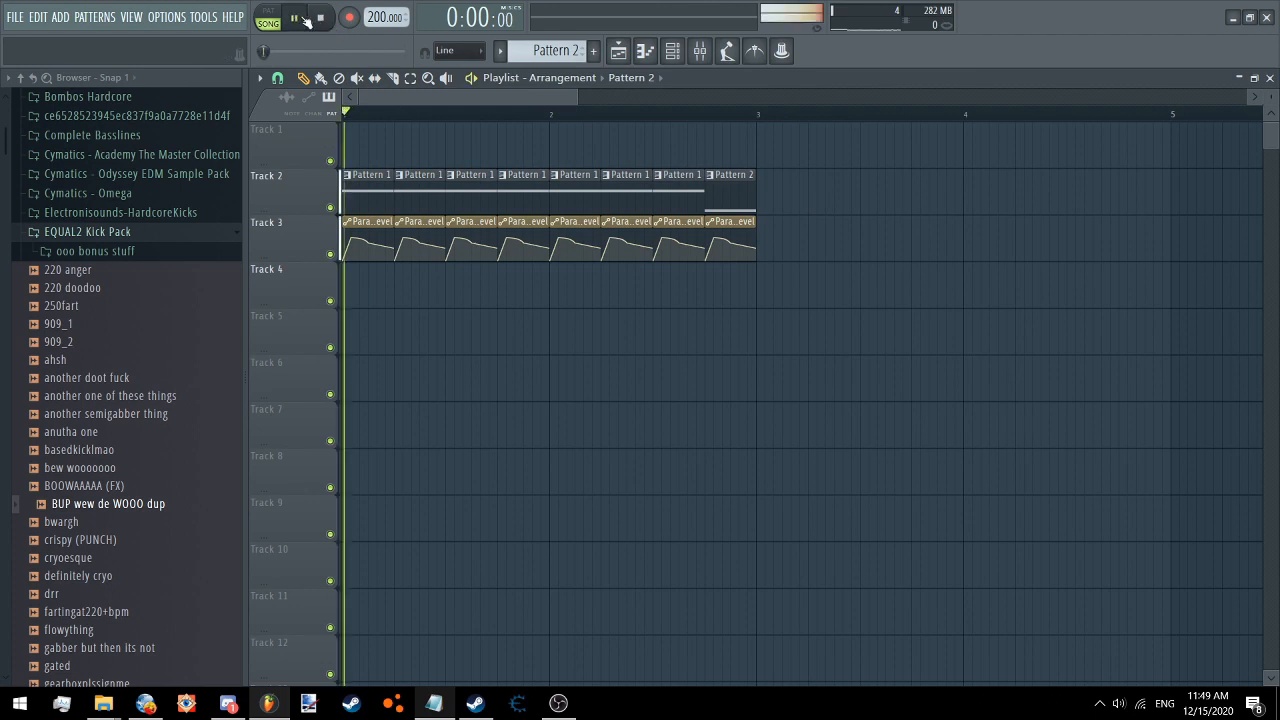
left_click(305, 20)
Route the Serum mixer track to Insert 8 instead of the master
scroll(432, 98, "up", 2)
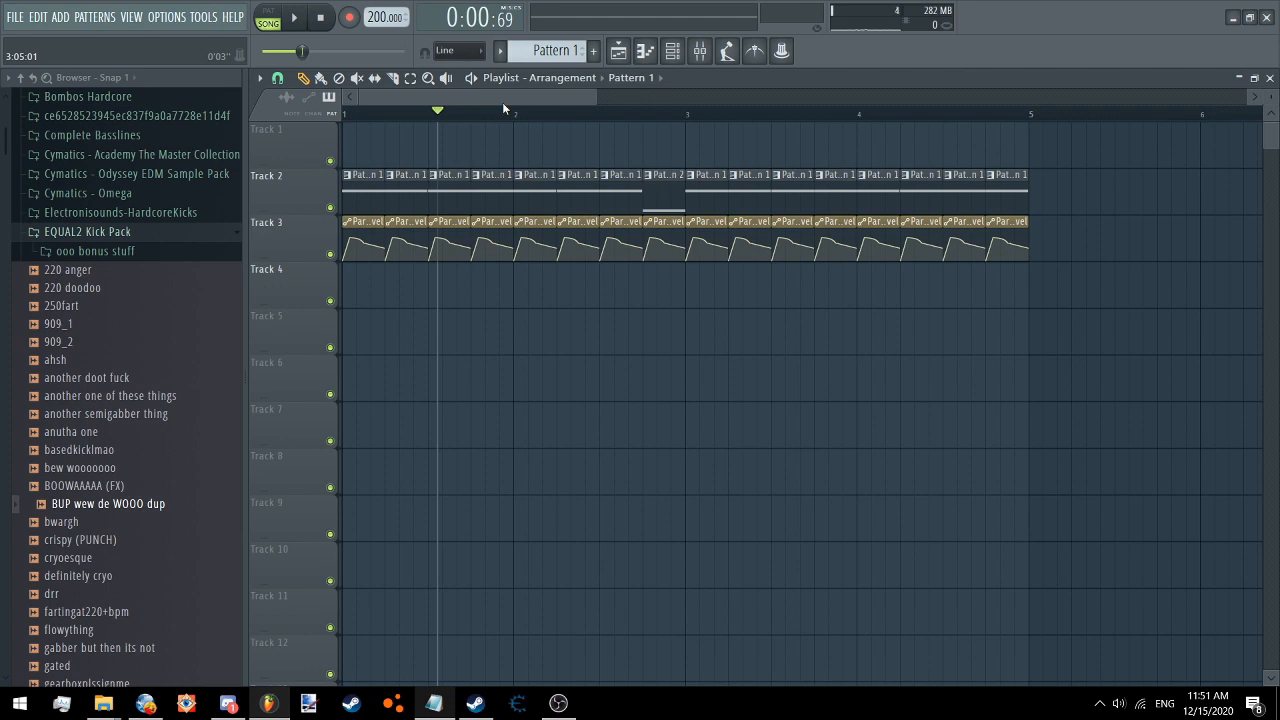
scroll(697, 160, "down", 2)
scroll(697, 160, "up", 5)
key("F6")
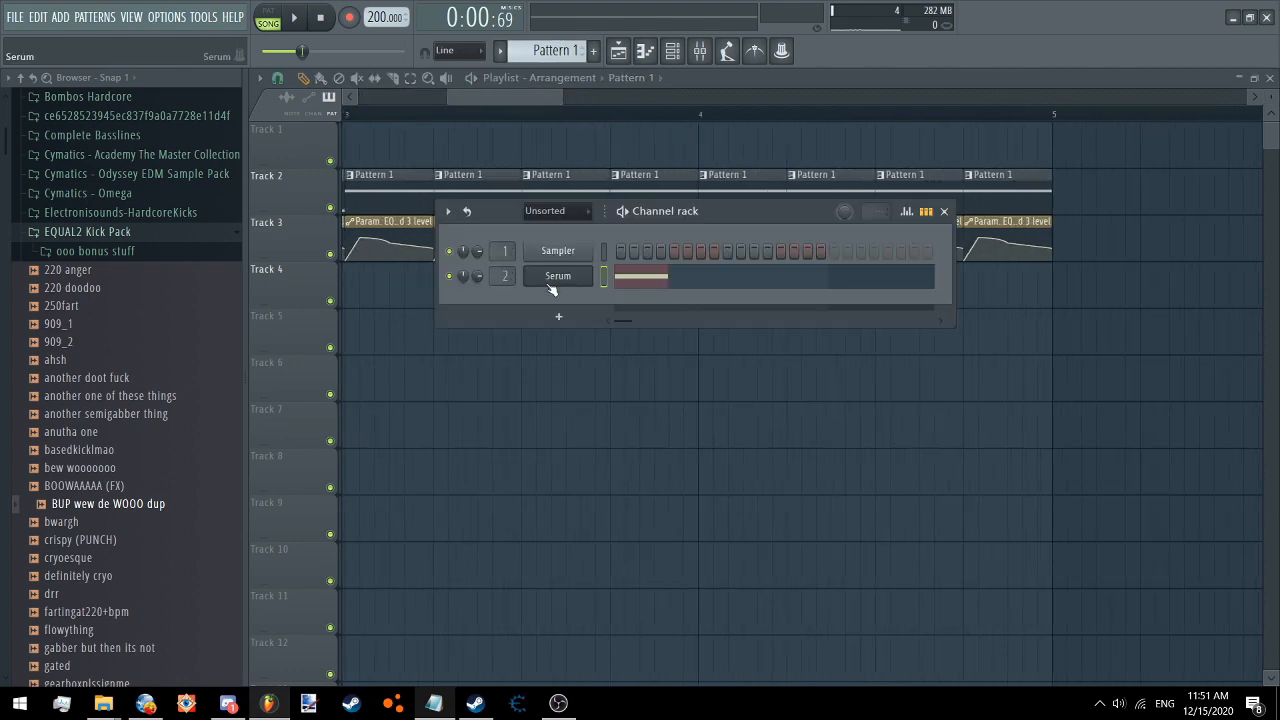
left_click(700, 50)
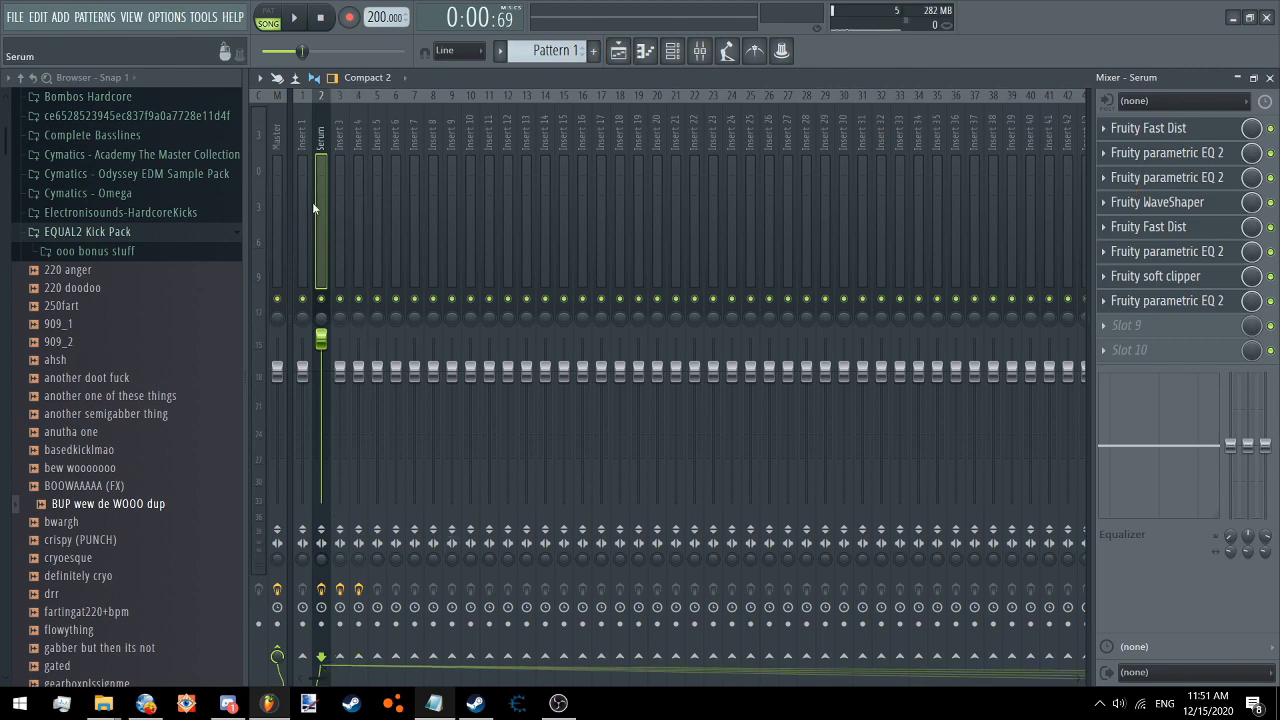
left_click(434, 657)
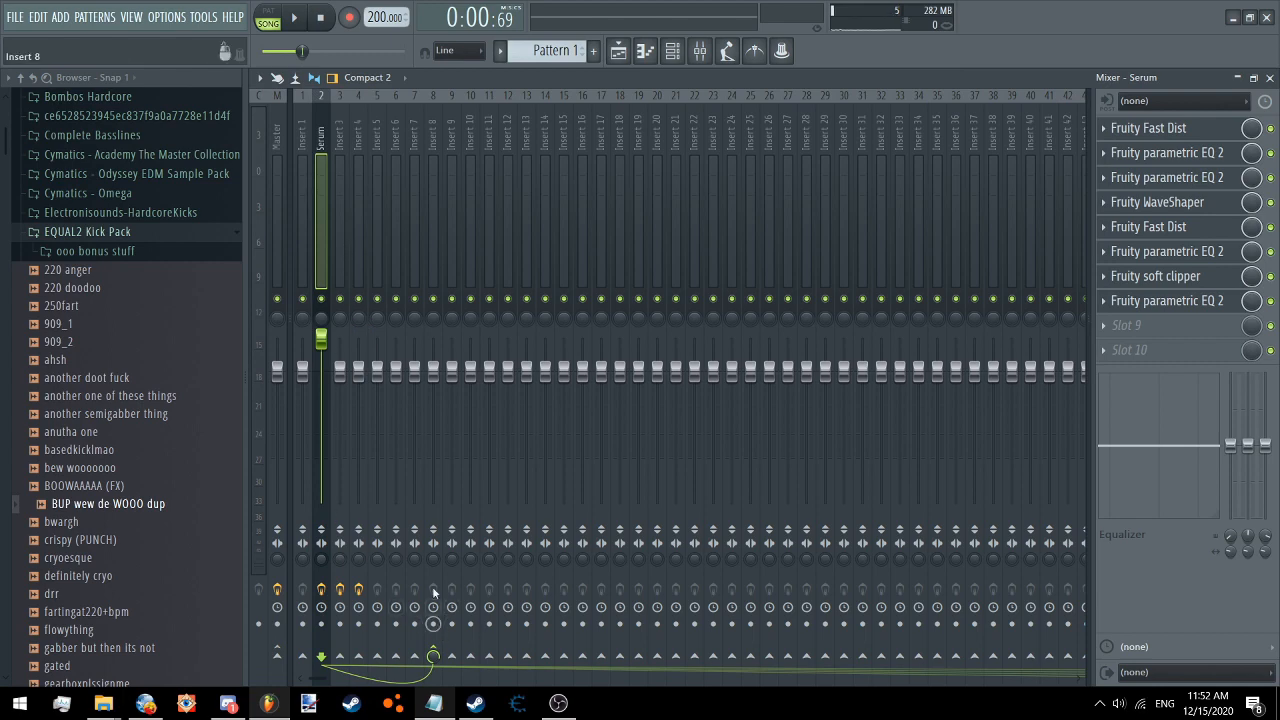
Add Fruity parametric EQ 2 to Insert 8 and shape band 1 into a steep high-pass filter
left_click(425, 234)
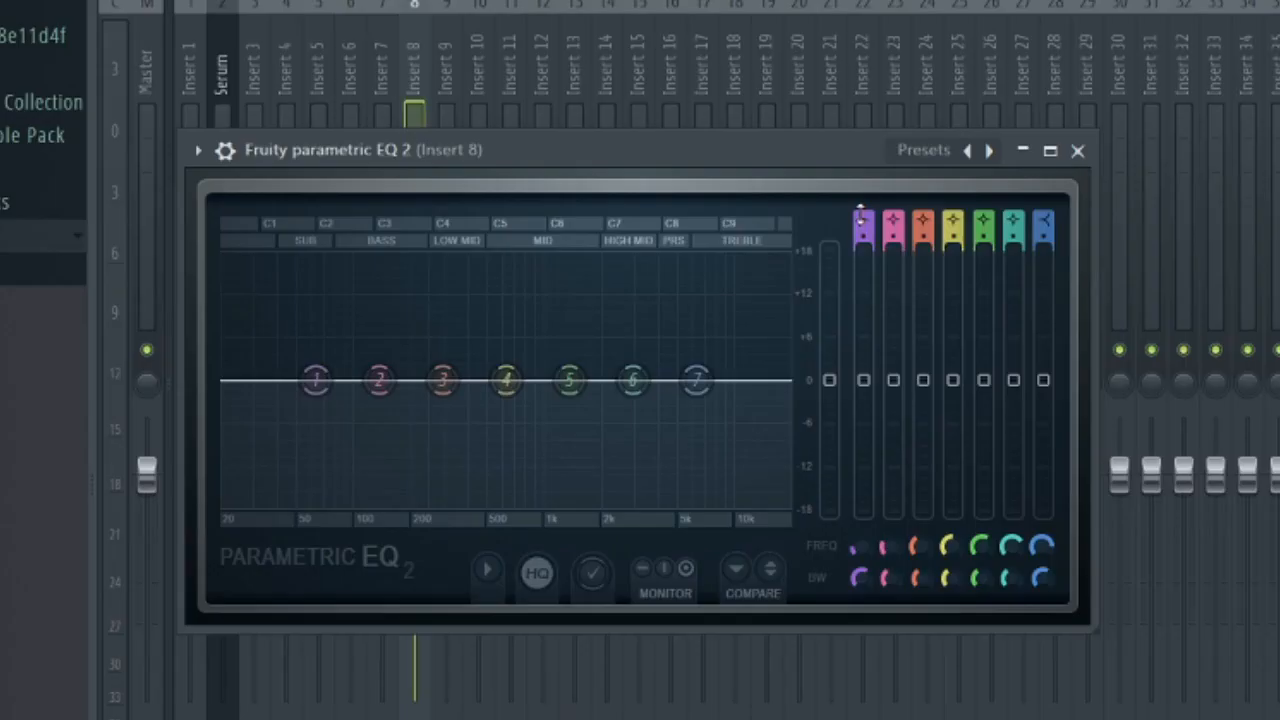
left_click_drag(692, 222, 690, 241)
left_click_drag(862, 575, 862, 605)
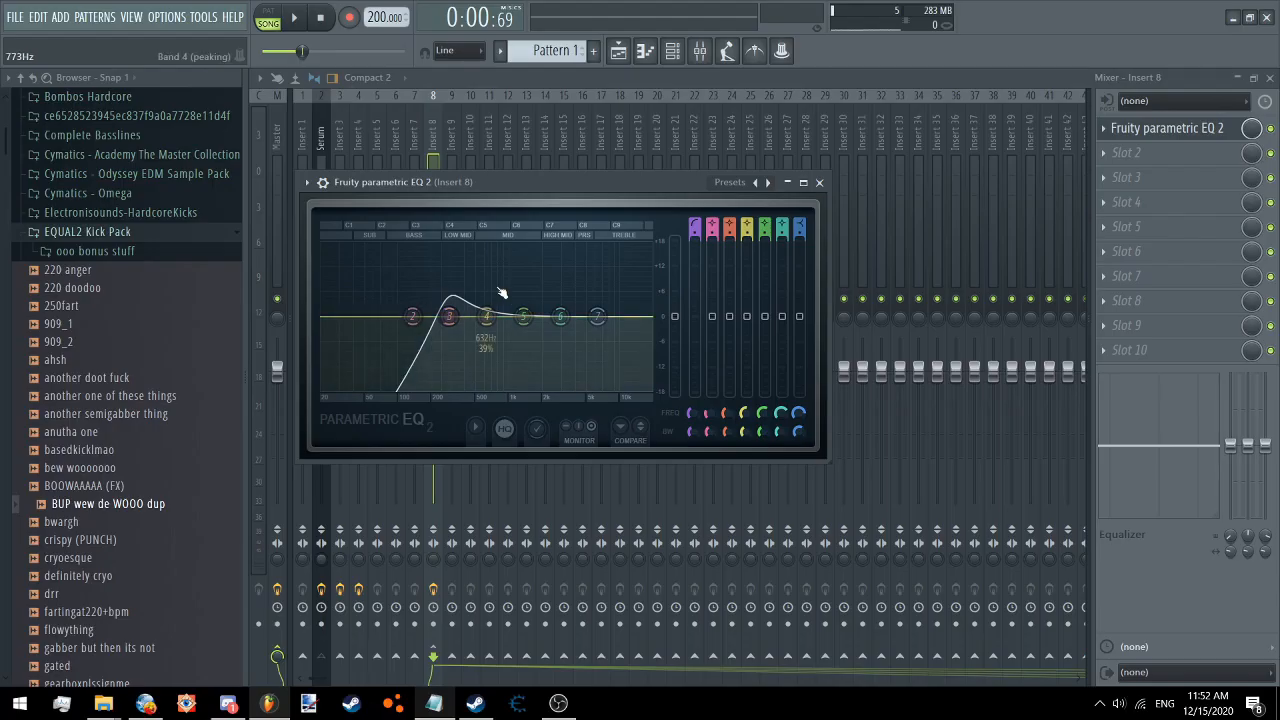
left_click_drag(450, 316, 548, 316)
Return to the playlist and play the arrangement from the start with the EQ filter active
key("F5")
left_click(320, 27)
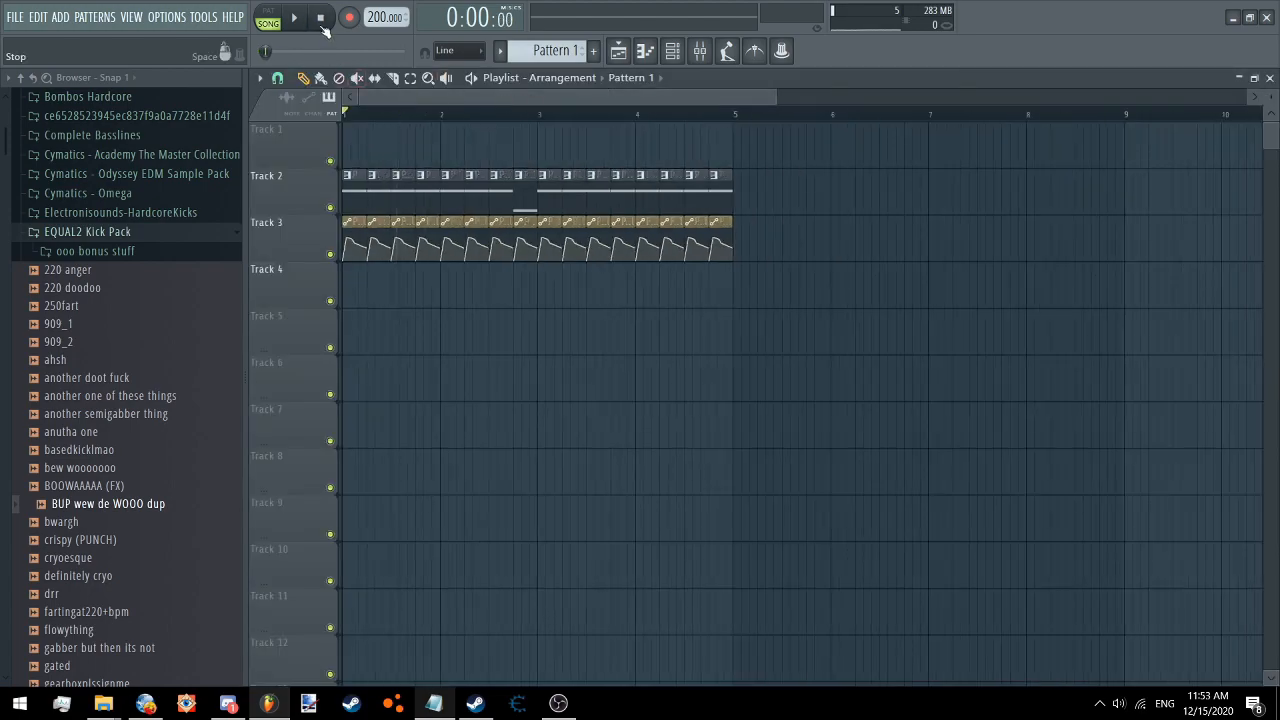
key("space")
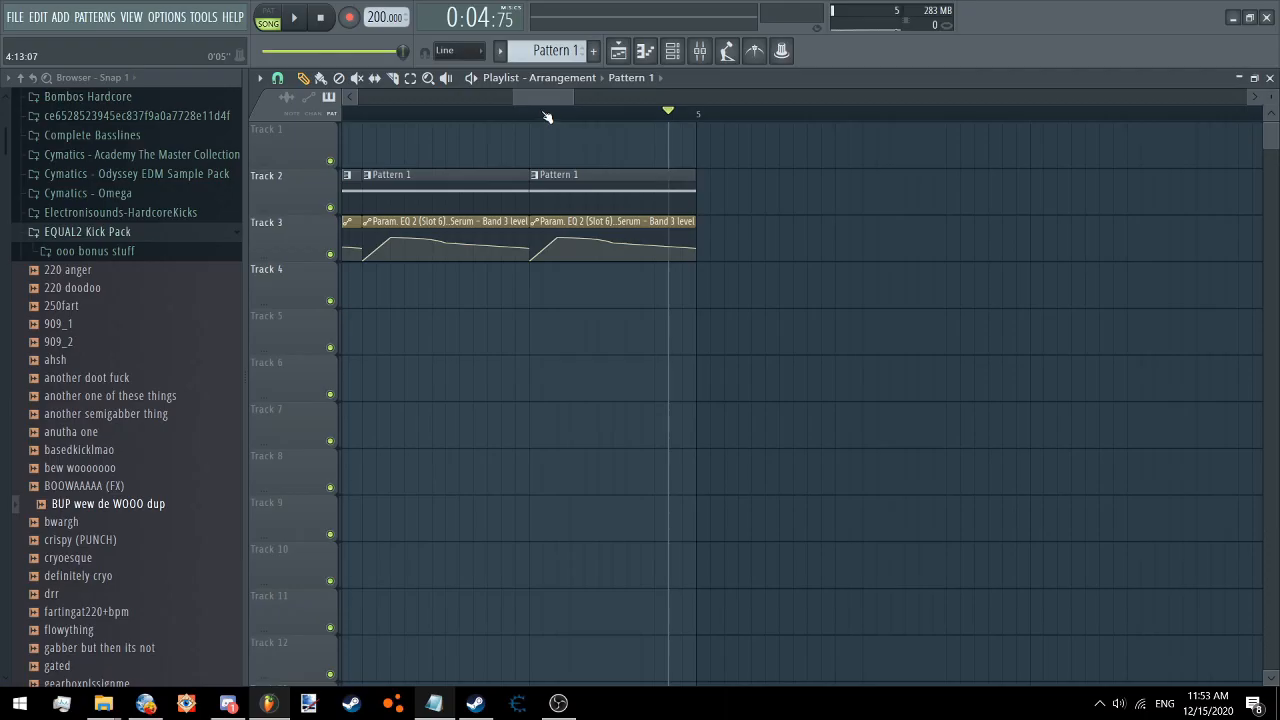
Create an automation clip for the Insert 8 EQ's mute switch over the last Pattern 1 clip before bar 5
left_click_drag(546, 117, 697, 115)
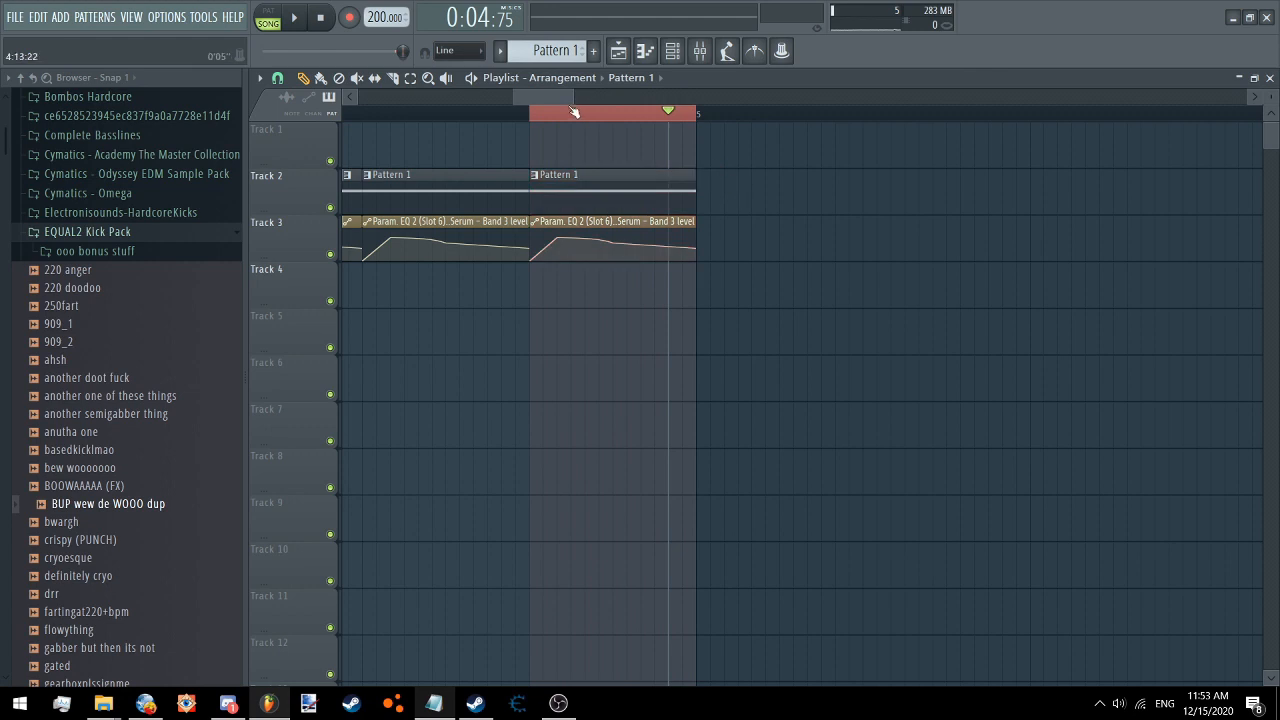
key("F9")
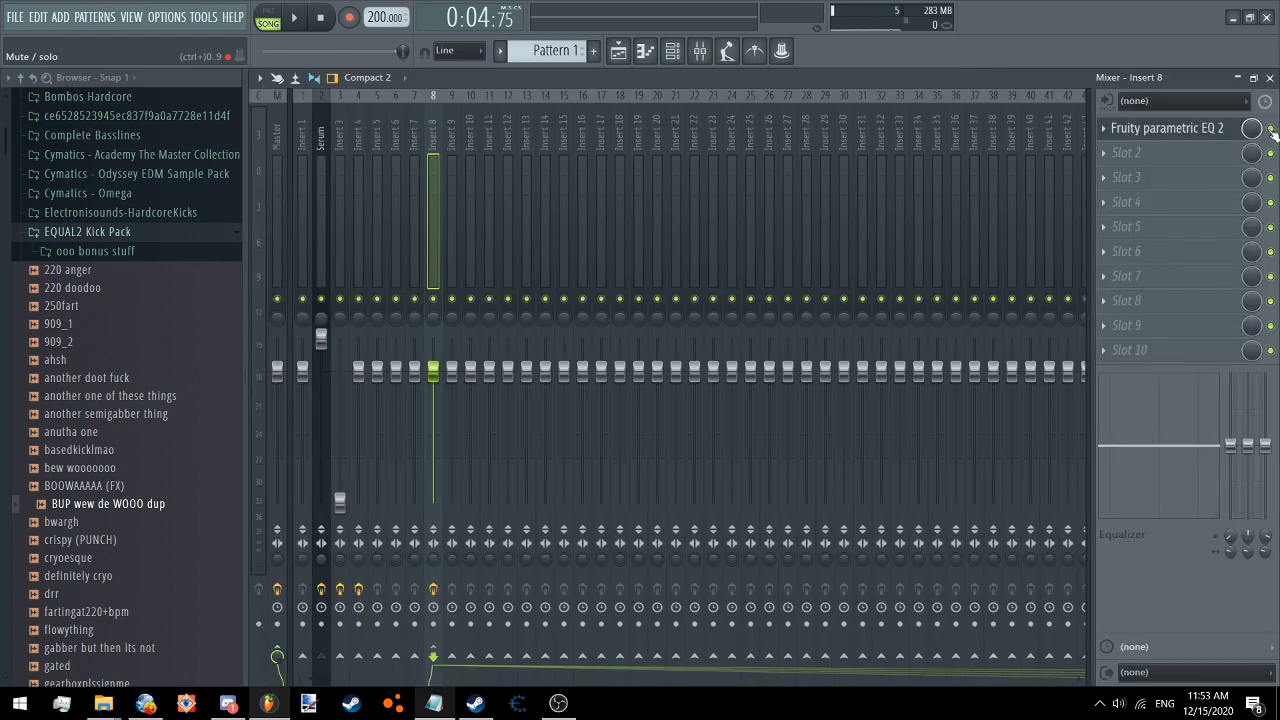
right_click(1271, 129)
left_click(1204, 246)
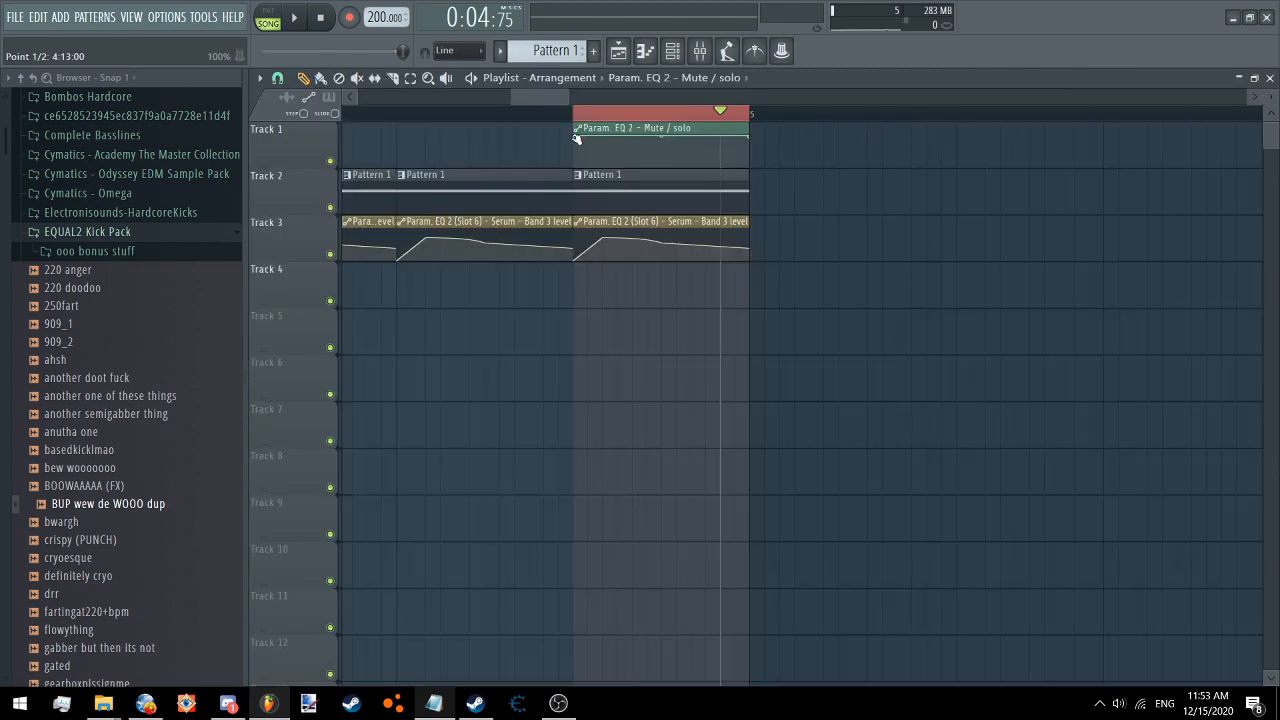
Drop the mute automation's starting point to zero and place a unique copy of the clip on Track 5 in bar 1
left_click_drag(576, 138, 575, 172)
right_click(572, 151)
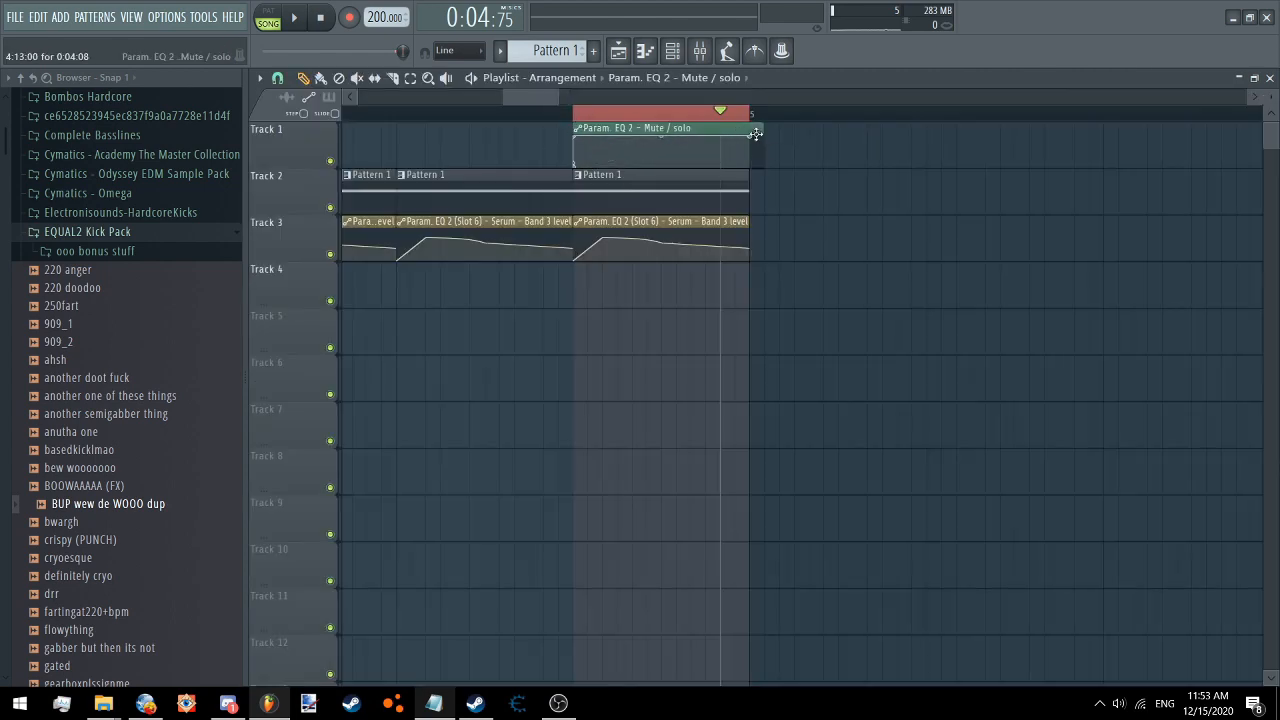
scroll(757, 145, "down", 5)
scroll(614, 151, "up", 4)
left_click(466, 320)
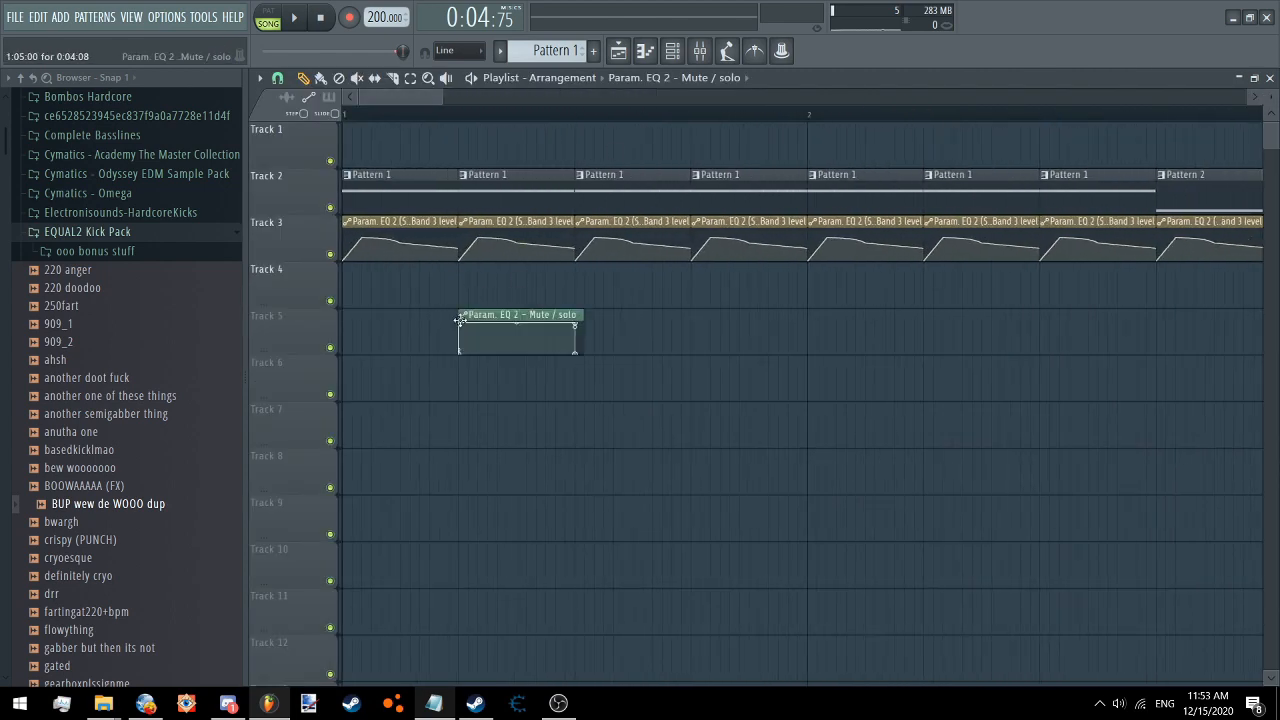
left_click(466, 320)
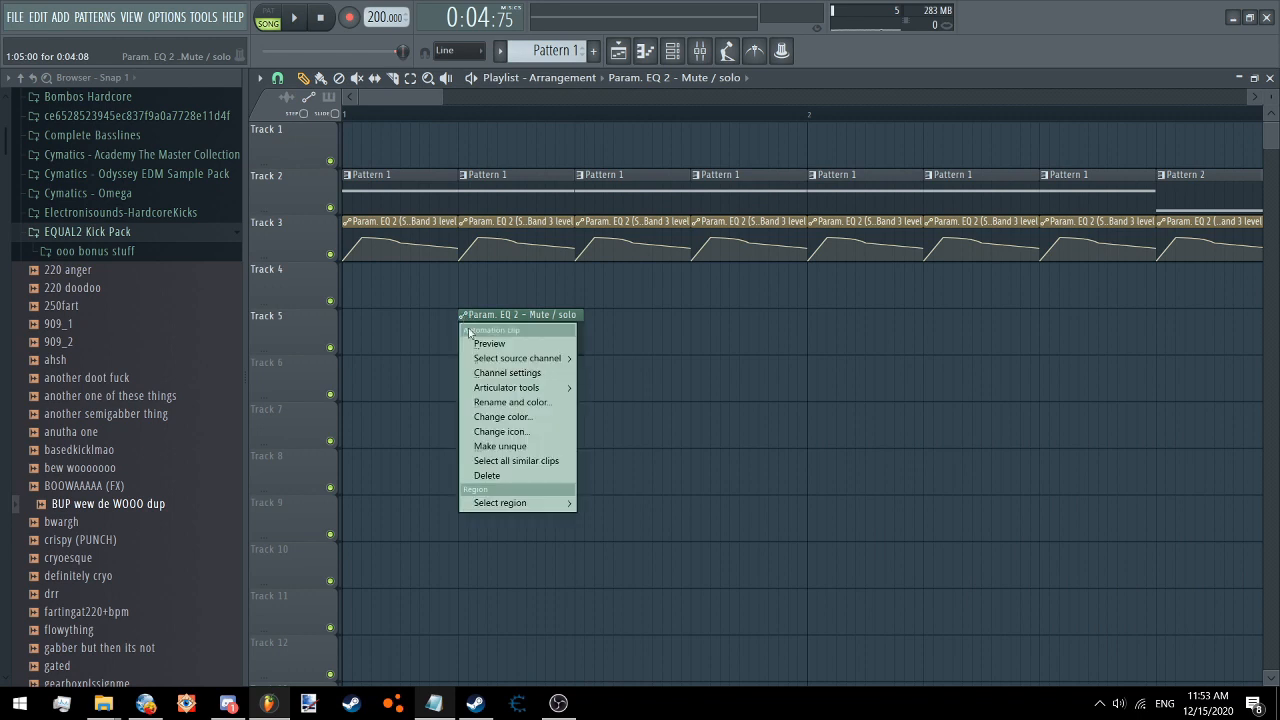
left_click(503, 448)
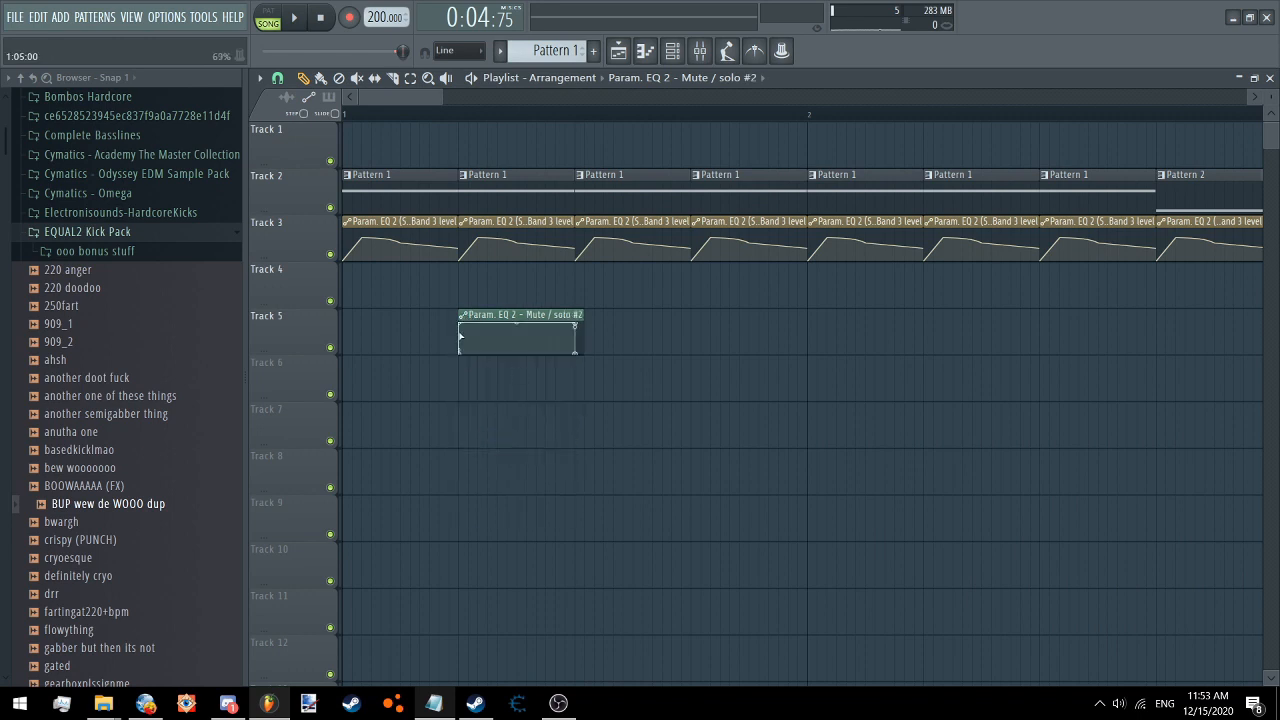
Lower the Track 5 mute automation to zero and shorten it to a brief clip at the start of bar 1
left_click_drag(461, 322, 460, 352)
left_click_drag(576, 322, 374, 322)
scroll(395, 102, "down", 3)
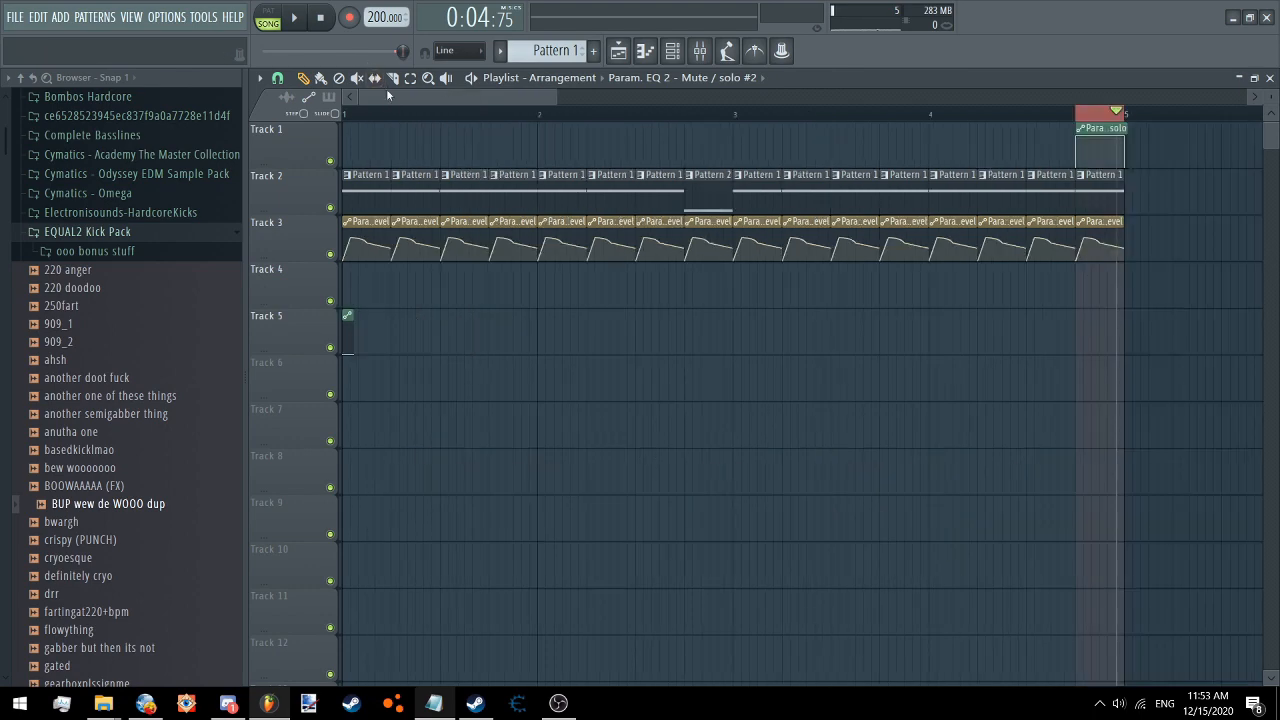
Check the Insert 8 effects in the mixer and play the arrangement through the last kick before bar 5
left_click(700, 50)
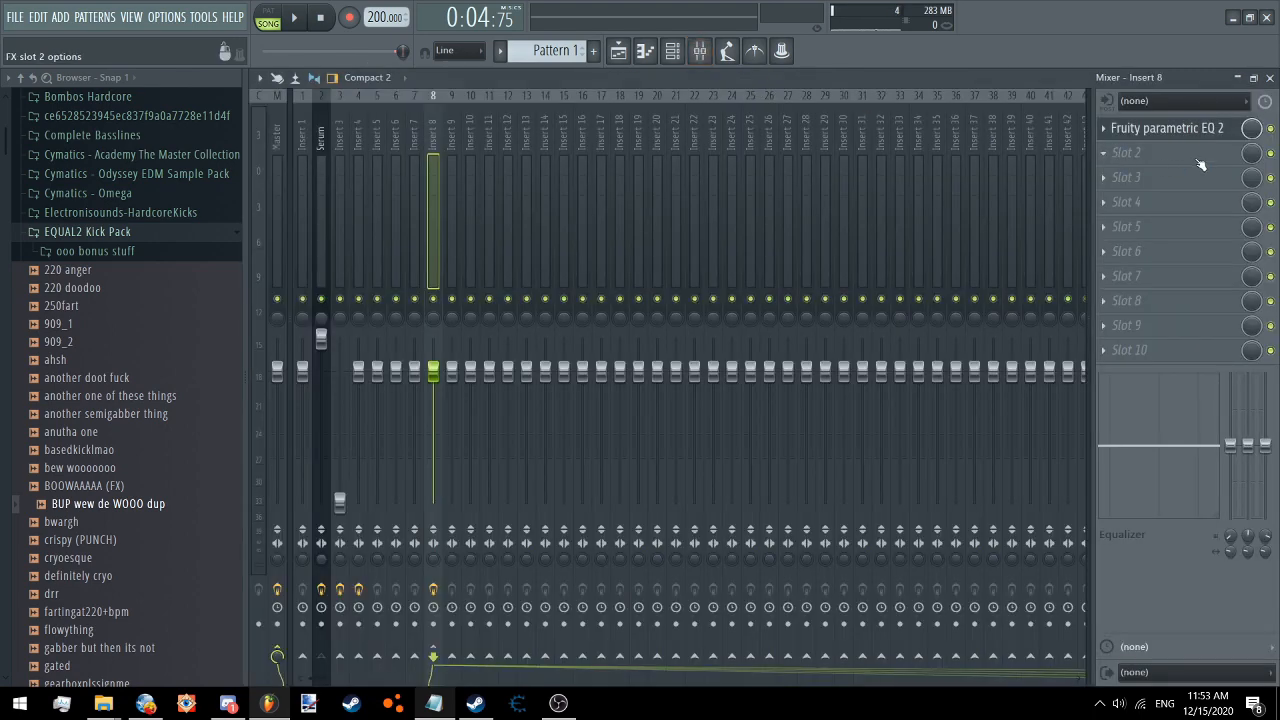
left_click(618, 50)
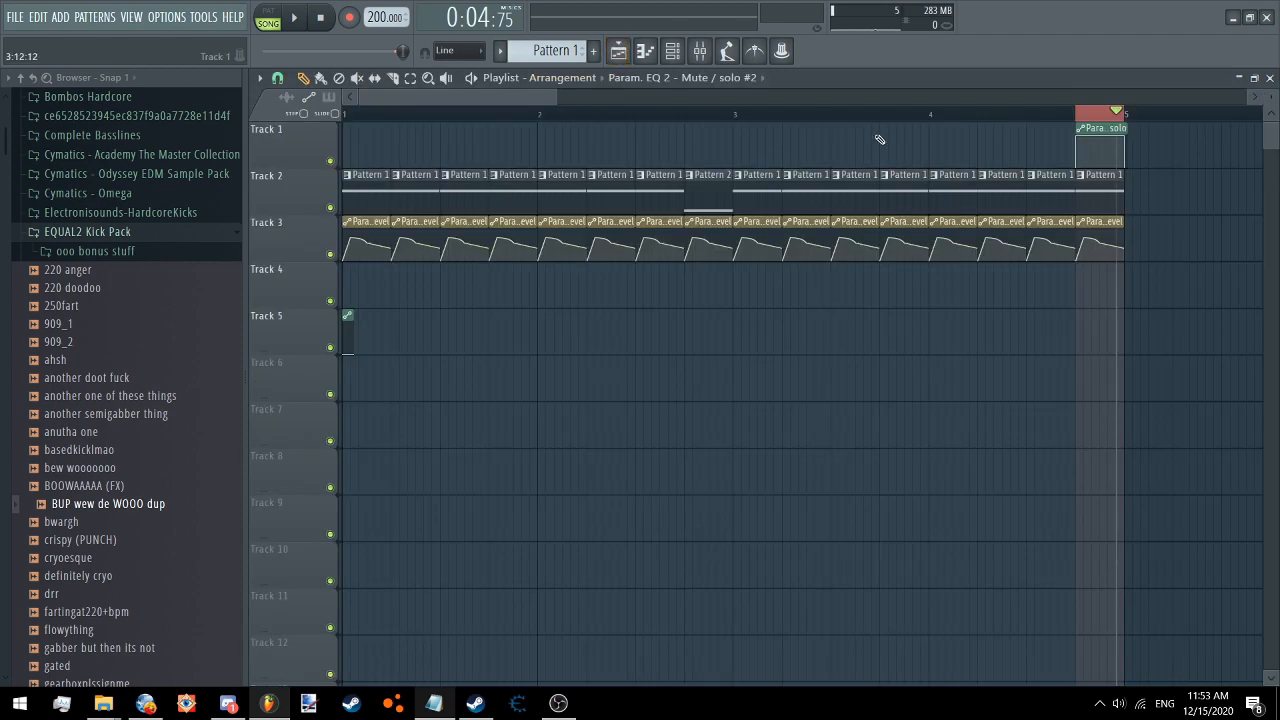
left_click(300, 18)
left_click(300, 18)
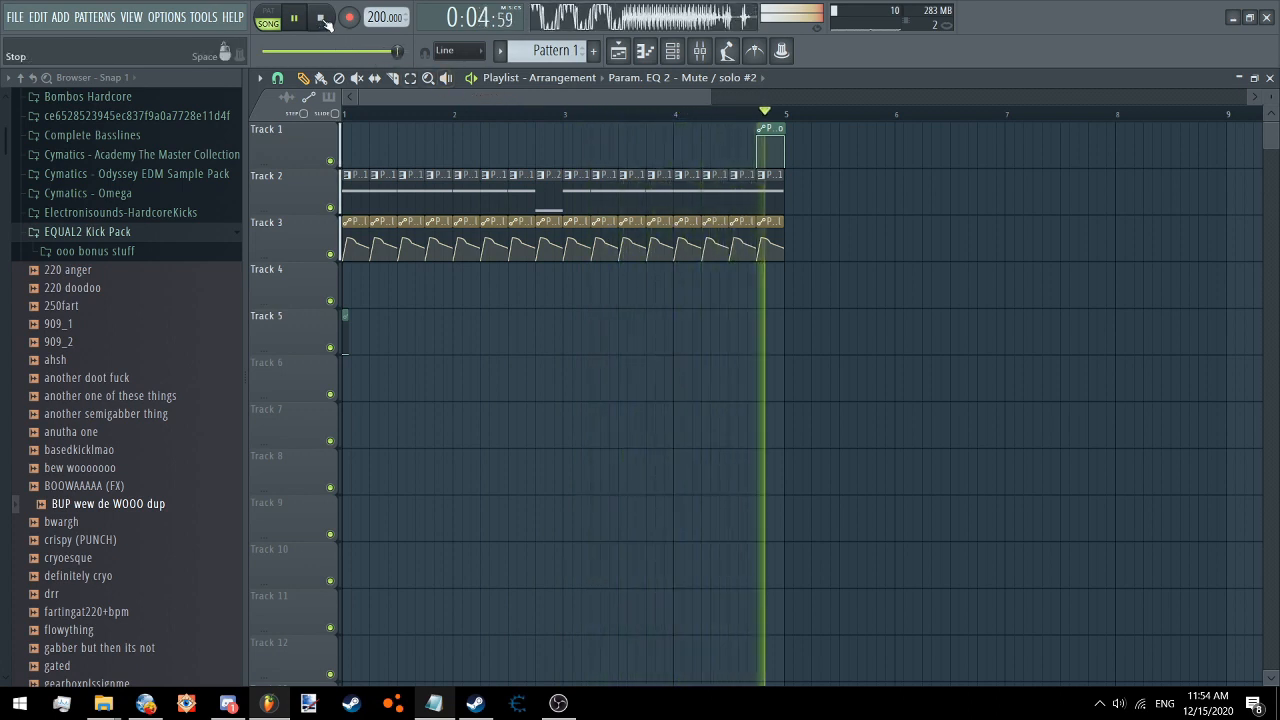
key("space")
Automate the Insert 8 EQ's band 1 frequency with a falling slope on Track 4 over the last kick before bar 5
scroll(781, 151, "up", 5)
left_click_drag(577, 101, 711, 113)
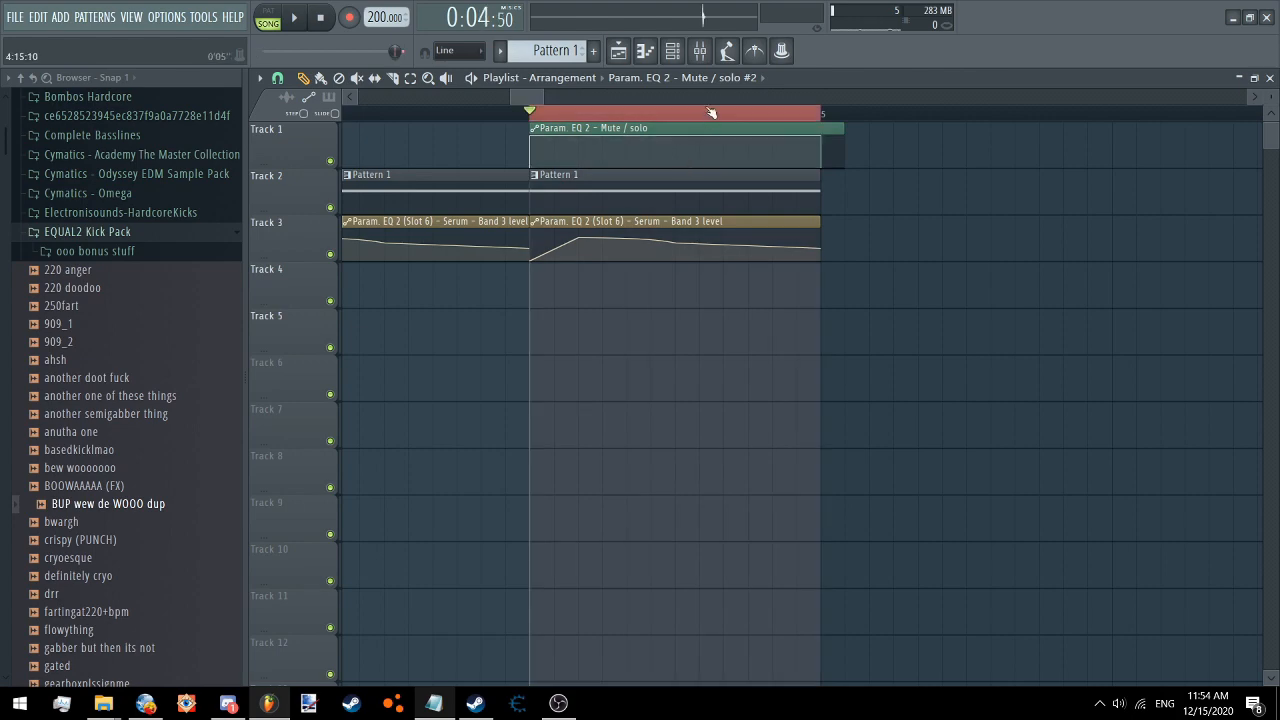
left_click(700, 51)
left_click(1200, 137)
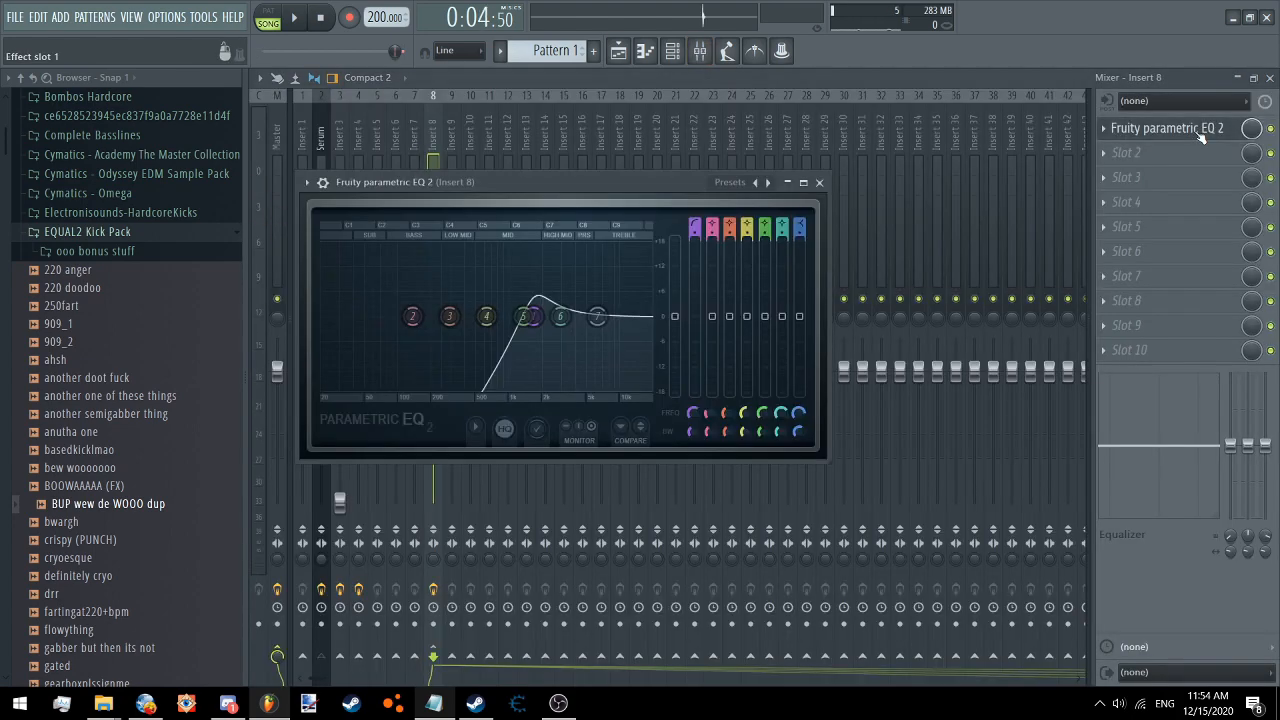
left_click(619, 51)
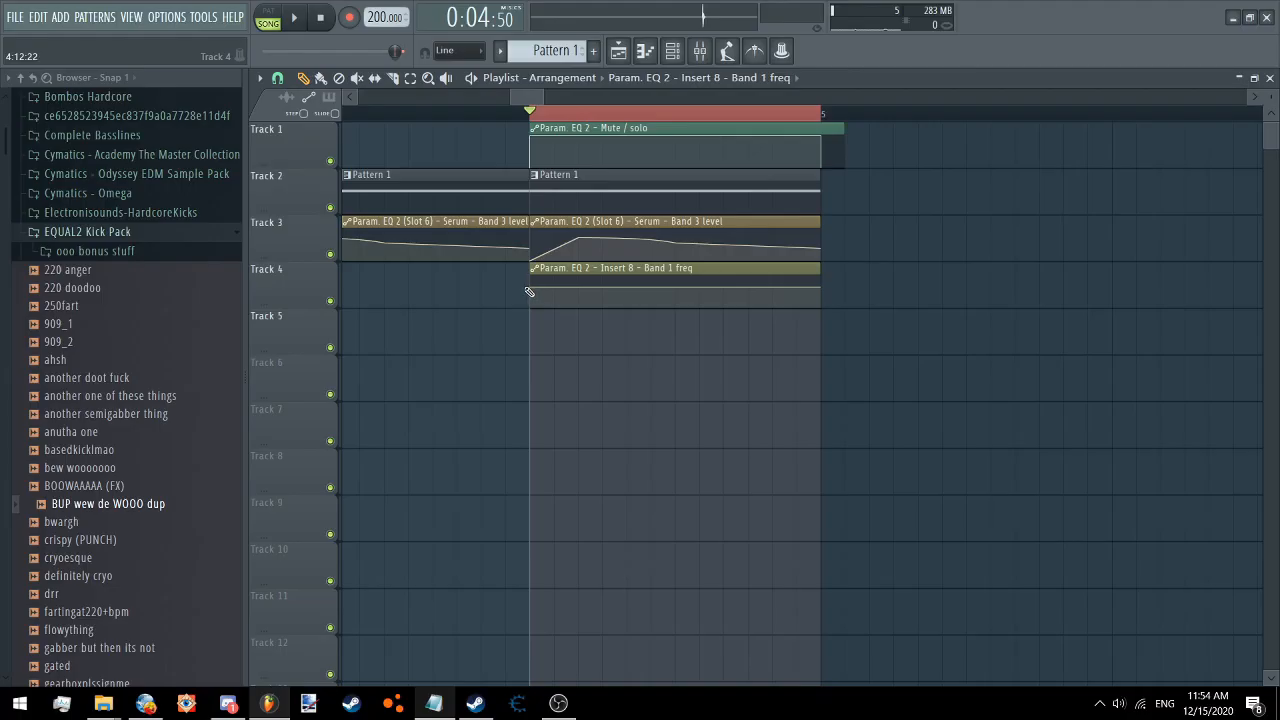
left_click(296, 18)
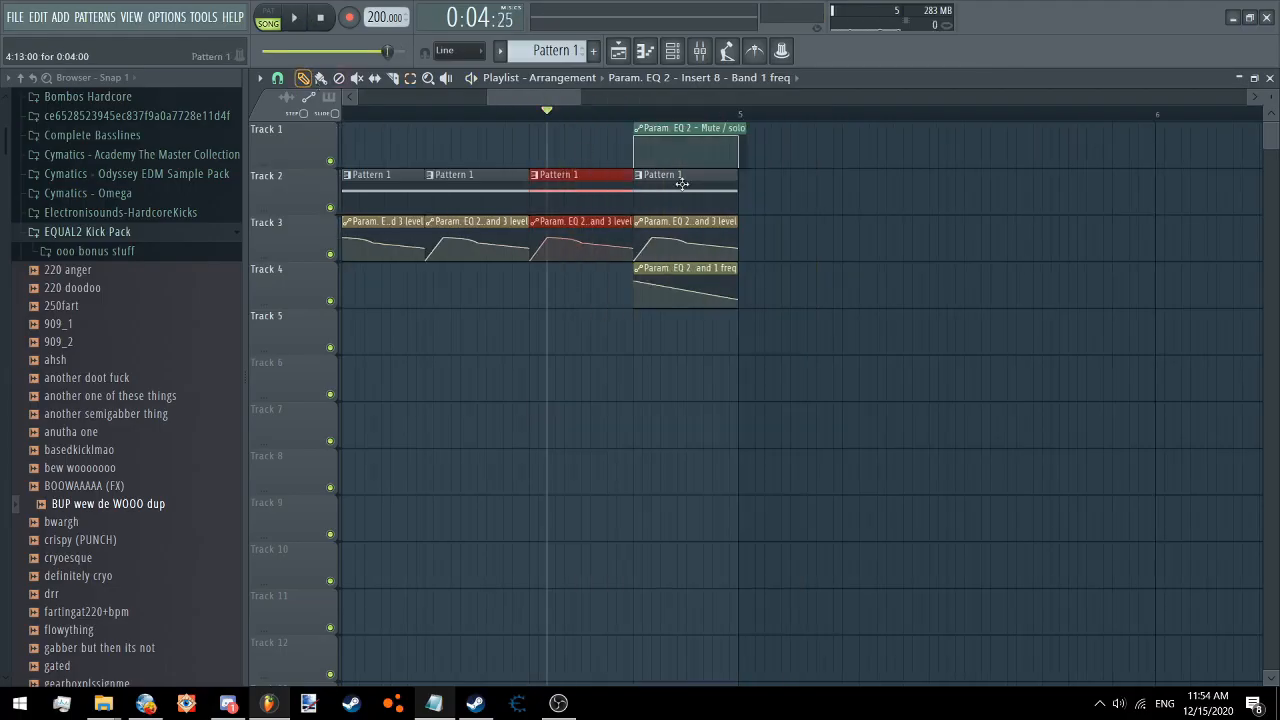
Continue the Pattern 1 kicks and their band 3 level clips past bar 5 into bar 6 and play the sequence
left_click_drag(676, 185, 812, 194)
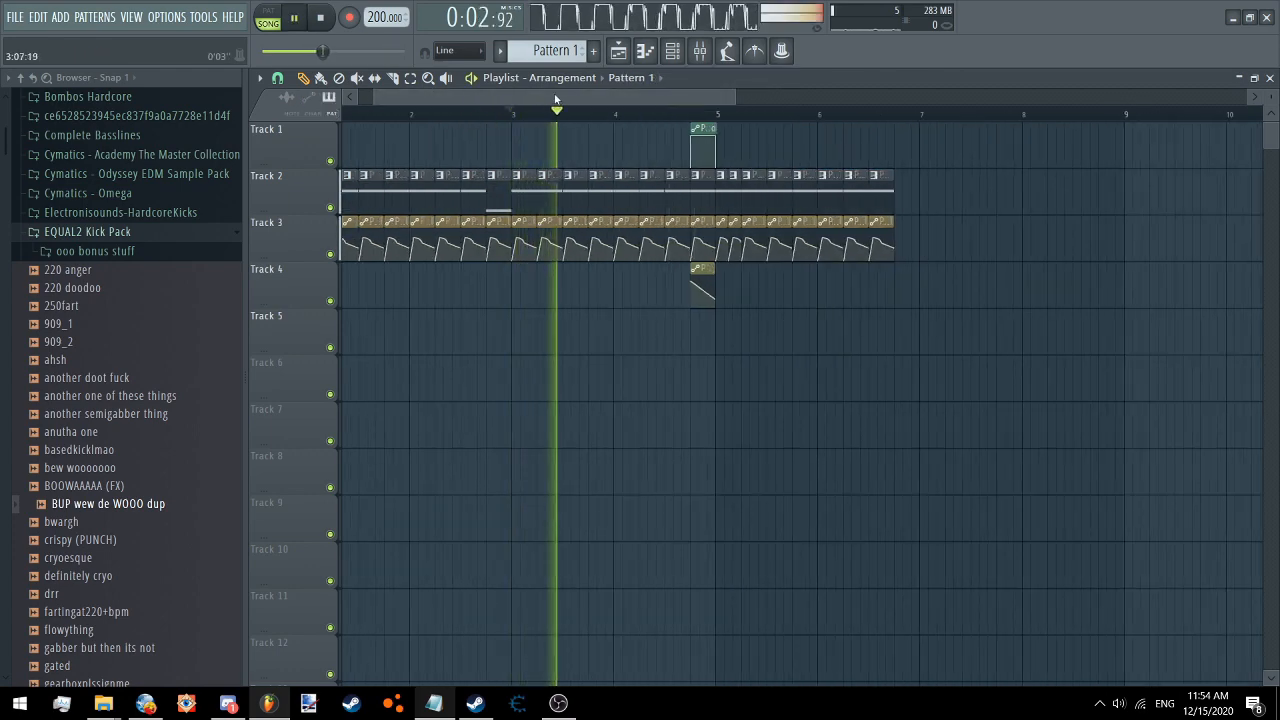
scroll(625, 190, "up", 3)
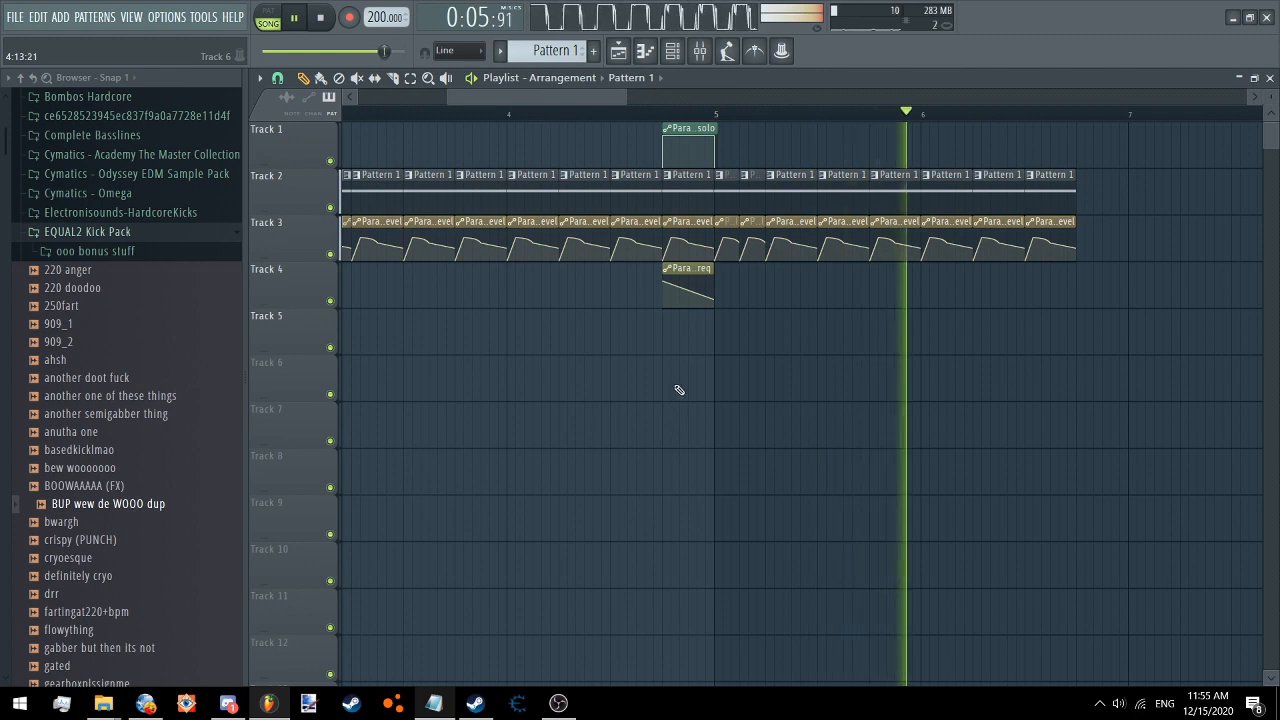
key("space")
Try halving the band 3 level clip of the last kick before bar 4 to fit a second hit, and restore its length
scroll(553, 162, "up", 4)
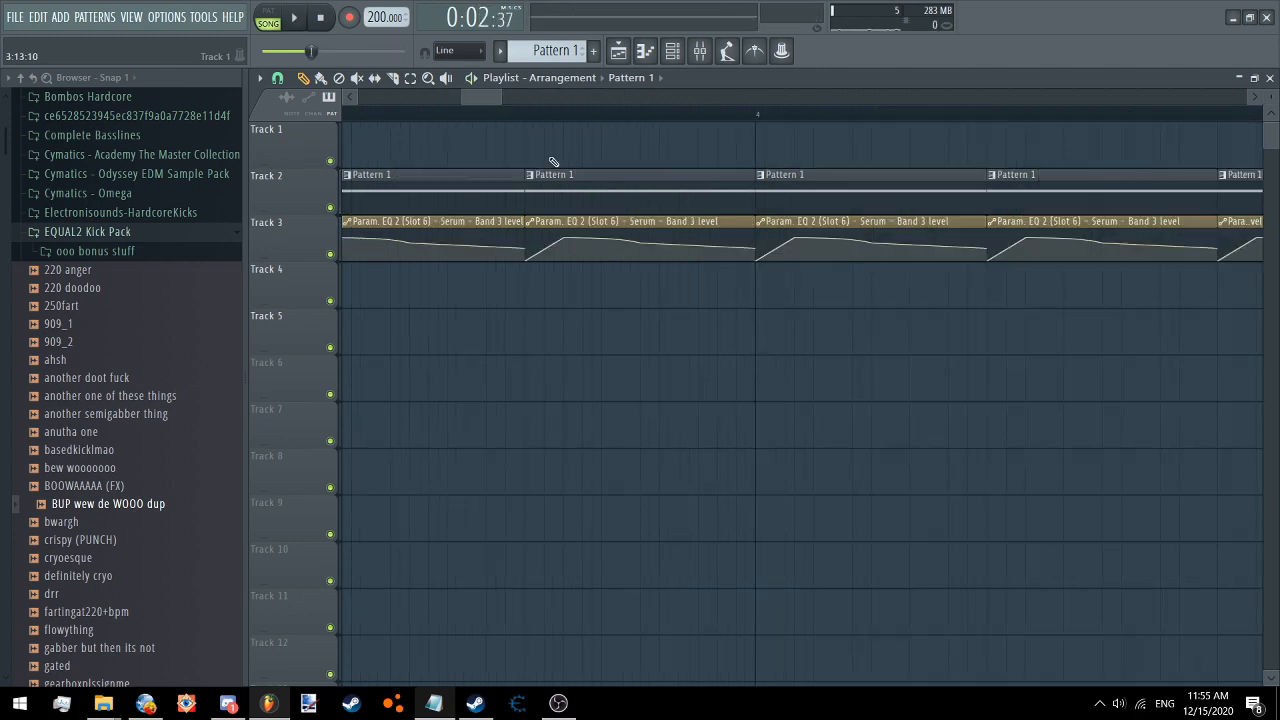
scroll(608, 192, "up", 2)
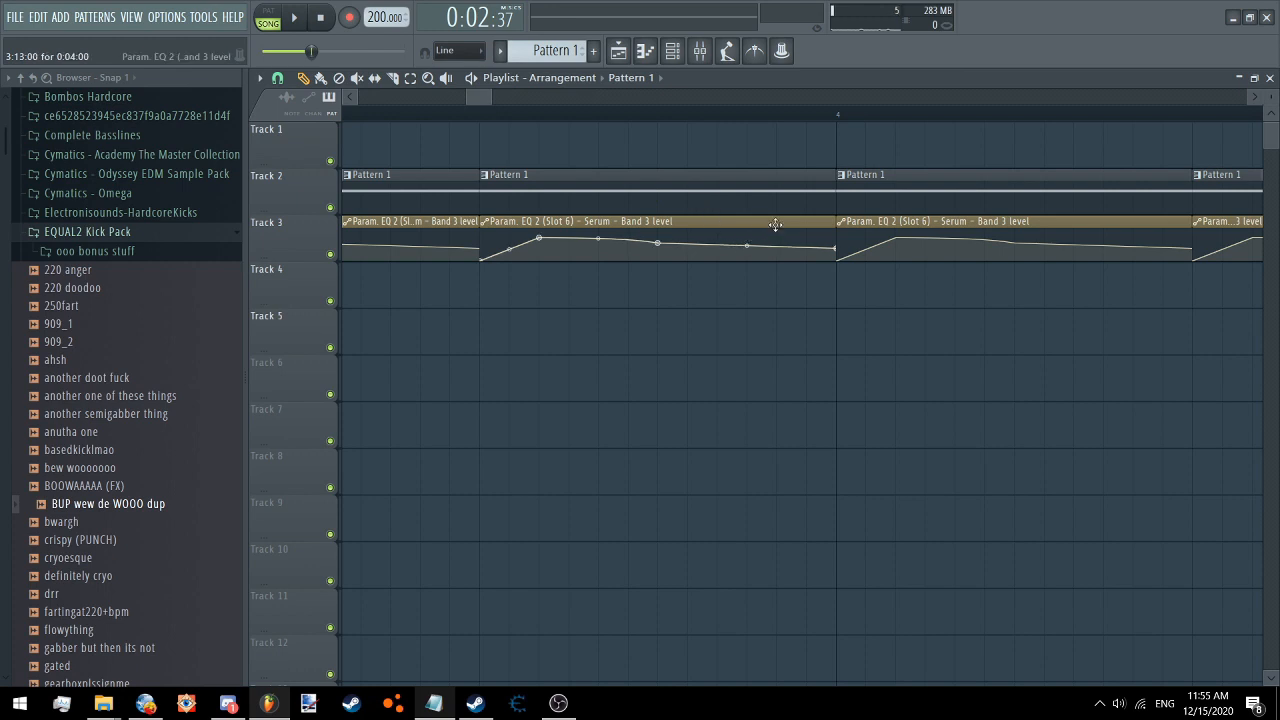
left_click_drag(831, 220, 666, 216)
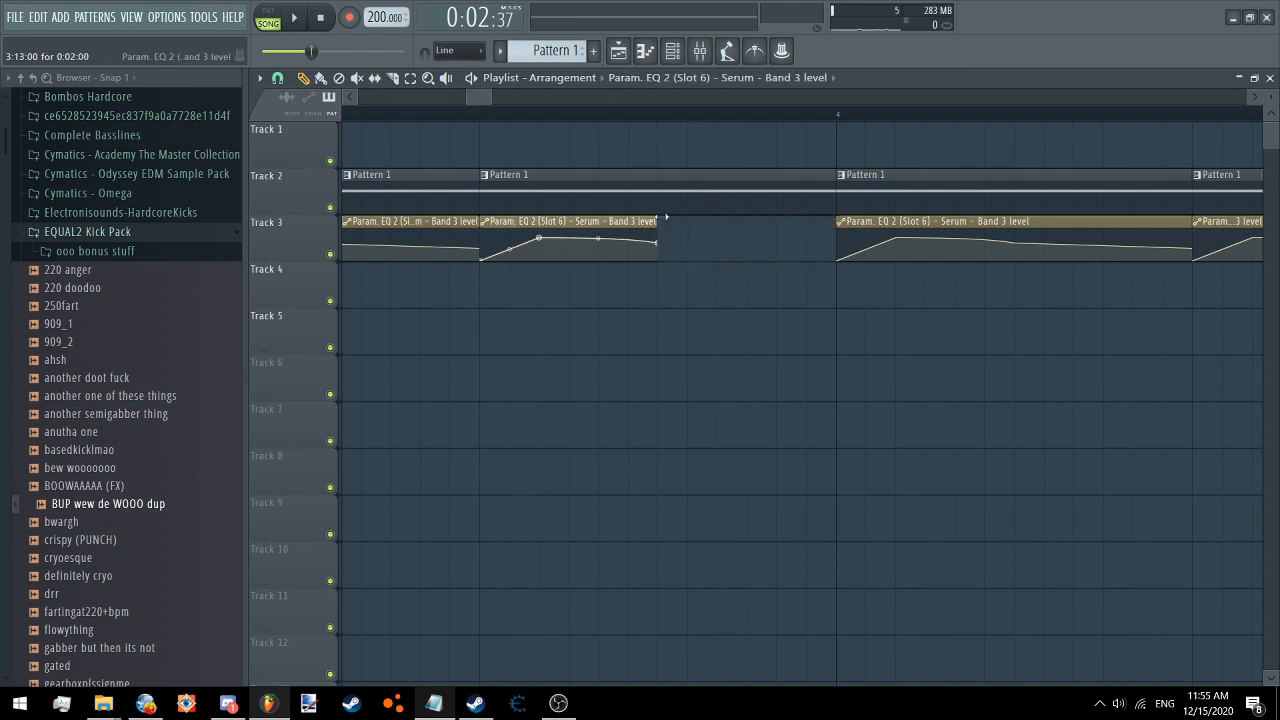
left_click(672, 242)
right_click(674, 240)
left_click_drag(654, 220, 831, 227)
mouse_move(830, 178)
left_mouse_down()
mouse_move(656, 180)
mouse_move(828, 182)
left_mouse_up()
left_click(680, 187)
right_click(687, 183)
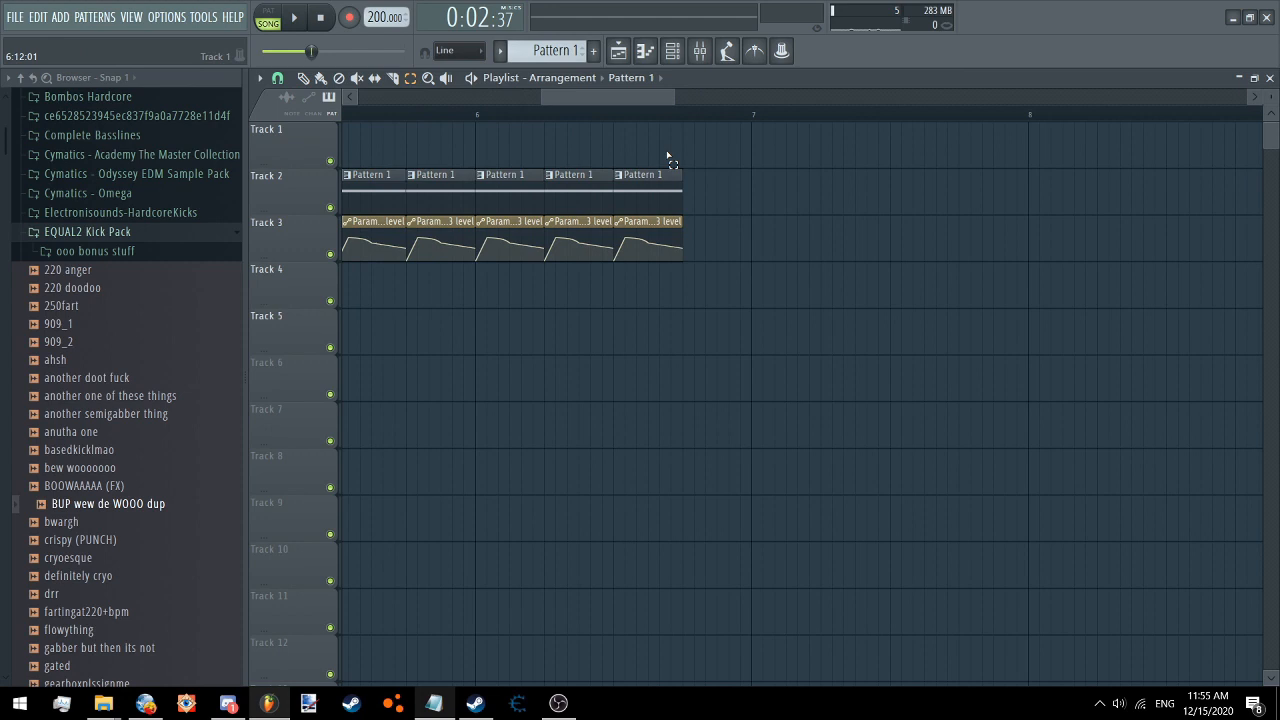
Play the arrangement up to bar 9 and examine the half-length kick clips at the end of bar 8
scroll(680, 376, "up", 2)
key("space")
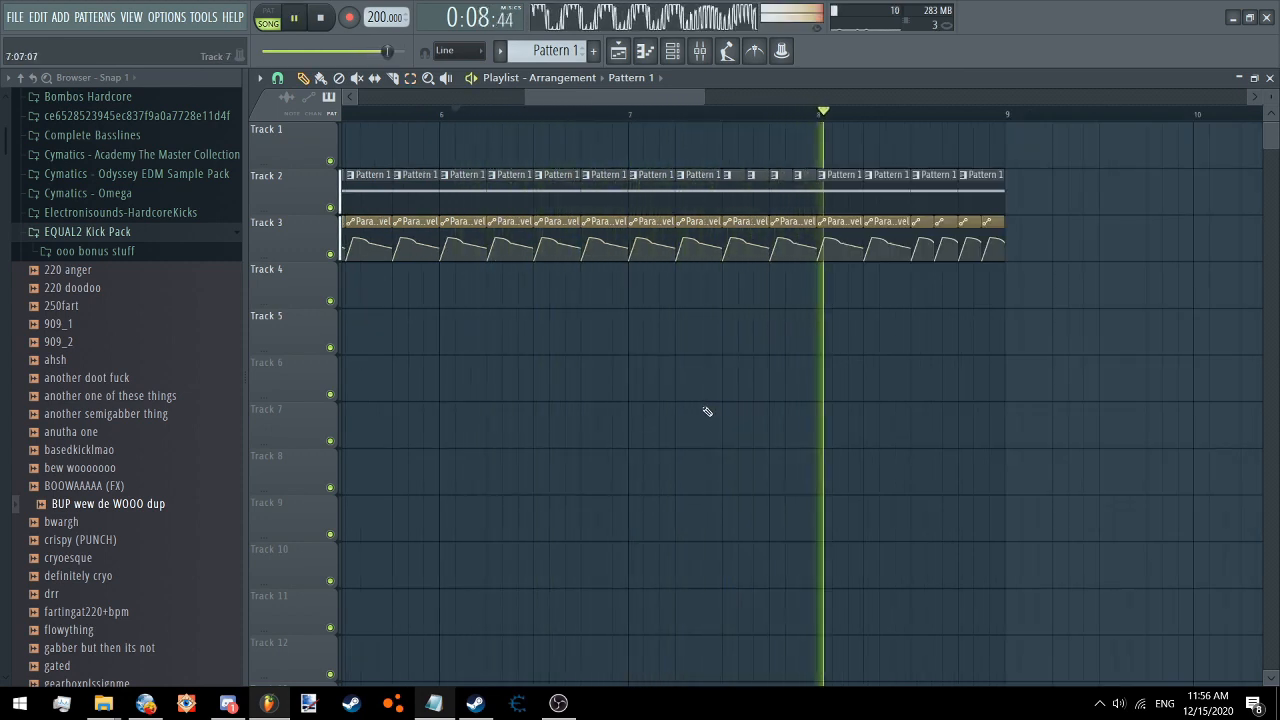
key("space")
left_click_drag(527, 97, 619, 97)
scroll(728, 182, "left", 1)
left_click_drag(629, 97, 626, 102)
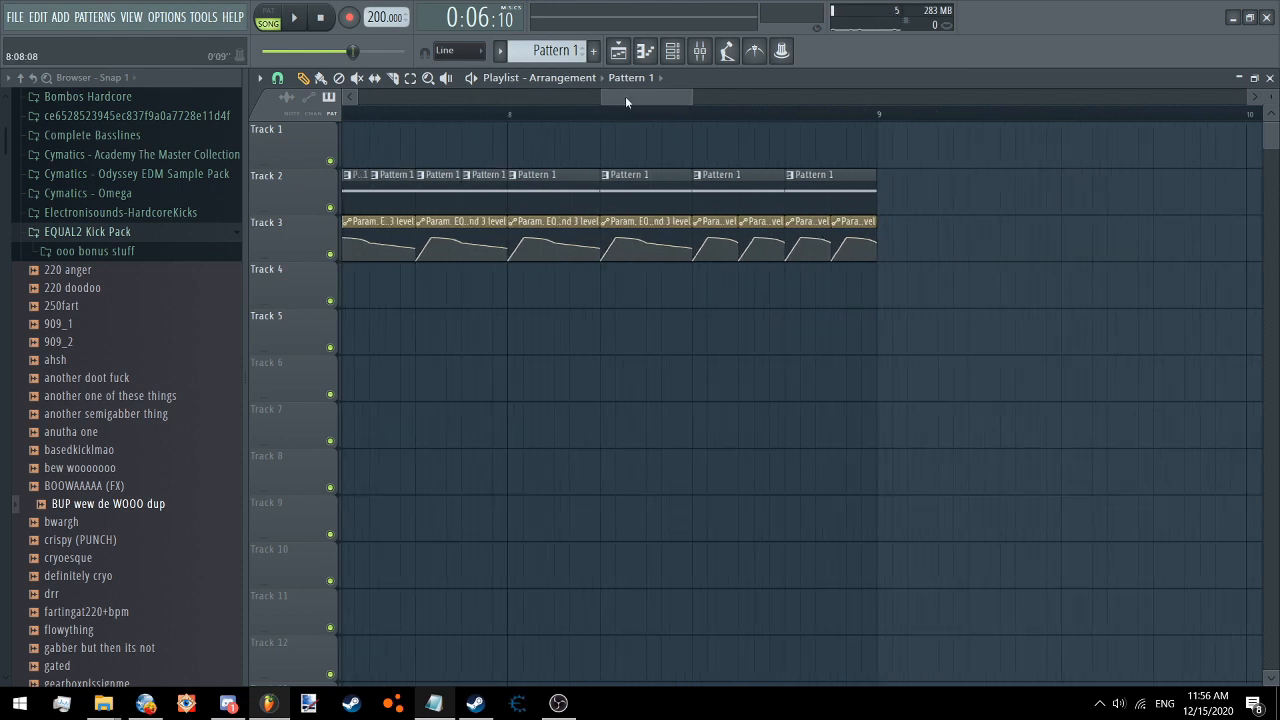
key("space")
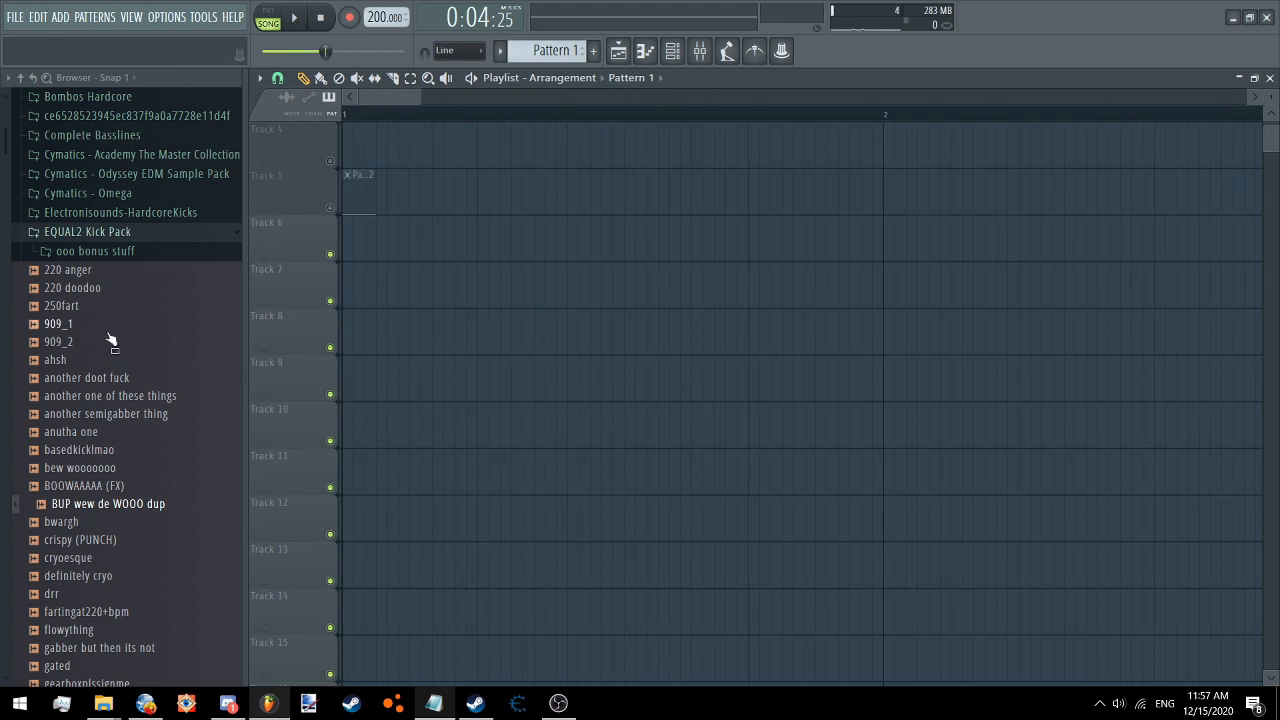
Find the basedkicklmao sample in the EQUAL2 Kick Pack and place it on Track 8 at bar 1
scroll(115, 368, "down", 4)
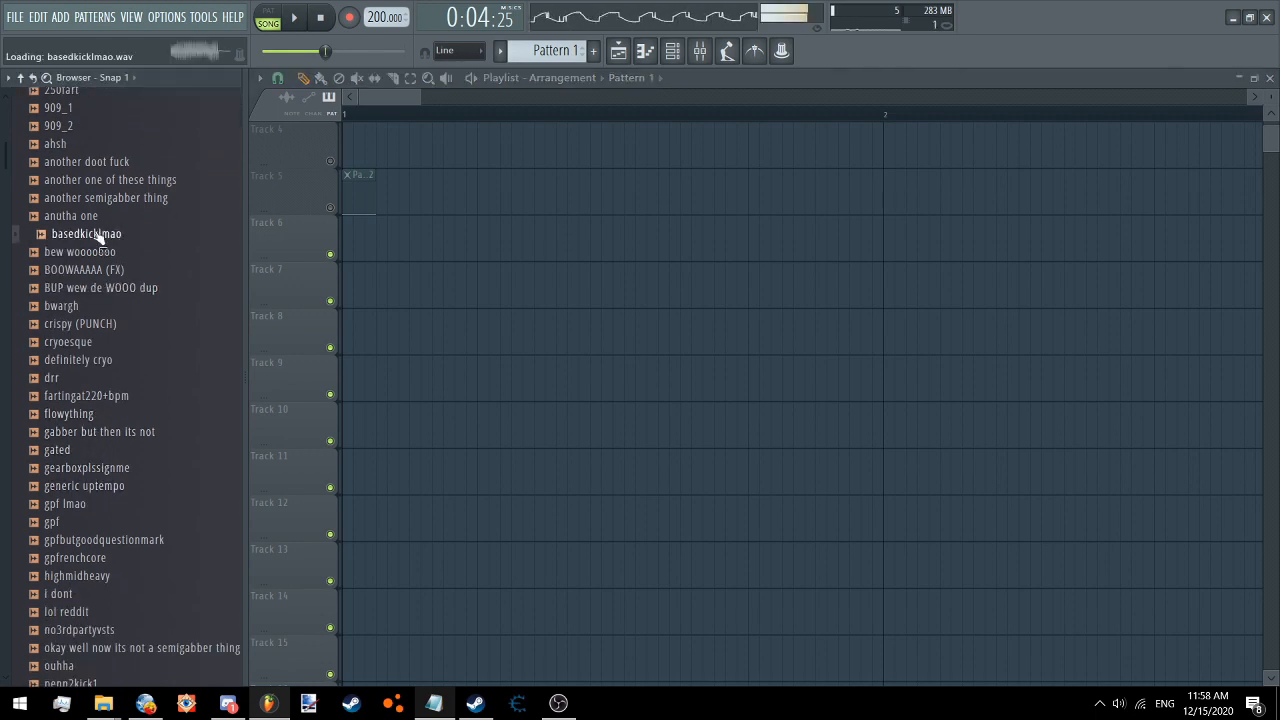
left_click_drag(100, 233, 360, 330)
scroll(114, 366, "down", 4)
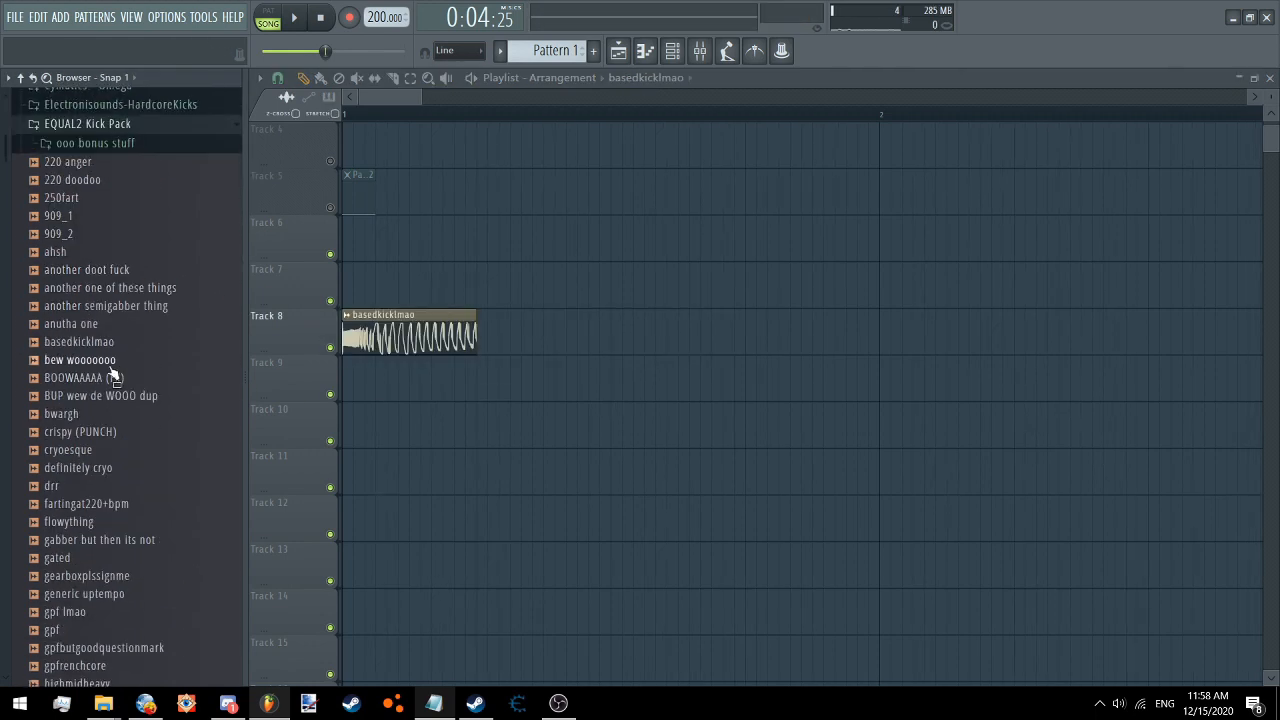
Make the last basedkicklmao clip before bar 3 on Track 8 unique
scroll(86, 343, "up", 2)
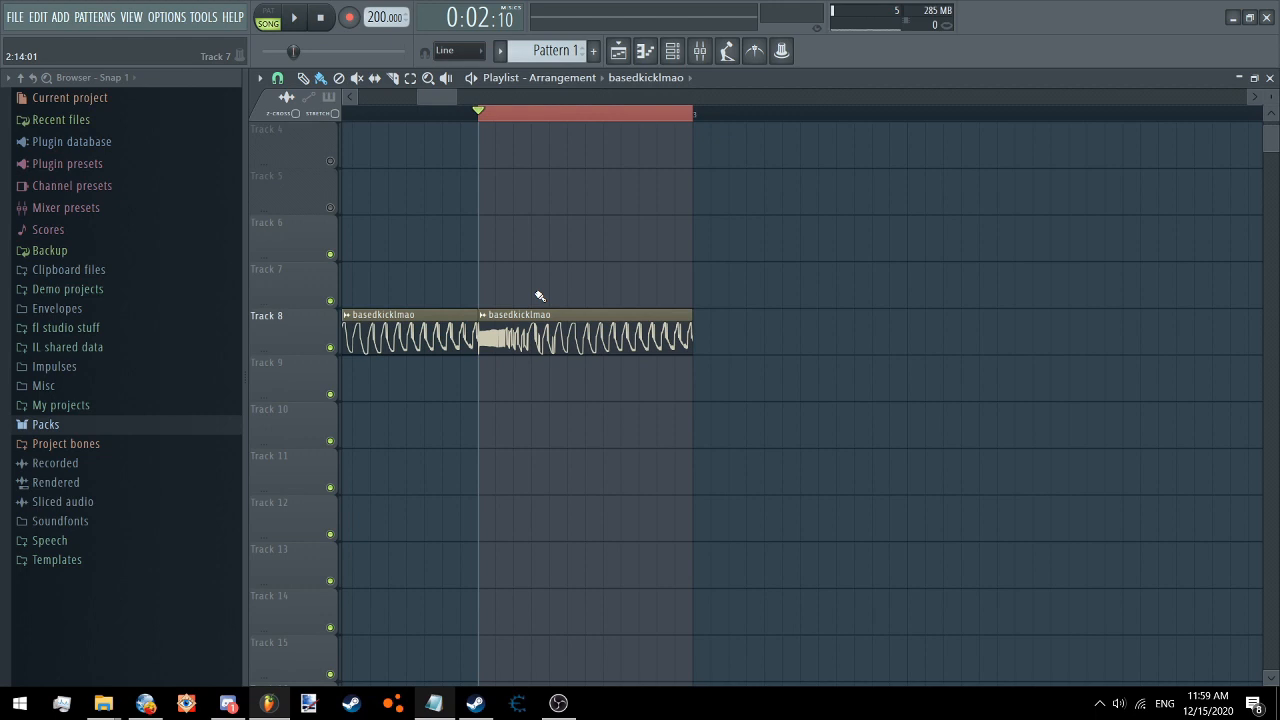
left_click(484, 318)
left_click(530, 424)
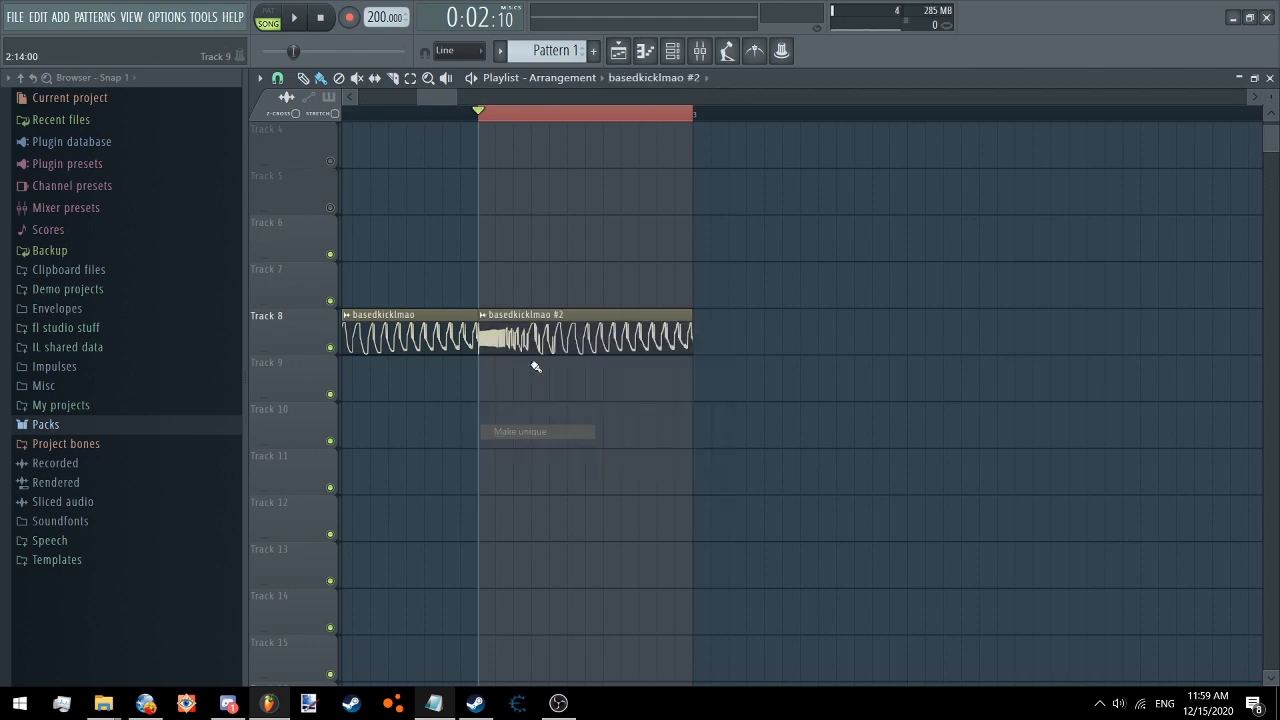
Add Fruity parametric EQ 2 to the basedkicklmao #2 mixer track and turn band 7 into a steep low-pass filter with a lowered cutoff
left_click(832, 316)
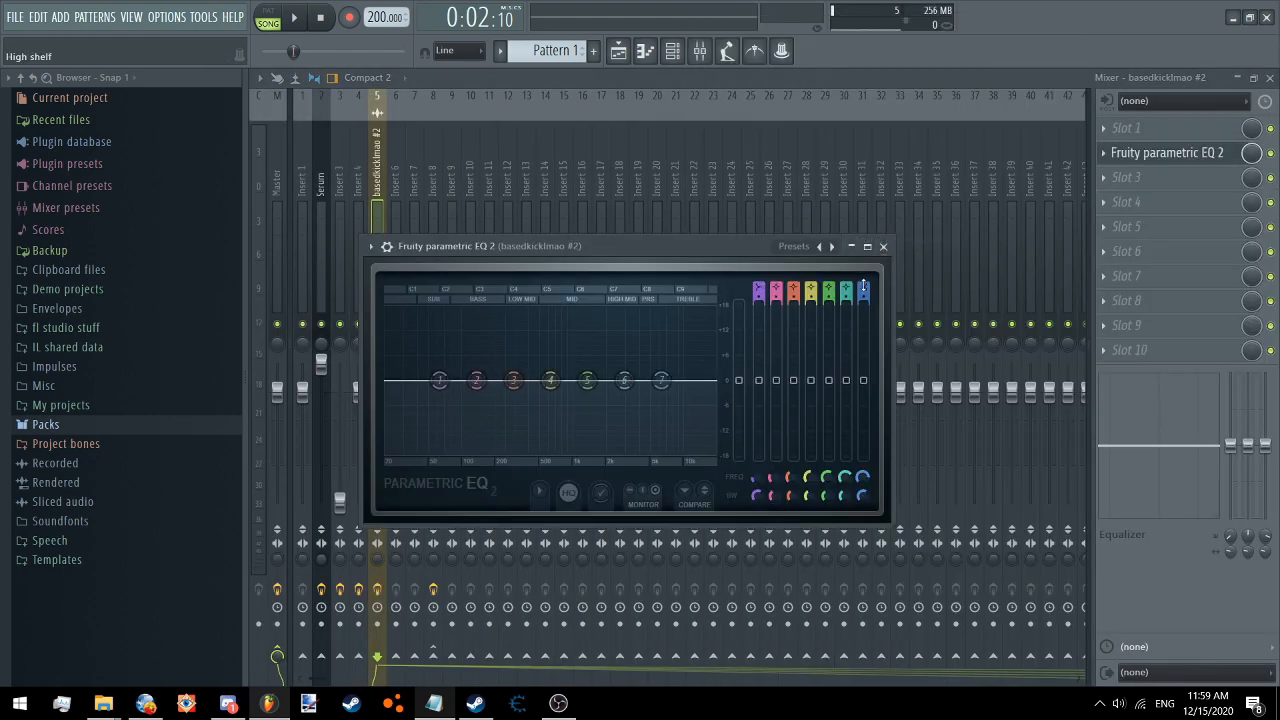
scroll(863, 286, "down", 5)
scroll(863, 286, "down", 1)
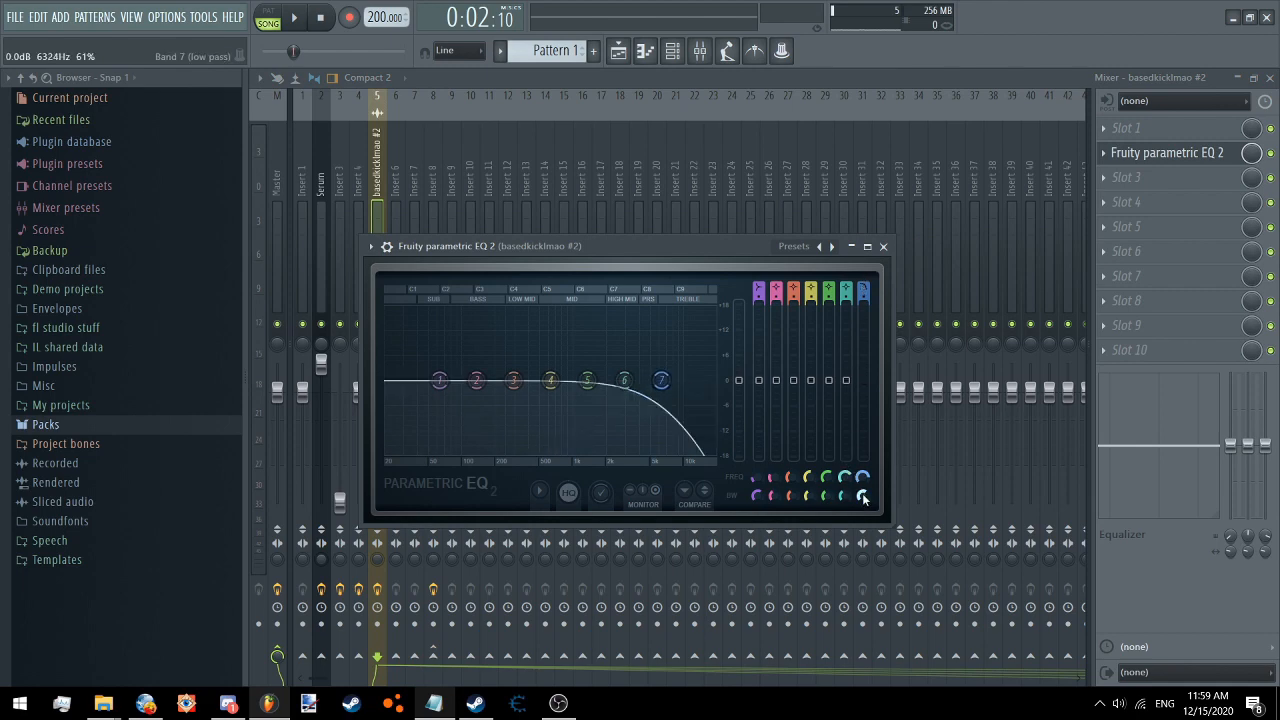
left_click_drag(862, 495, 864, 545)
left_click_drag(661, 380, 625, 380)
Return to the playlist and play the Track 8 kicks through the filtered last kick
key("F5")
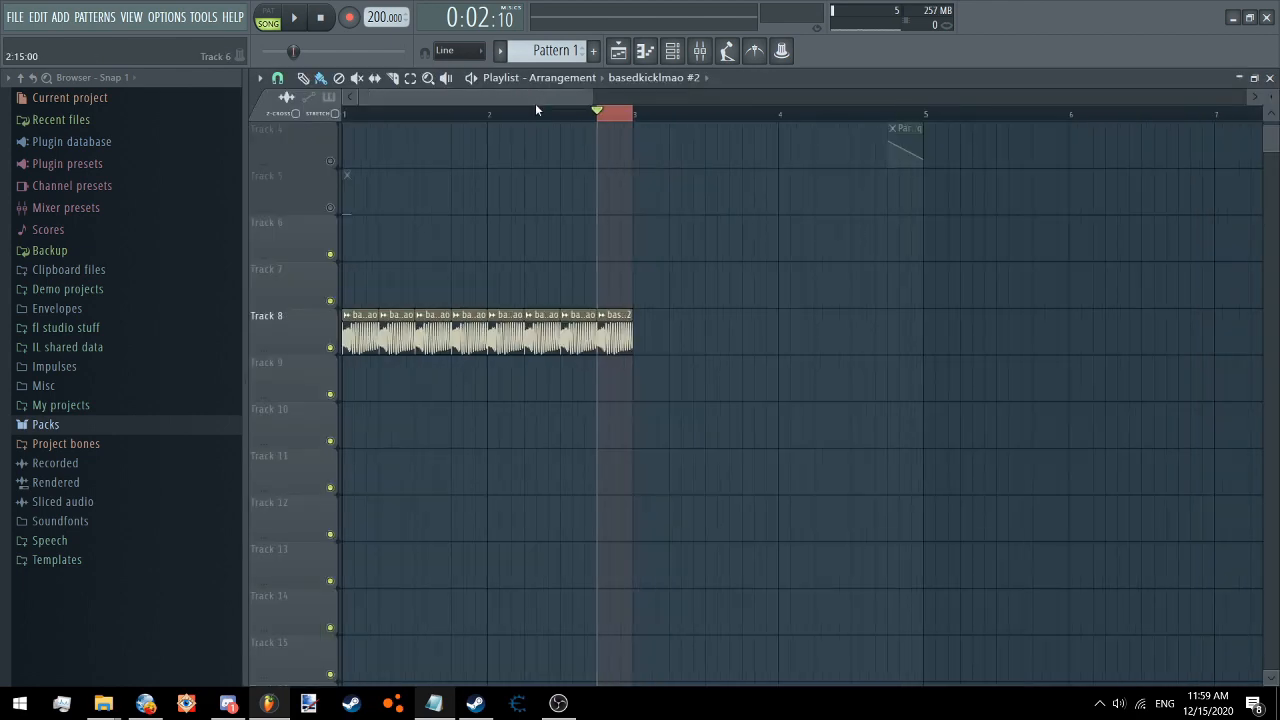
left_click(535, 110)
left_click(294, 18)
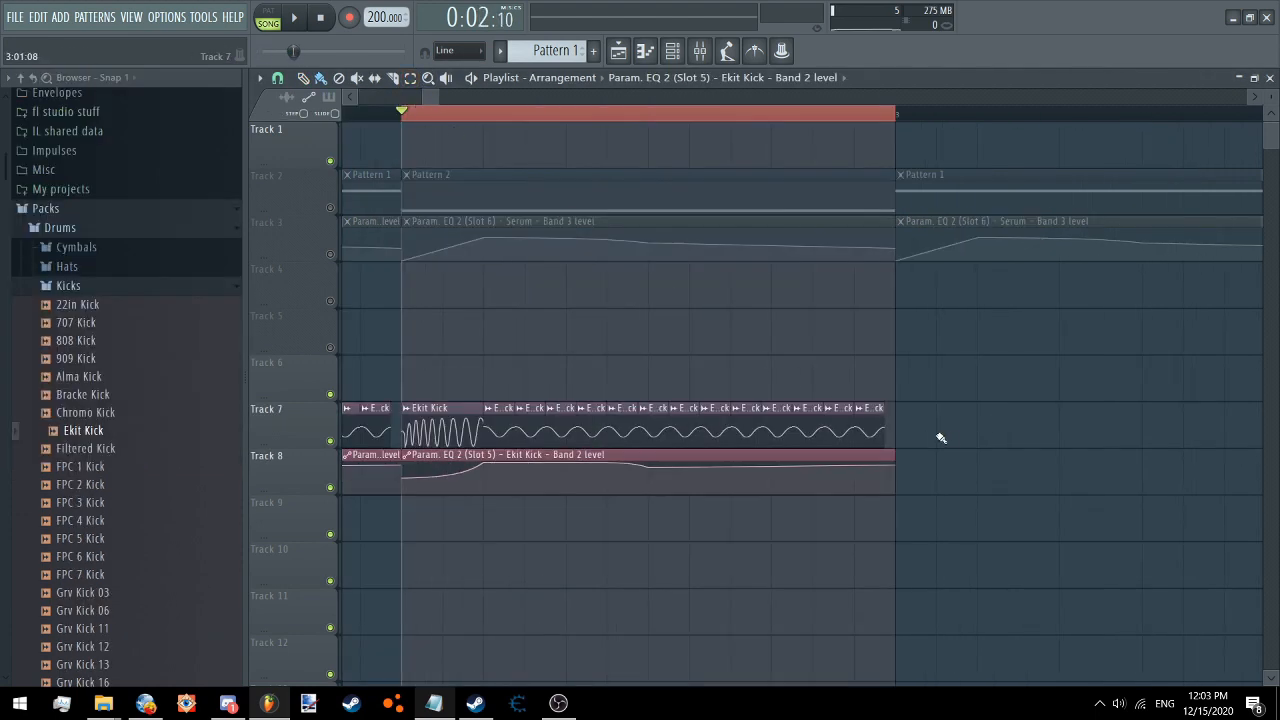
Replace the last Ekit Kick's tail slices on Track 7 with shorter, more closely spaced slices up to bar 3
mouse_move(944, 440)
left_mouse_down()
mouse_move(740, 422)
mouse_move(495, 424)
left_mouse_up()
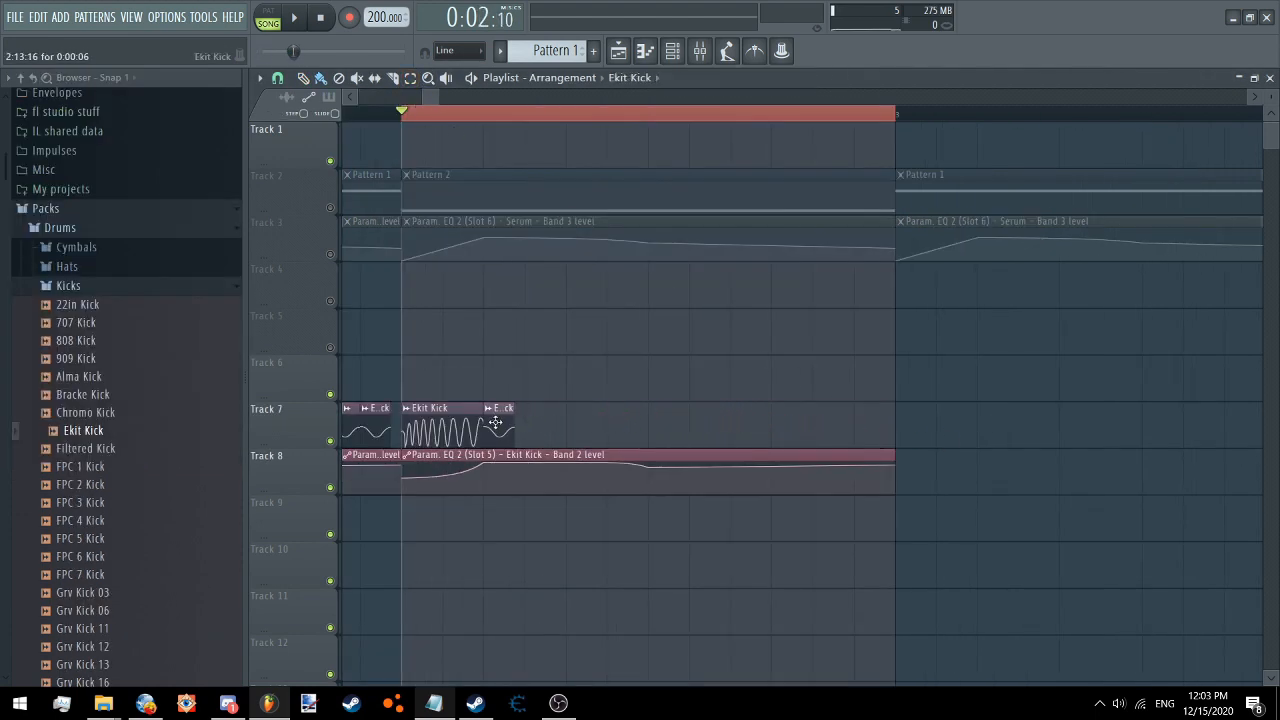
left_click_drag(494, 123, 554, 141)
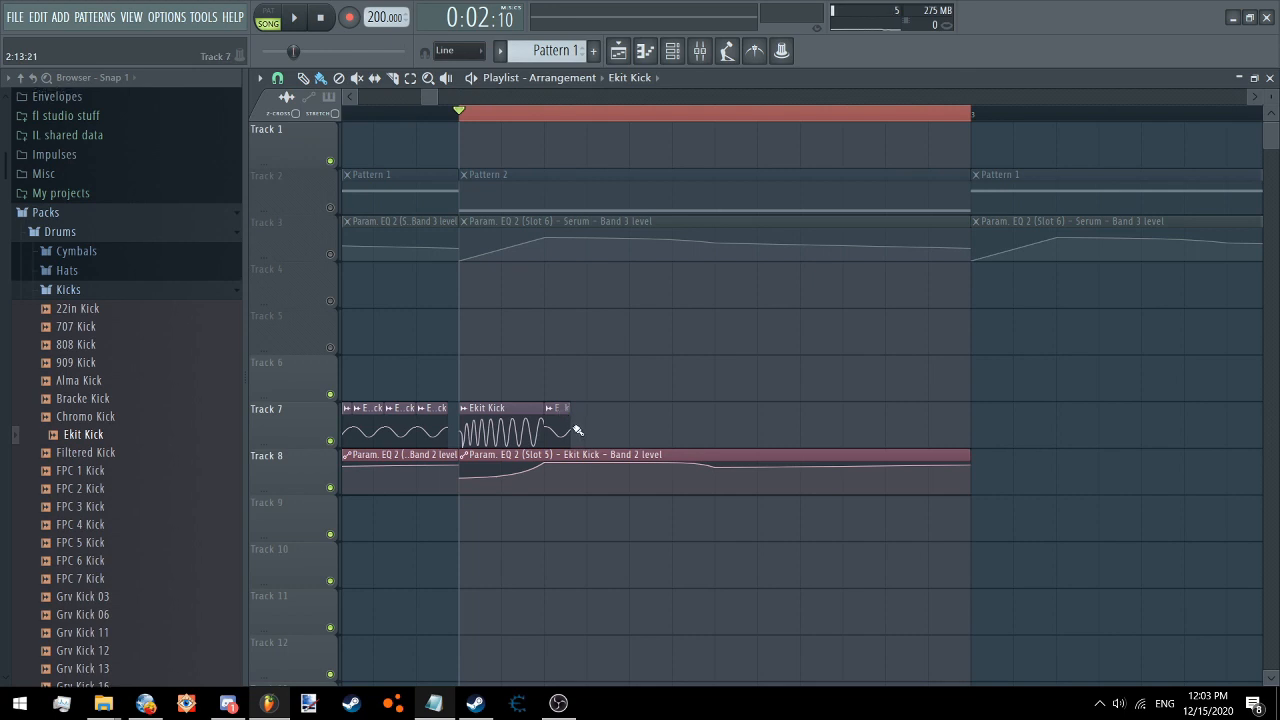
left_click(577, 430)
left_click_drag(577, 430, 976, 438)
scroll(735, 114, "down", 5)
scroll(526, 147, "up", 5)
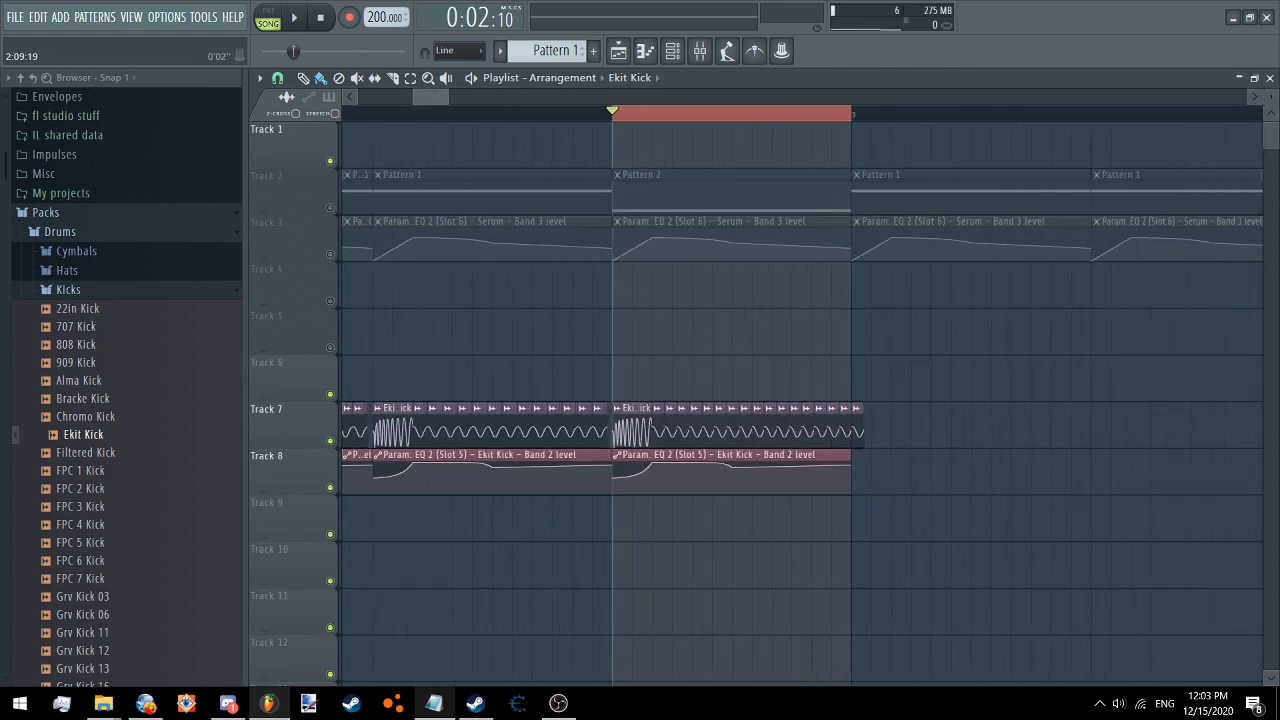
Select bars 1 and 2 and play the Ekit Kick sequence to hear the varied last kick
scroll(432, 95, "down", 5)
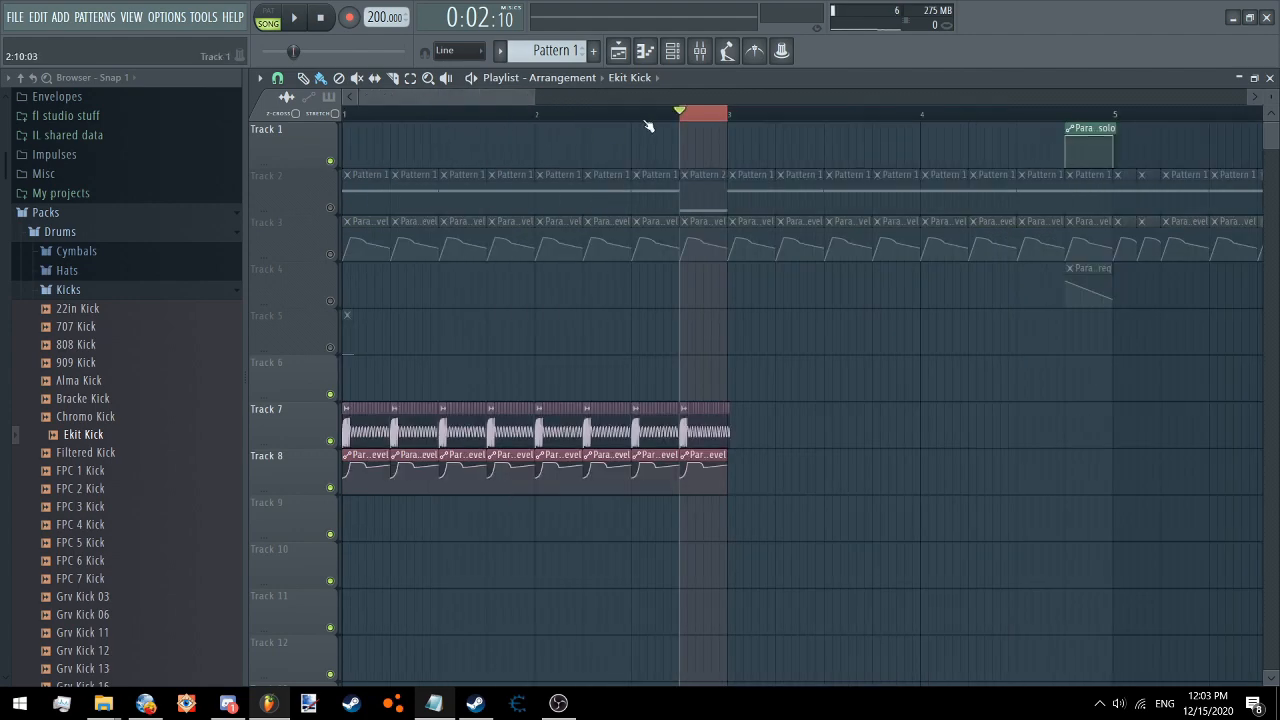
left_click_drag(715, 114, 290, 110)
left_click(296, 18)
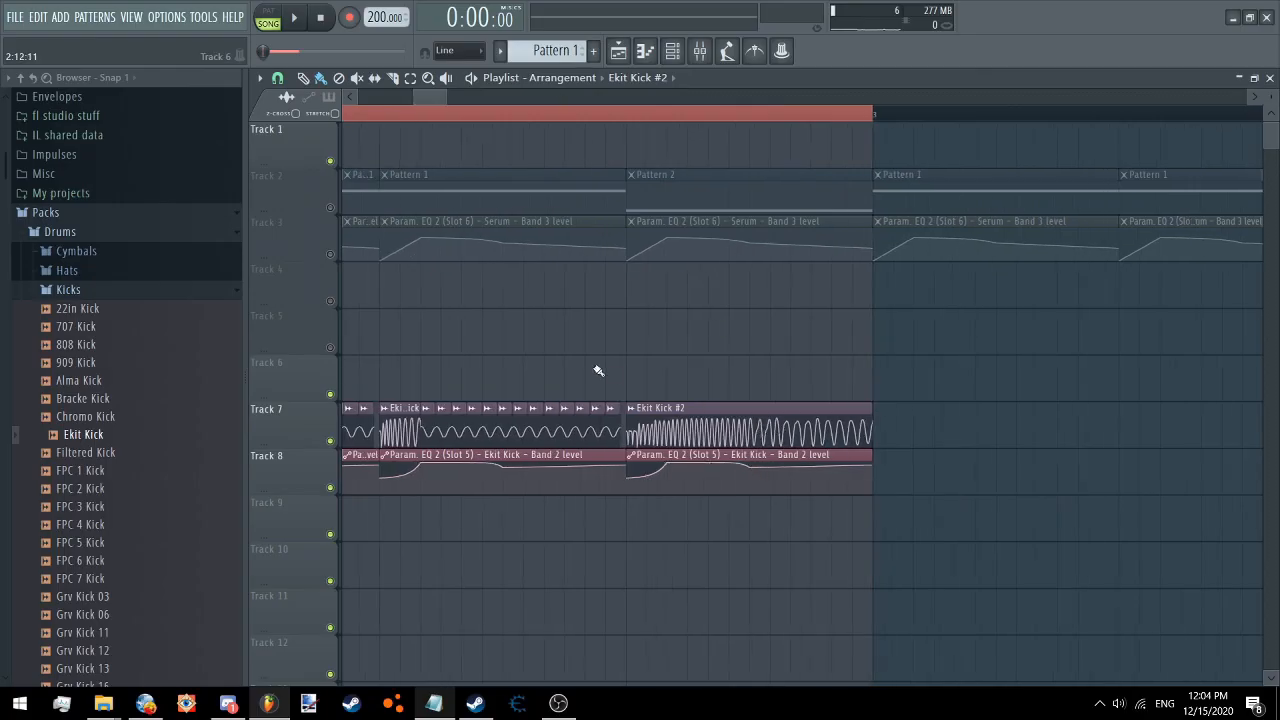
key("space")
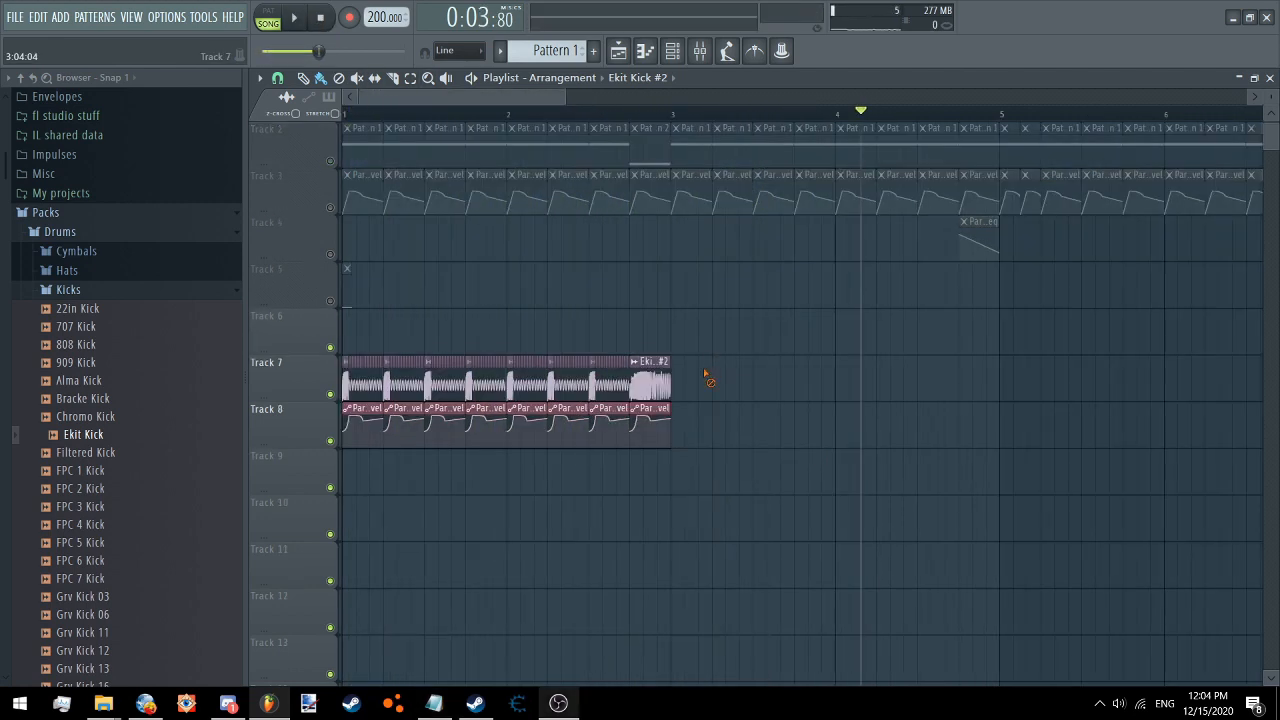
Replace the Ekit Kick clips with "okay well now its not a semigabber thing" kicks on Track 8 up to bar 5 and play them
left_click_drag(705, 380, 338, 390)
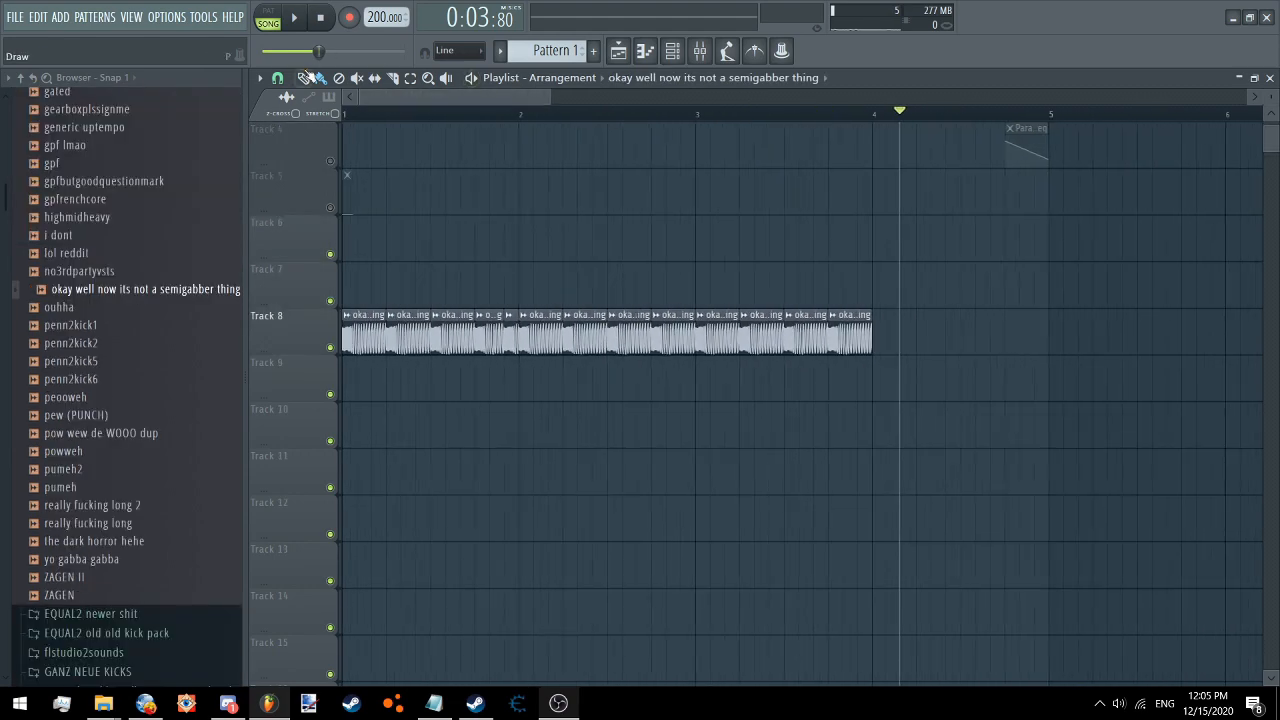
scroll(380, 94, "up", 3)
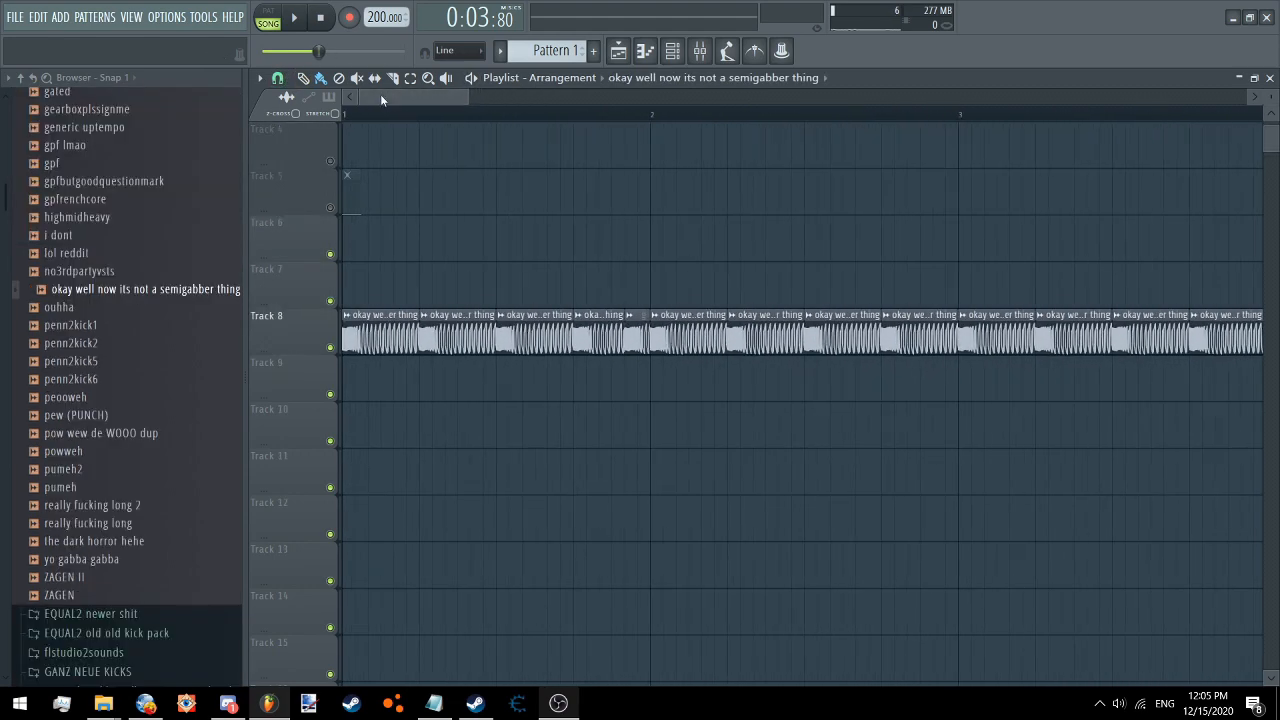
scroll(380, 94, "down", 3)
scroll(900, 340, "up", 5)
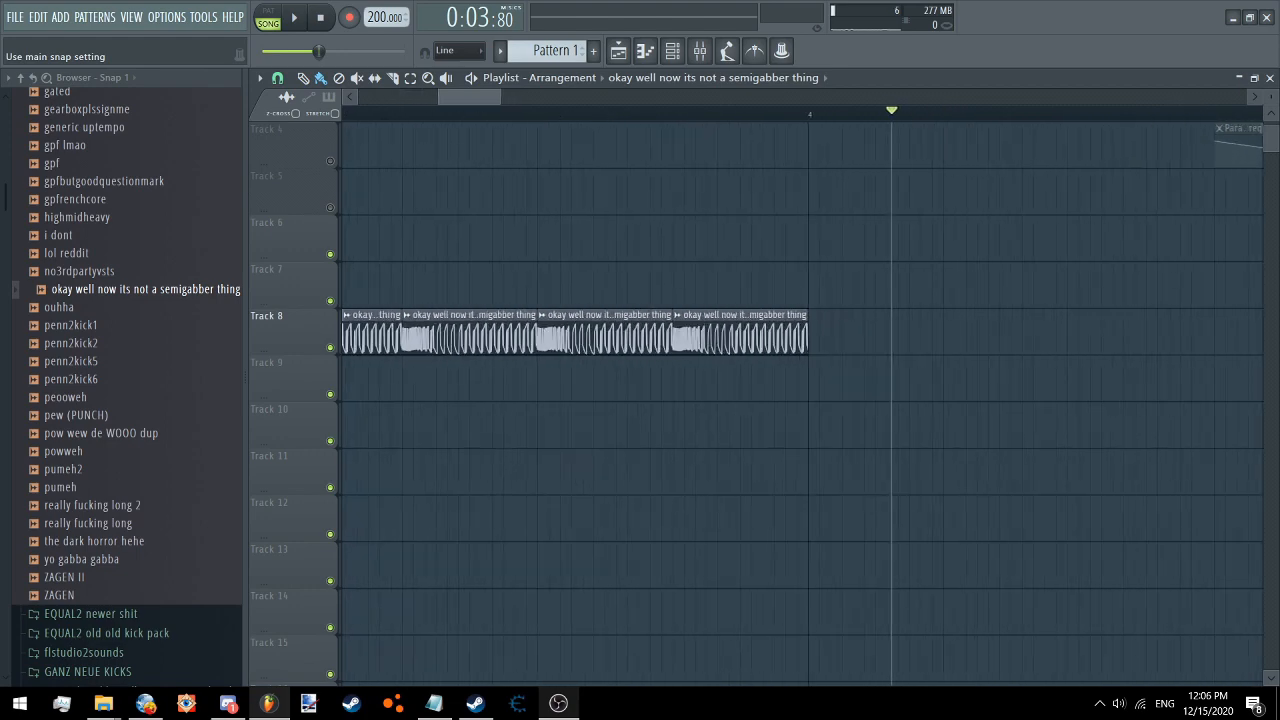
scroll(401, 98, "up", 2)
scroll(401, 98, "down", 4)
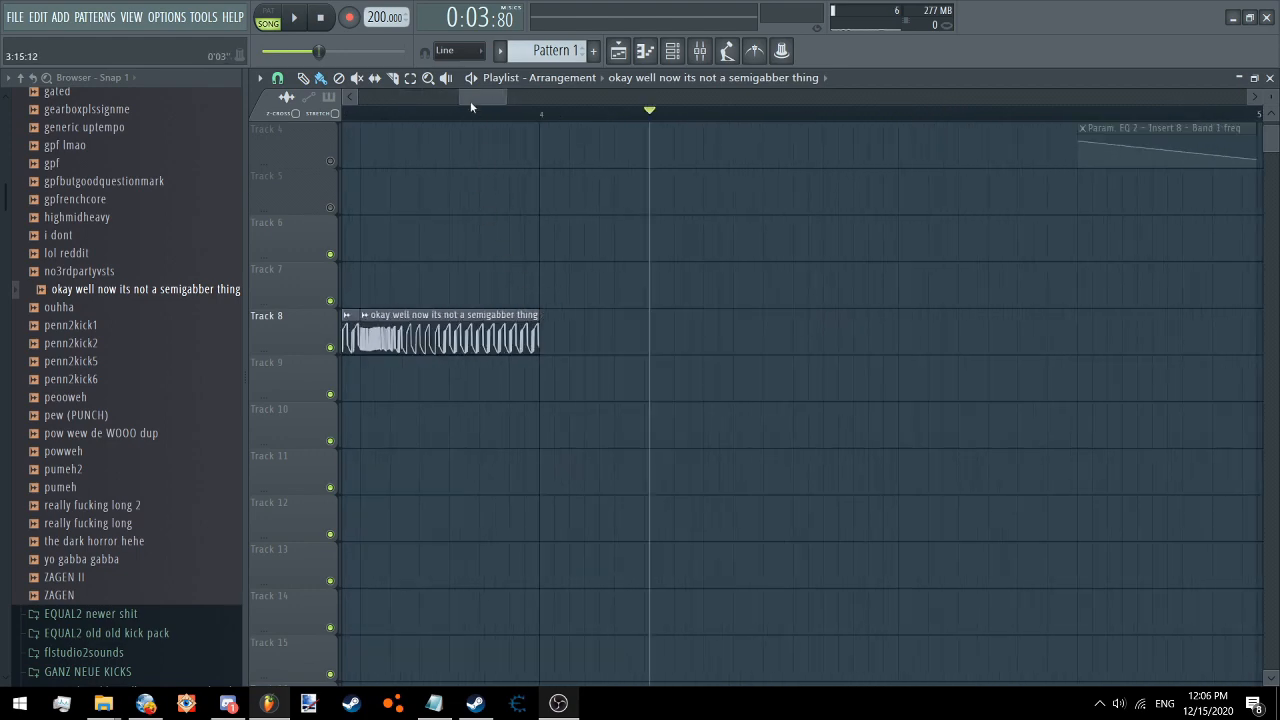
scroll(471, 100, "up", 2)
scroll(471, 100, "down", 6)
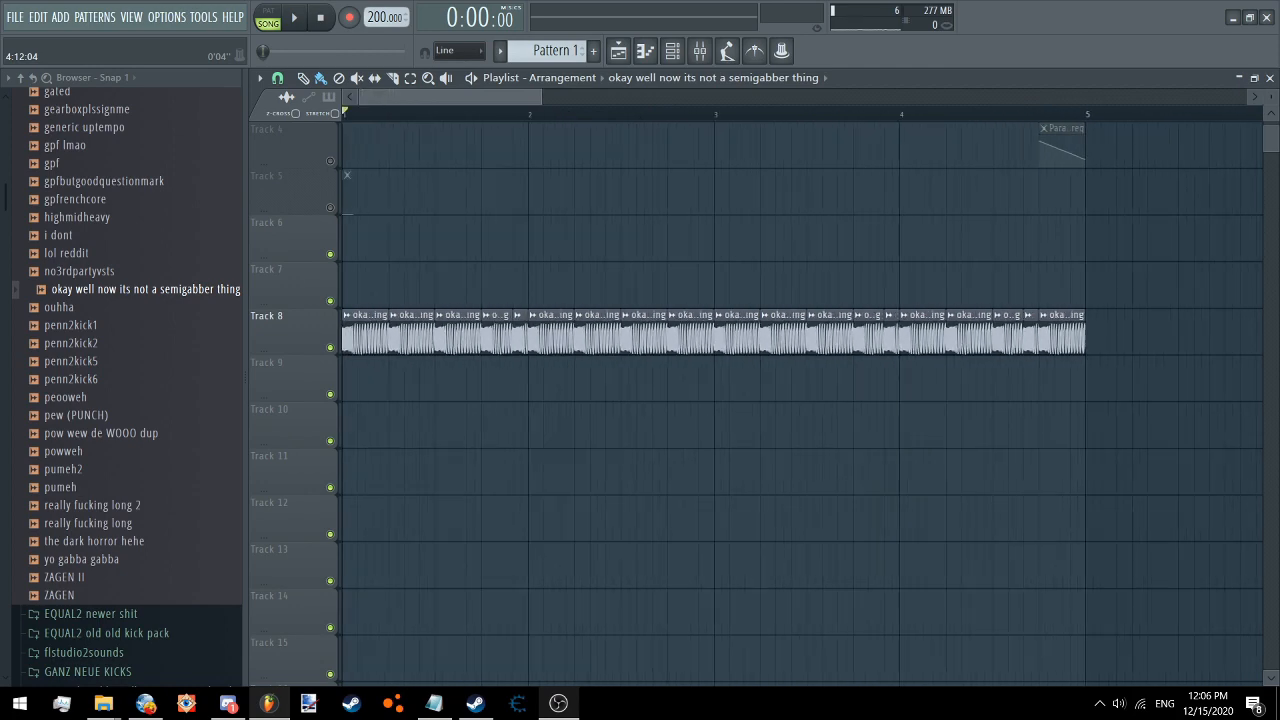
left_click(299, 10)
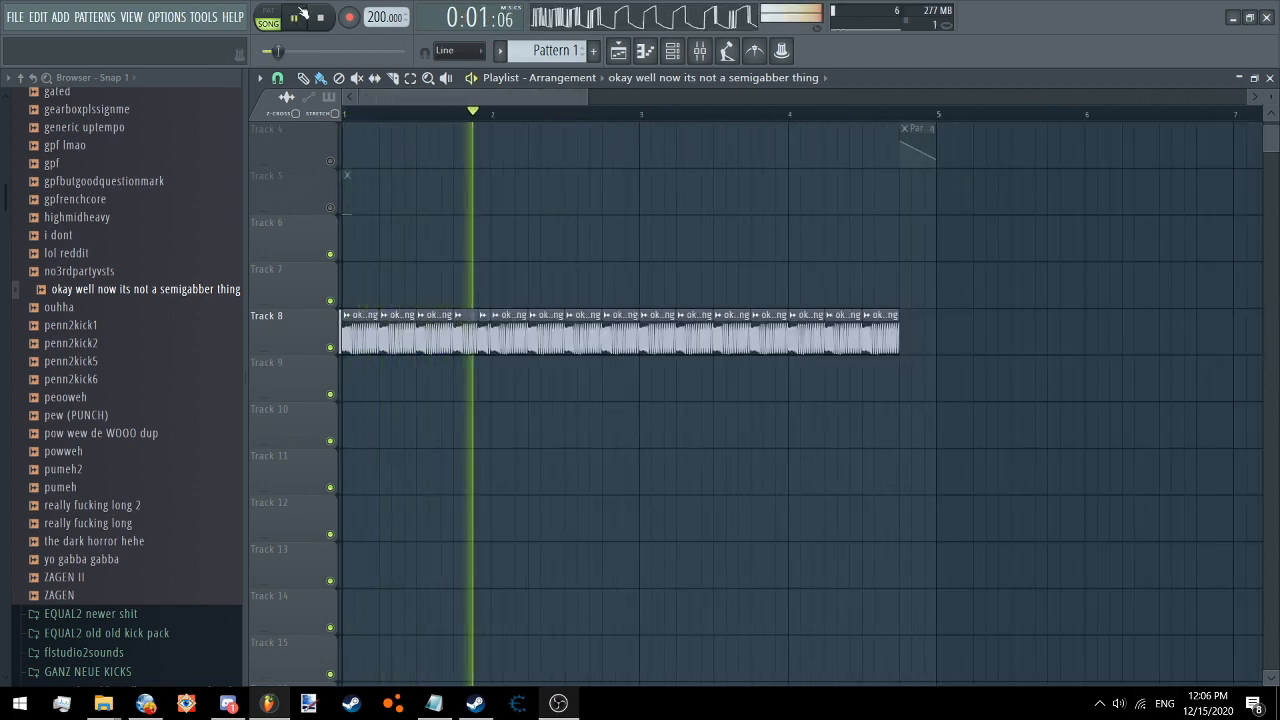
key("space")
Make the last kick of bar 2 on Track 8 unique and assign it to a free mixer track
scroll(589, 97, "up", 6)
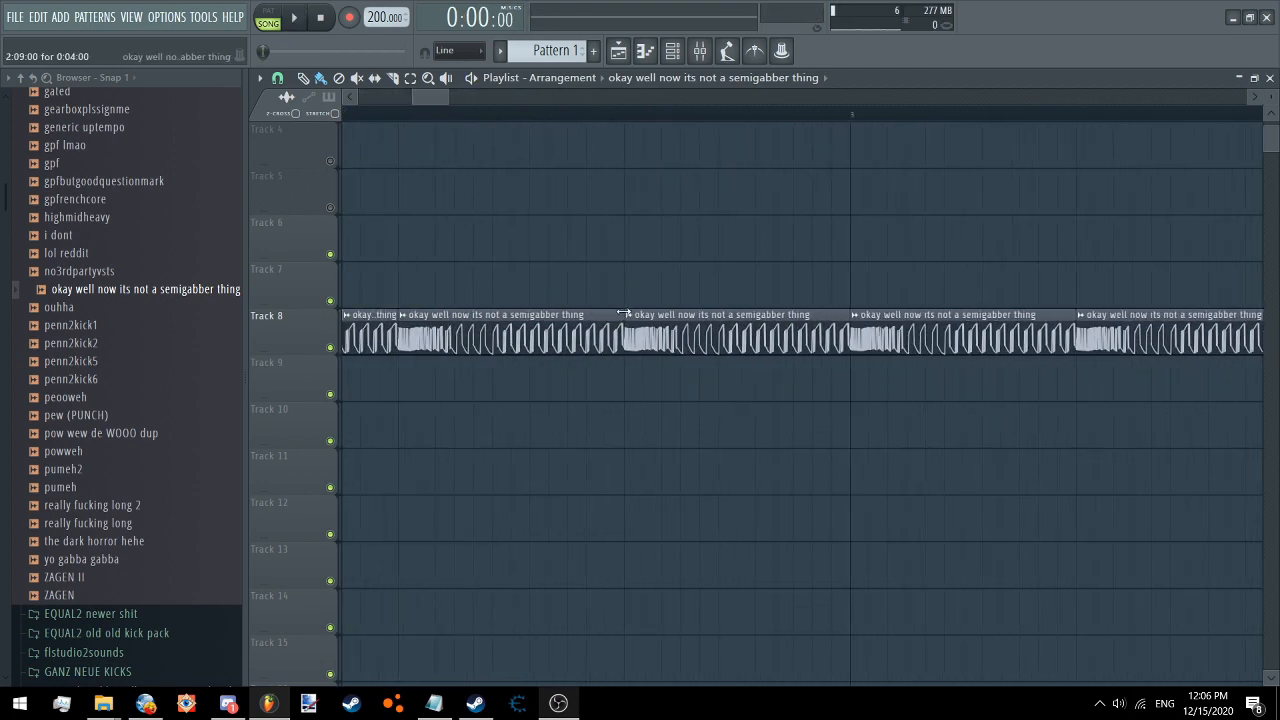
left_click(629, 319)
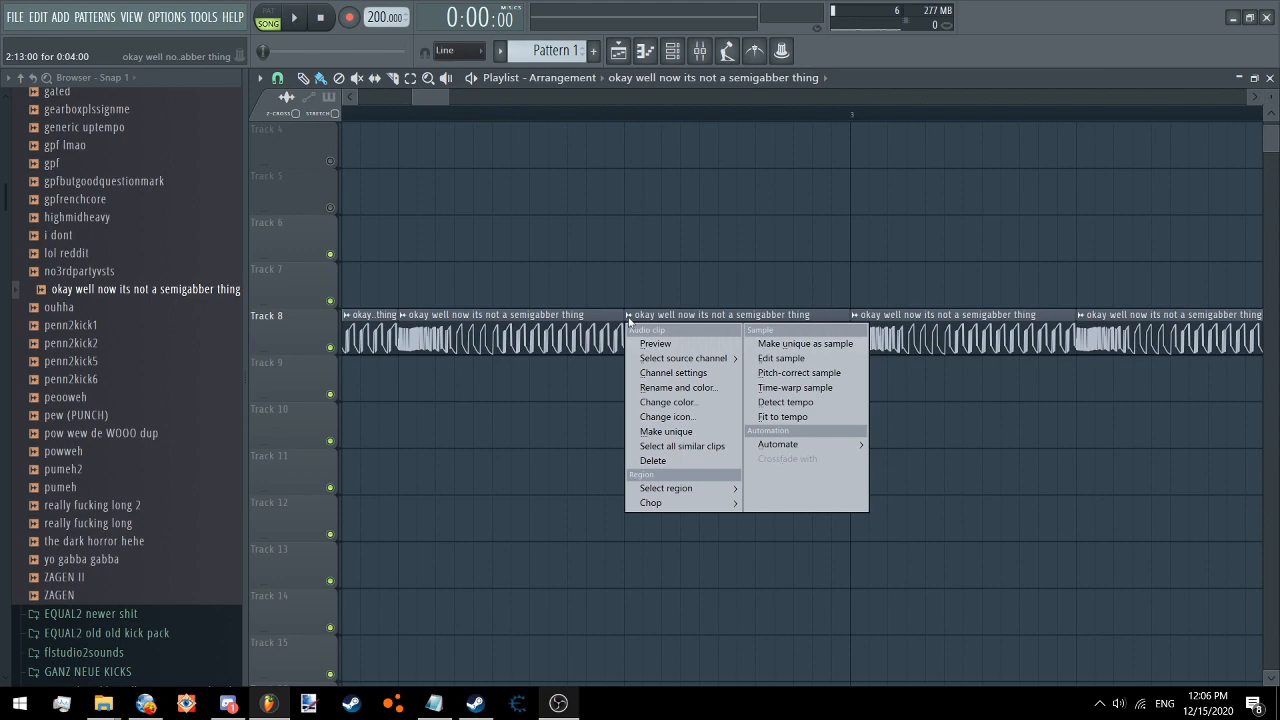
left_click(678, 433)
double_click(690, 341)
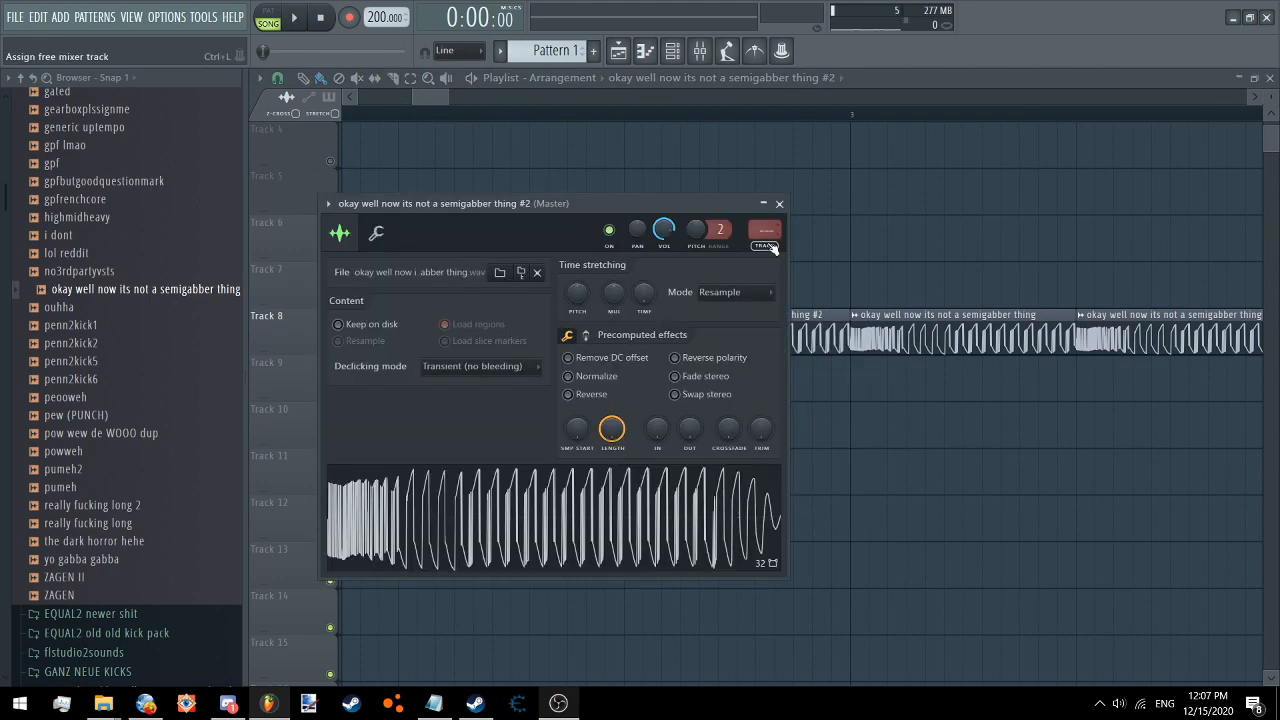
left_click(771, 247)
Load Effector in slot 2 of the unique kick's mixer track, set to Flanger with its bypass off
left_click(1132, 155)
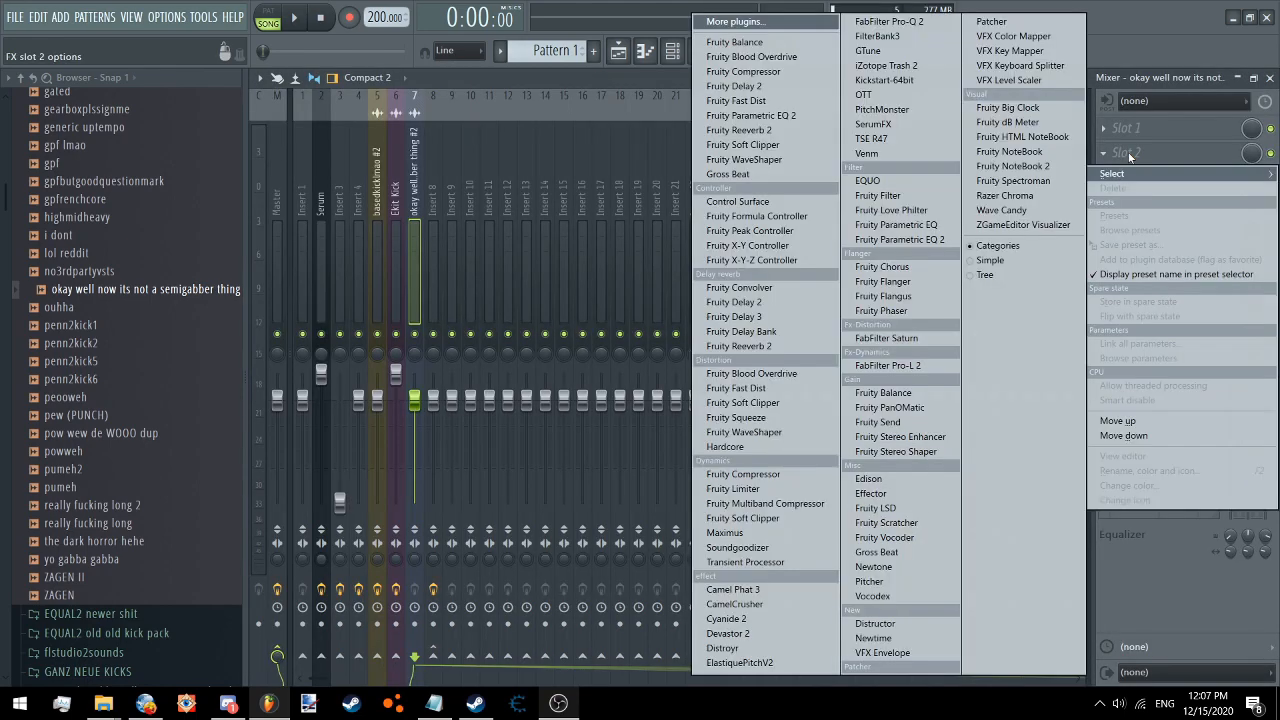
left_click(920, 493)
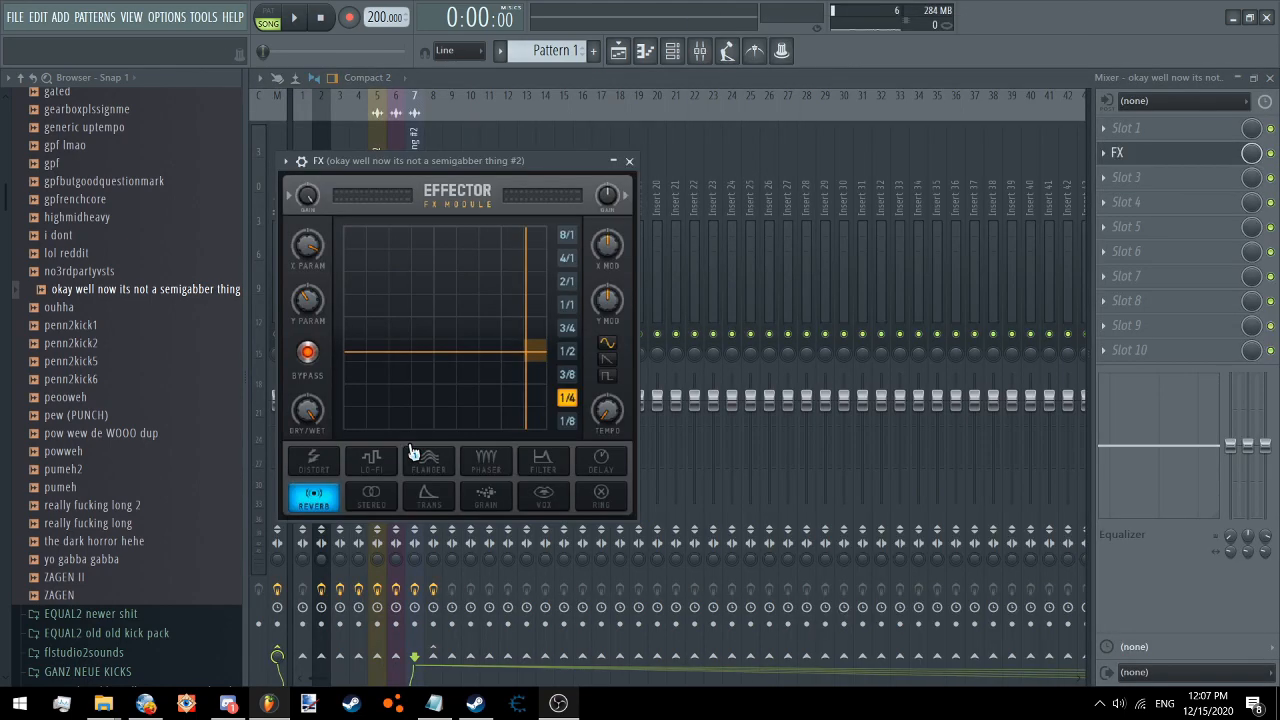
left_click(429, 466)
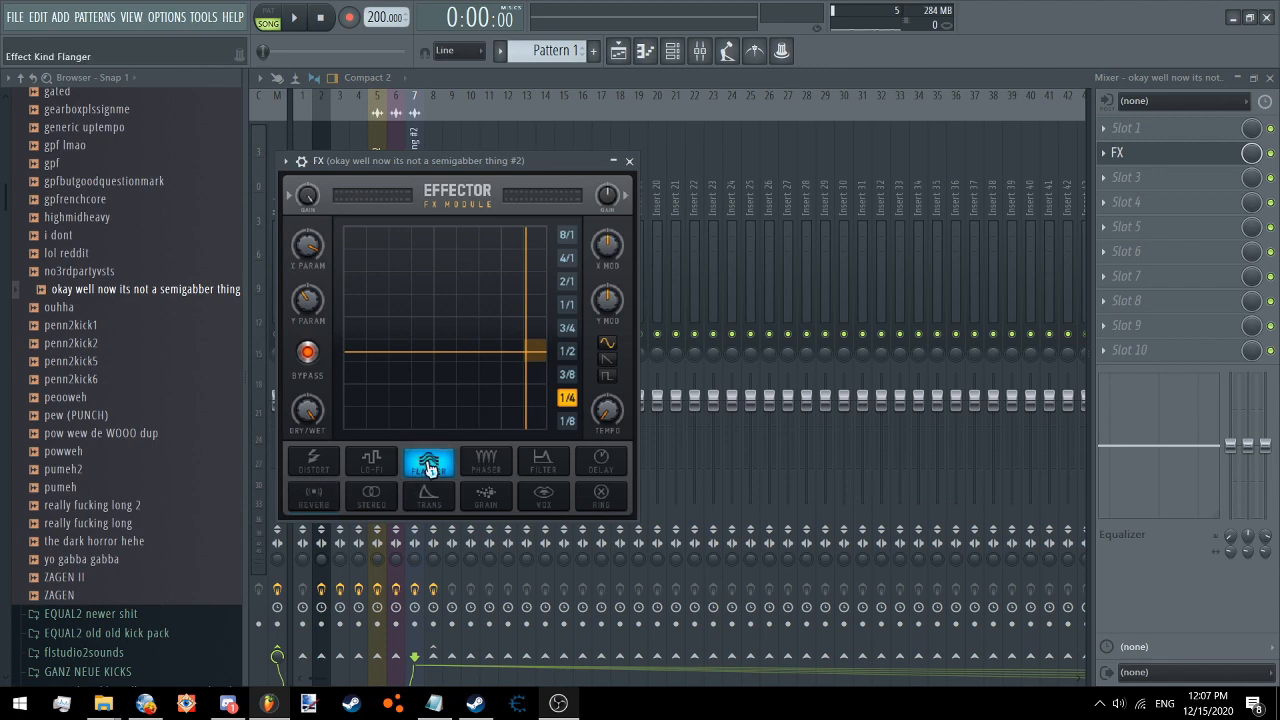
right_click(309, 356)
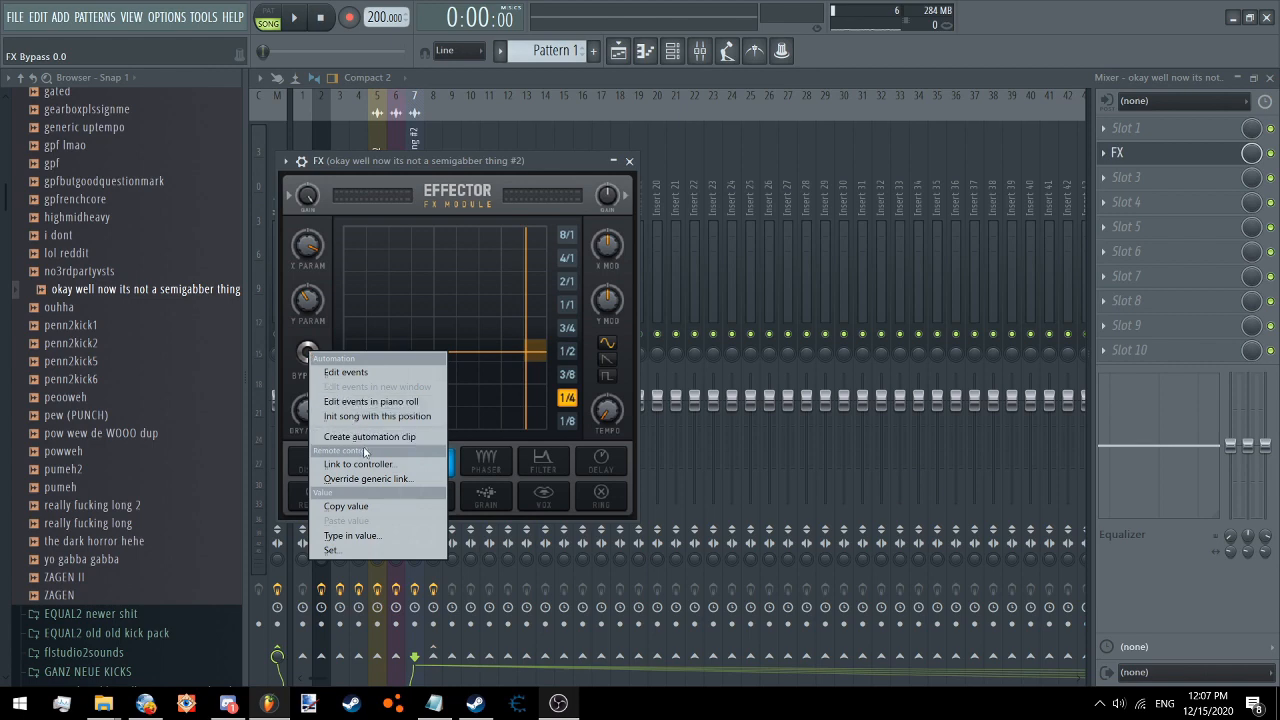
right_click(1271, 155)
left_click(1139, 154)
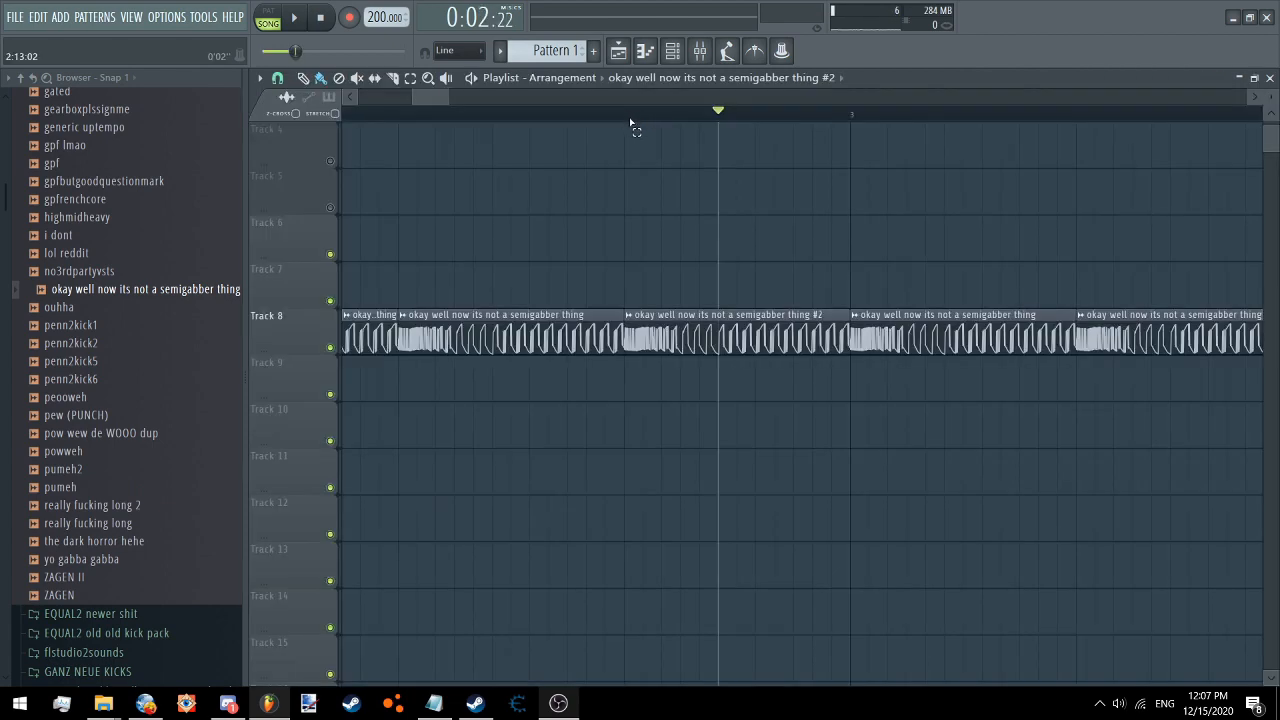
Create a Mute / solo automation clip for the Effector slot over the last kick of bar 2 and adjust its level
left_click_drag(630, 120, 848, 116)
scroll(700, 225, "down", 5)
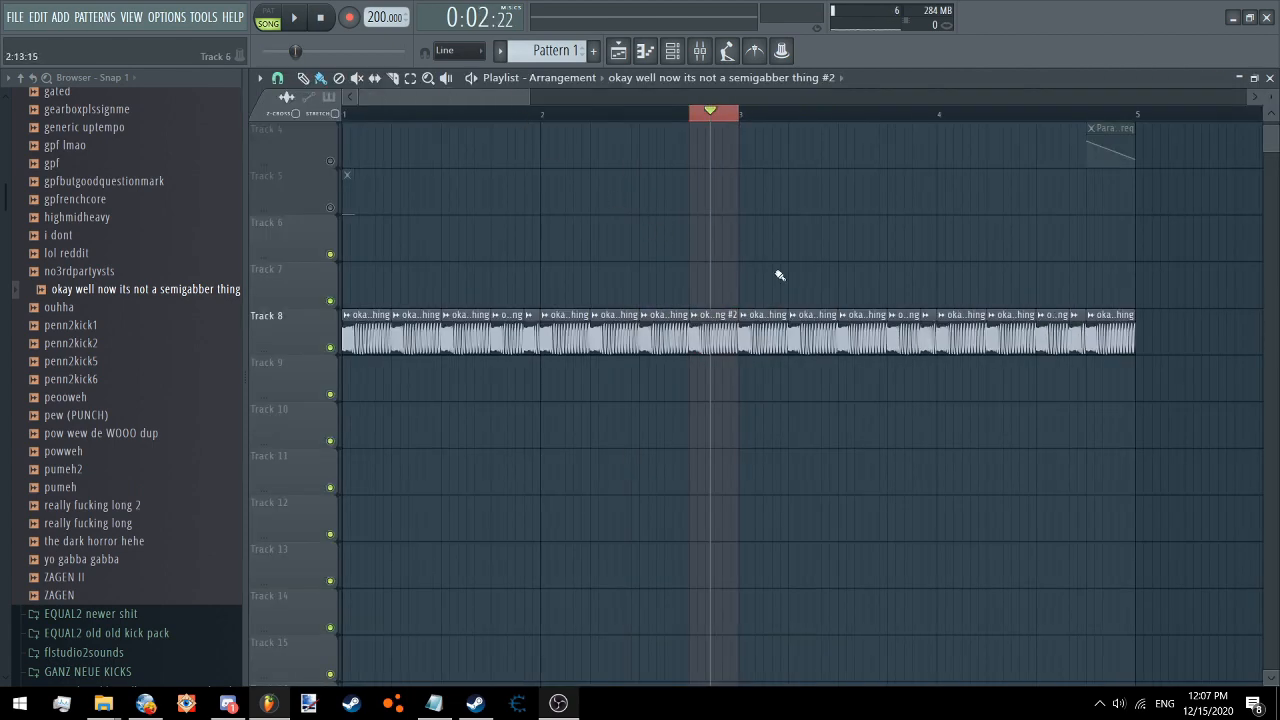
left_click(688, 66)
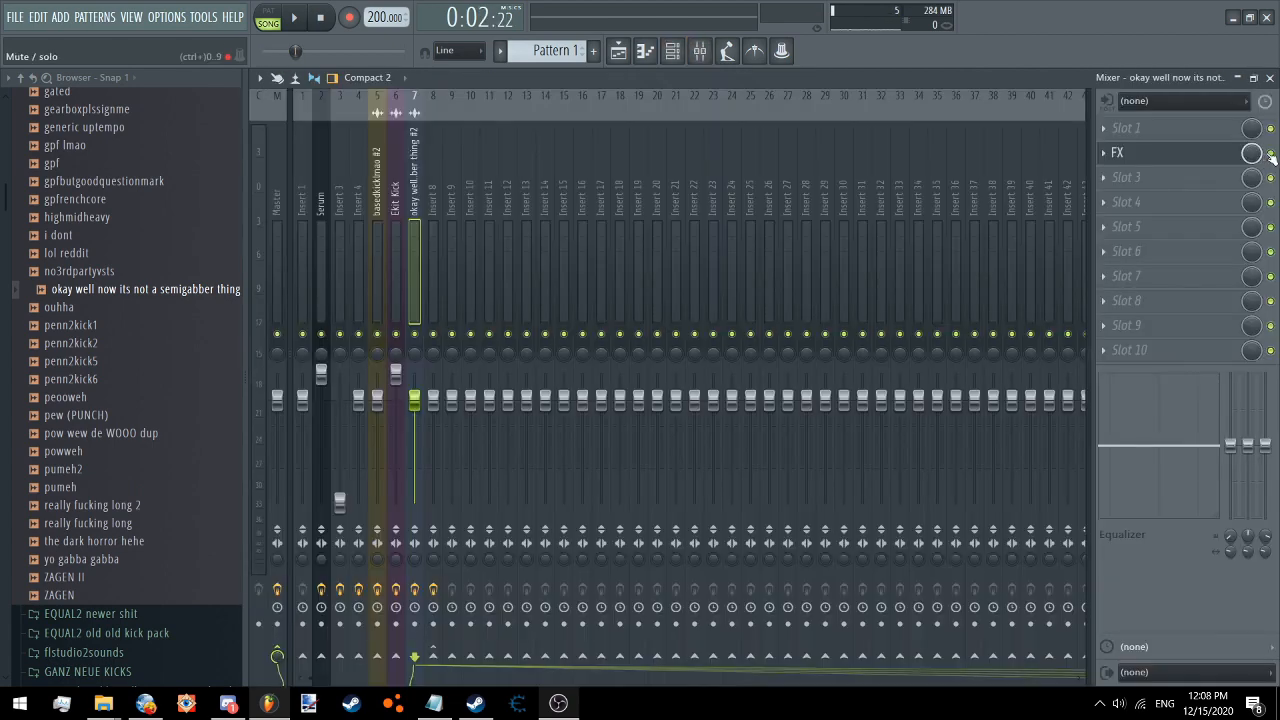
right_click(1252, 155)
left_click(1230, 270)
scroll(914, 339, "up", 2)
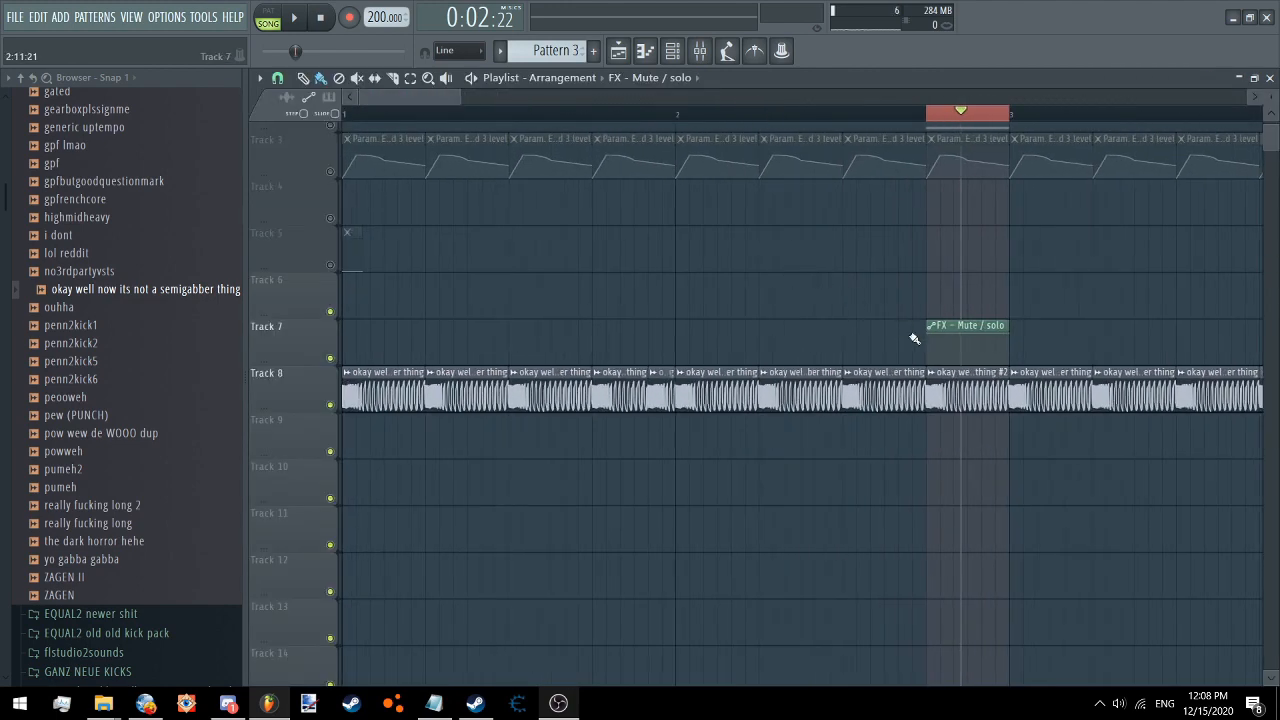
left_click_drag(933, 341, 929, 357)
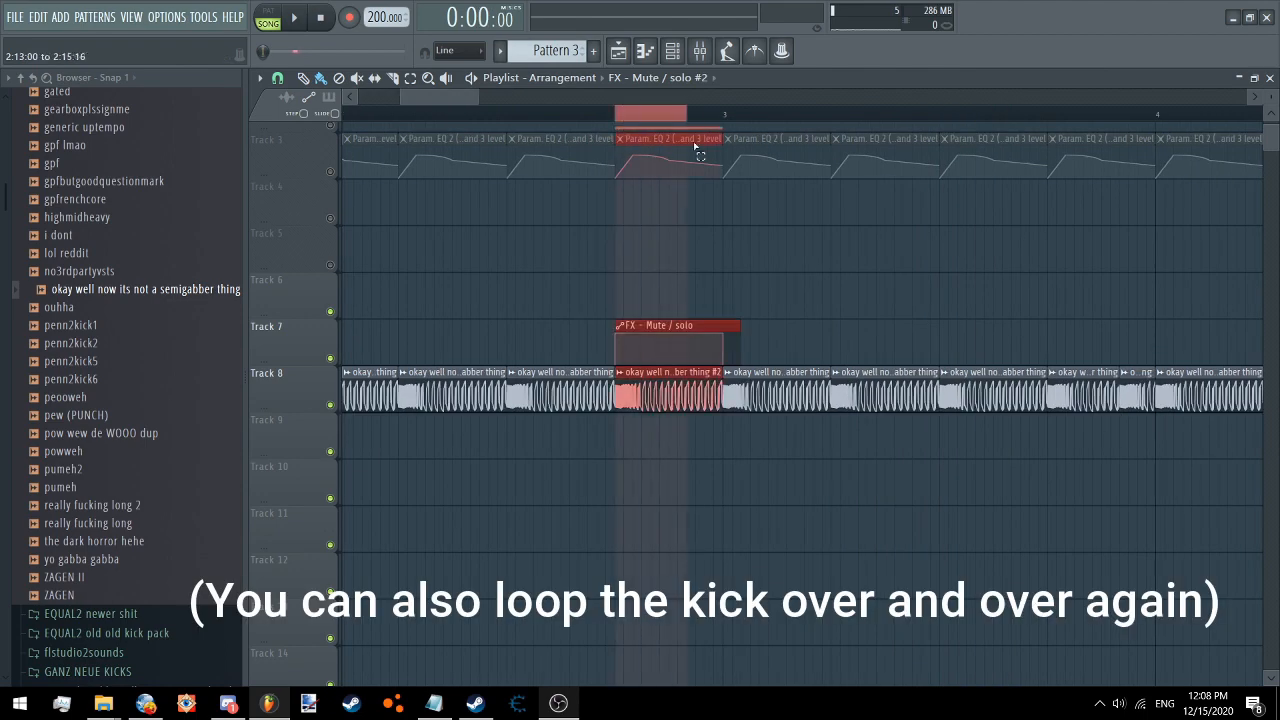
Play the kick and lower Effector's flanger parameters on the XY pad, with X at about 35.8
left_click(699, 50)
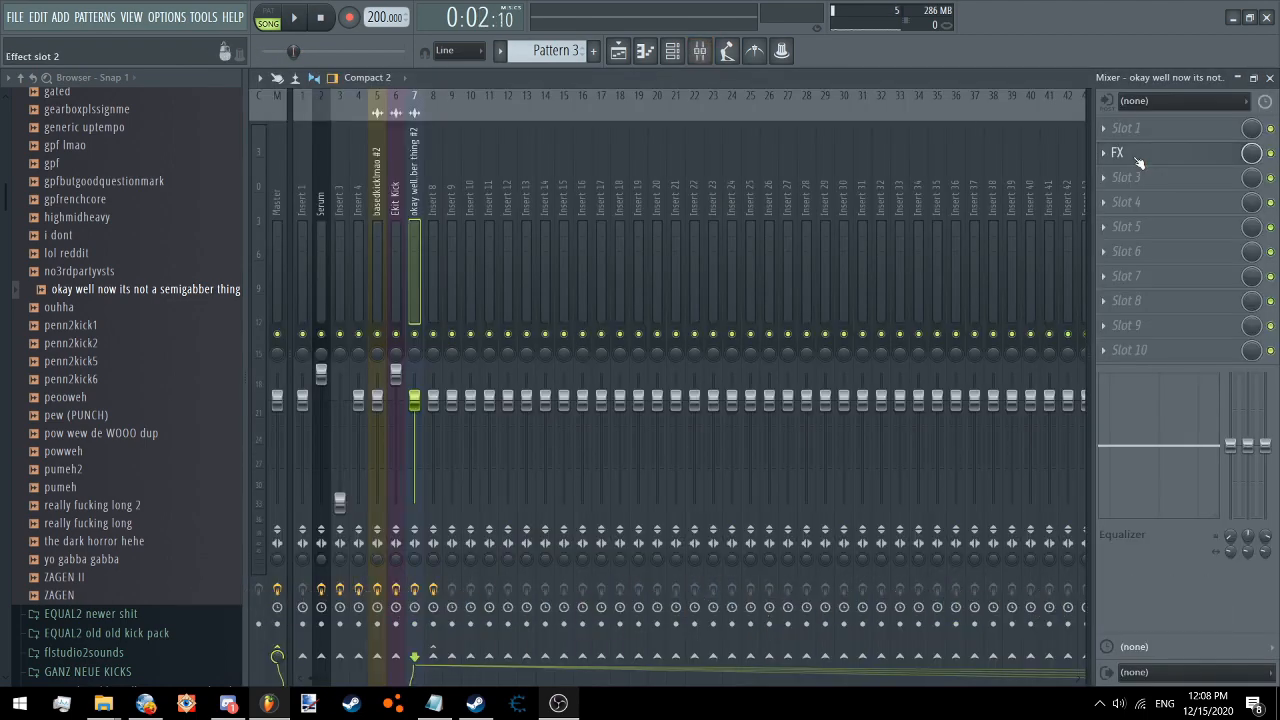
left_click(1120, 155)
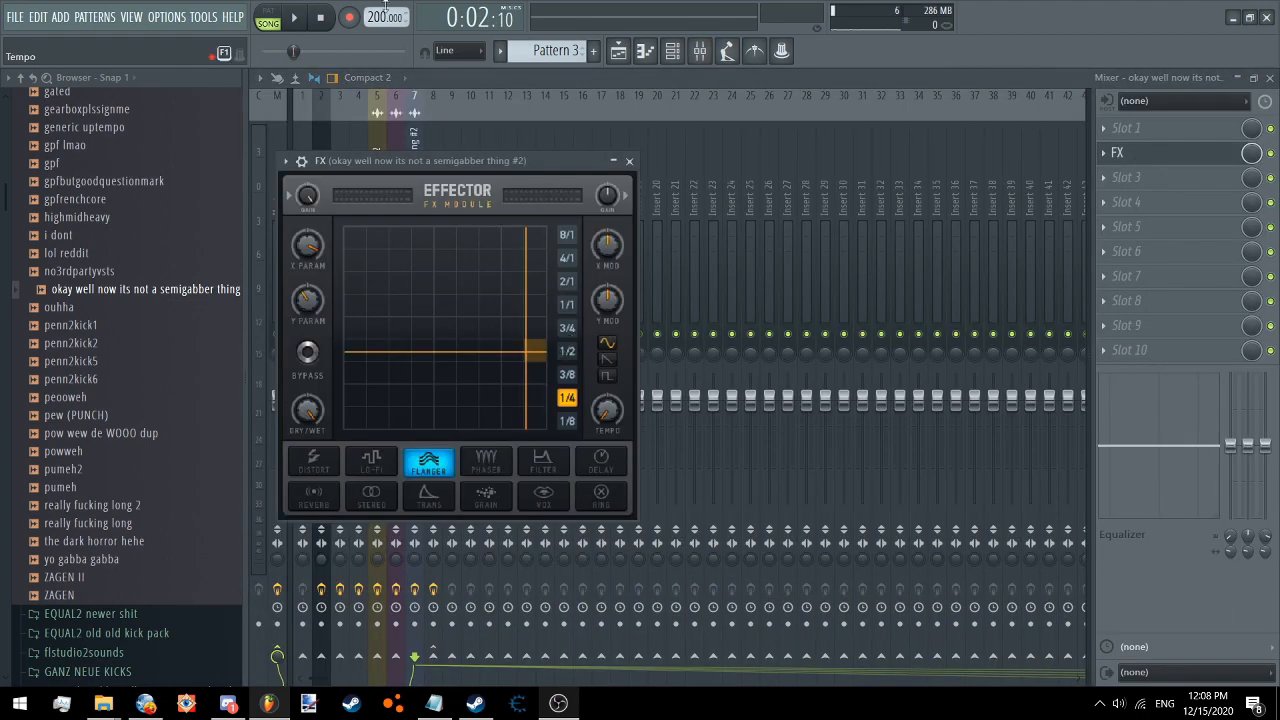
key("space")
left_click_drag(466, 315, 418, 400)
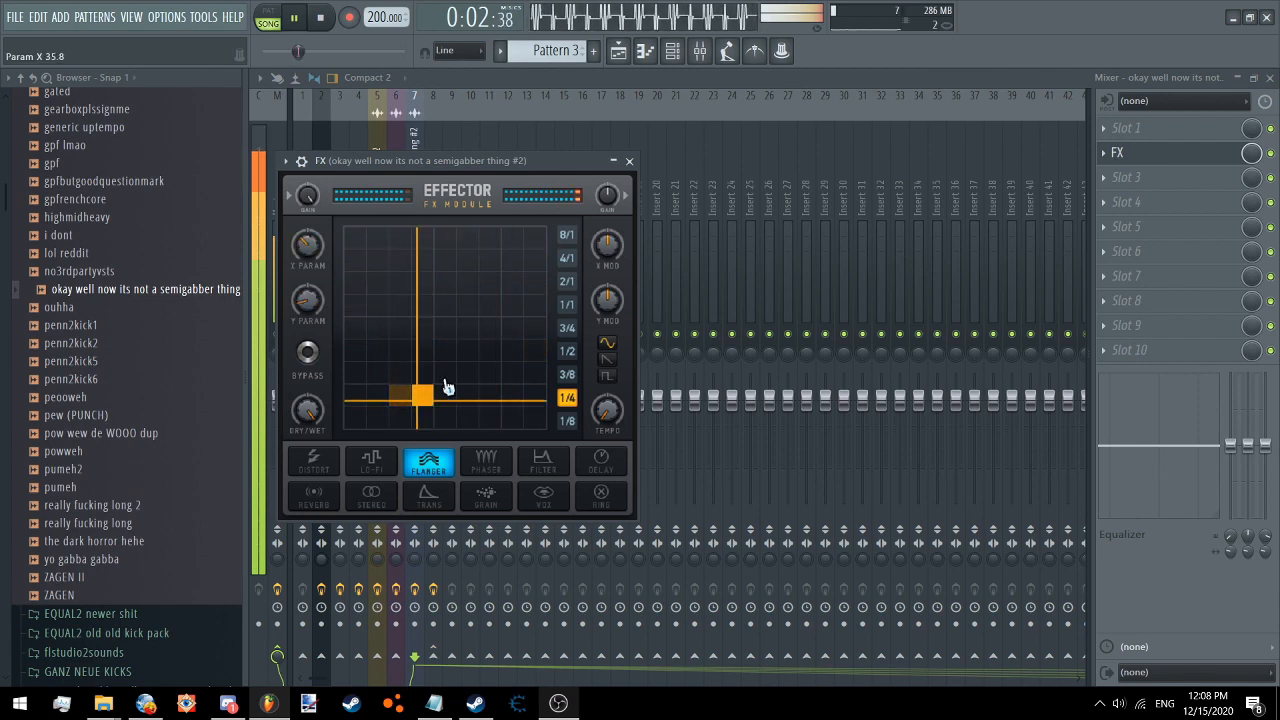
Return to the playlist, deselect the clips and play the flanged last kick
left_click(618, 52)
left_click(320, 18)
scroll(450, 98, "down", 3)
key("ctrl+d")
left_click(299, 22)
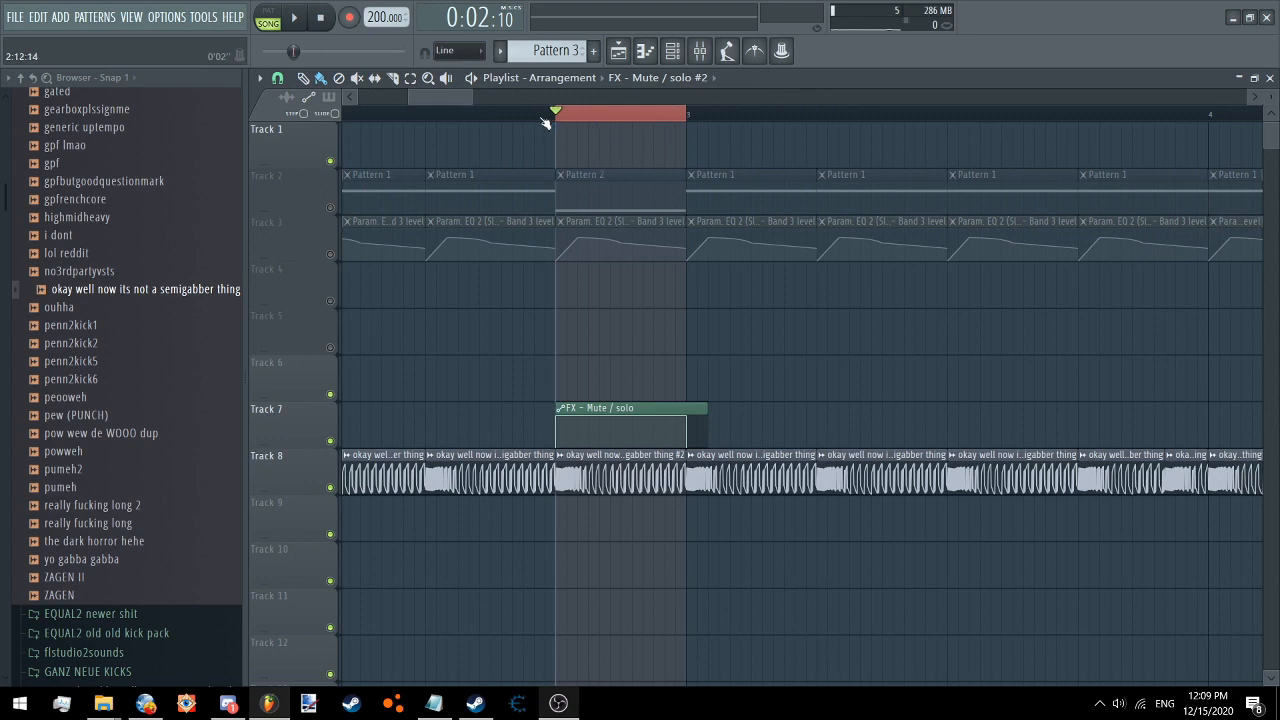
Create an automation clip for Effector's X parameter over the last kick, sloping downward on Track 6, and play the pattern
scroll(582, 185, "up", 2)
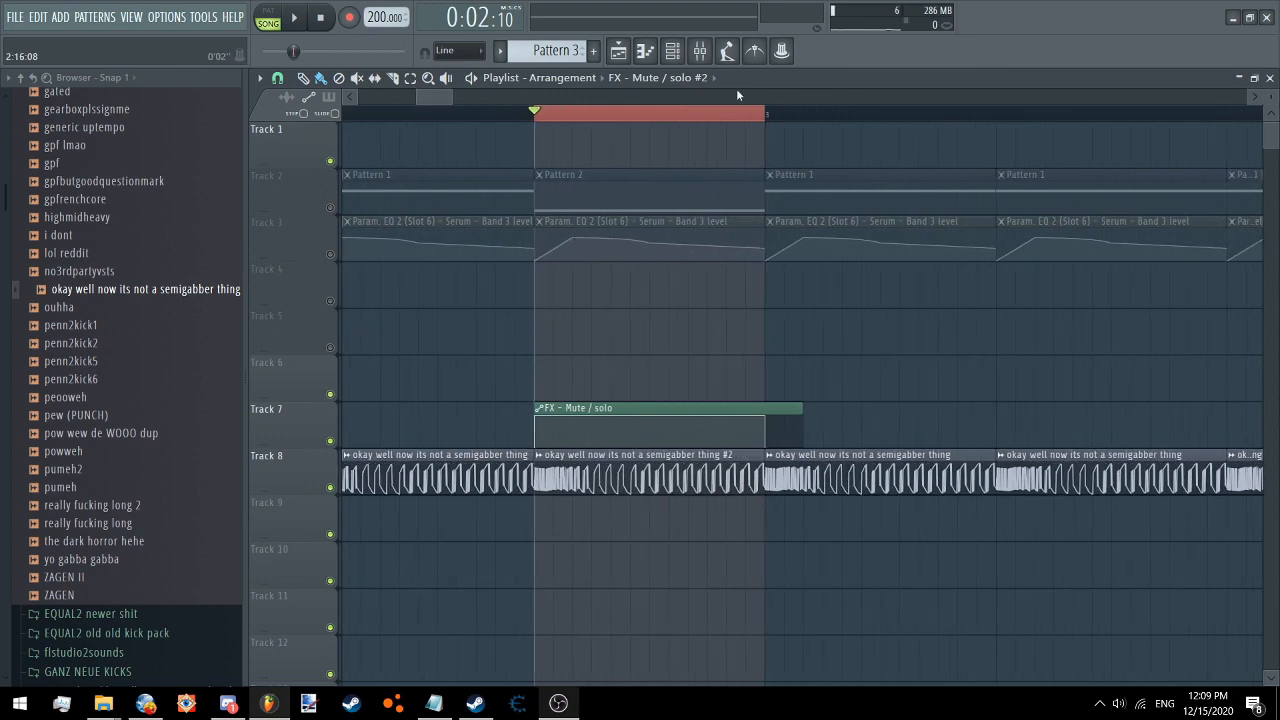
left_click(700, 50)
left_click(1140, 152)
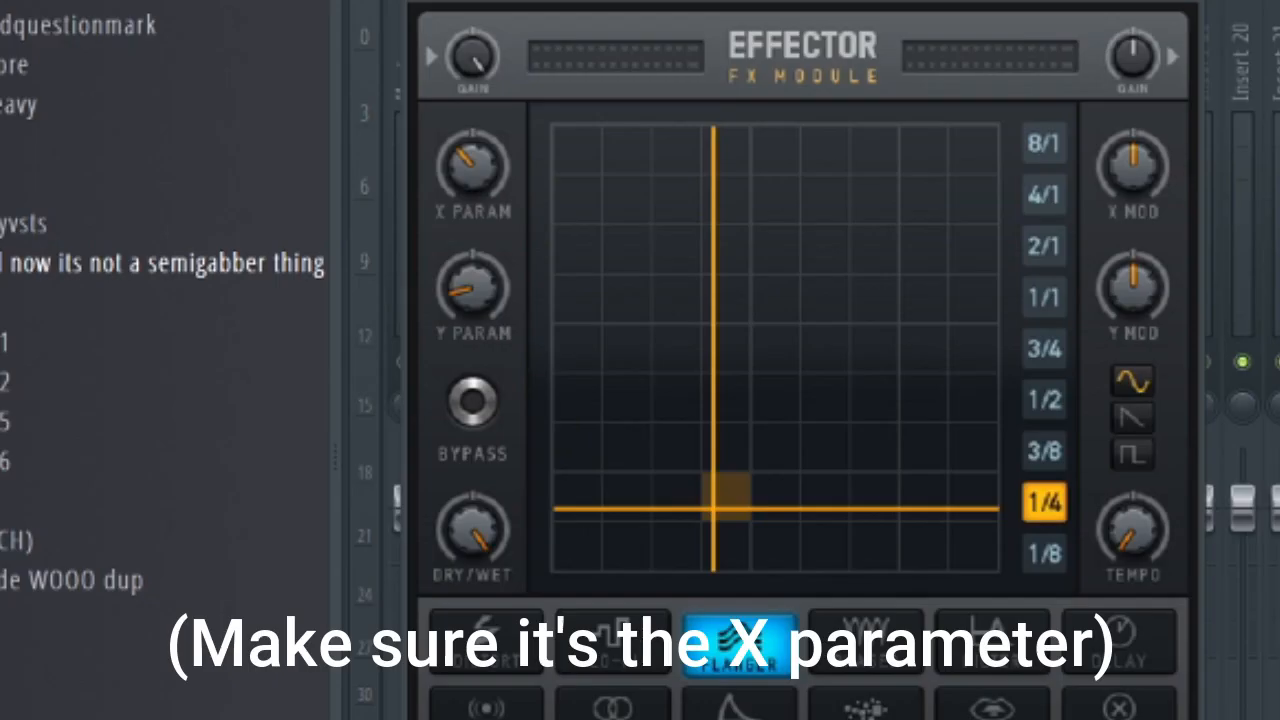
right_click(320, 247)
left_click(362, 329)
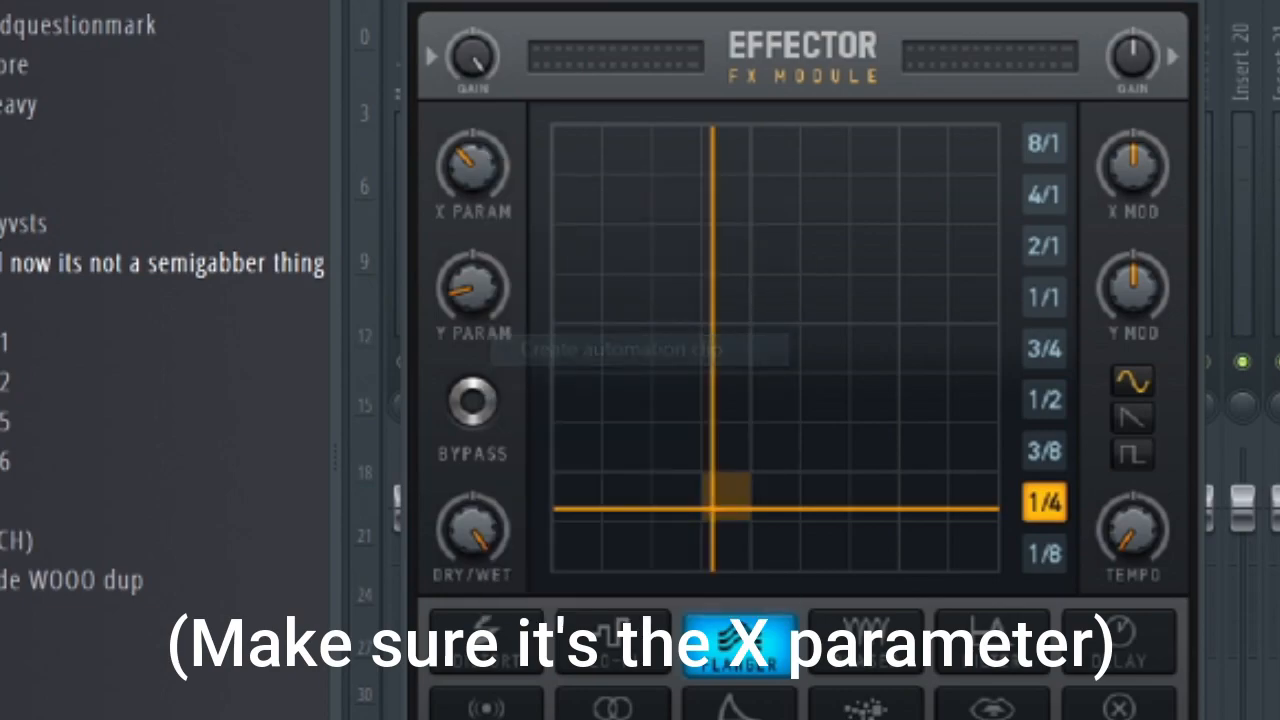
key("space")
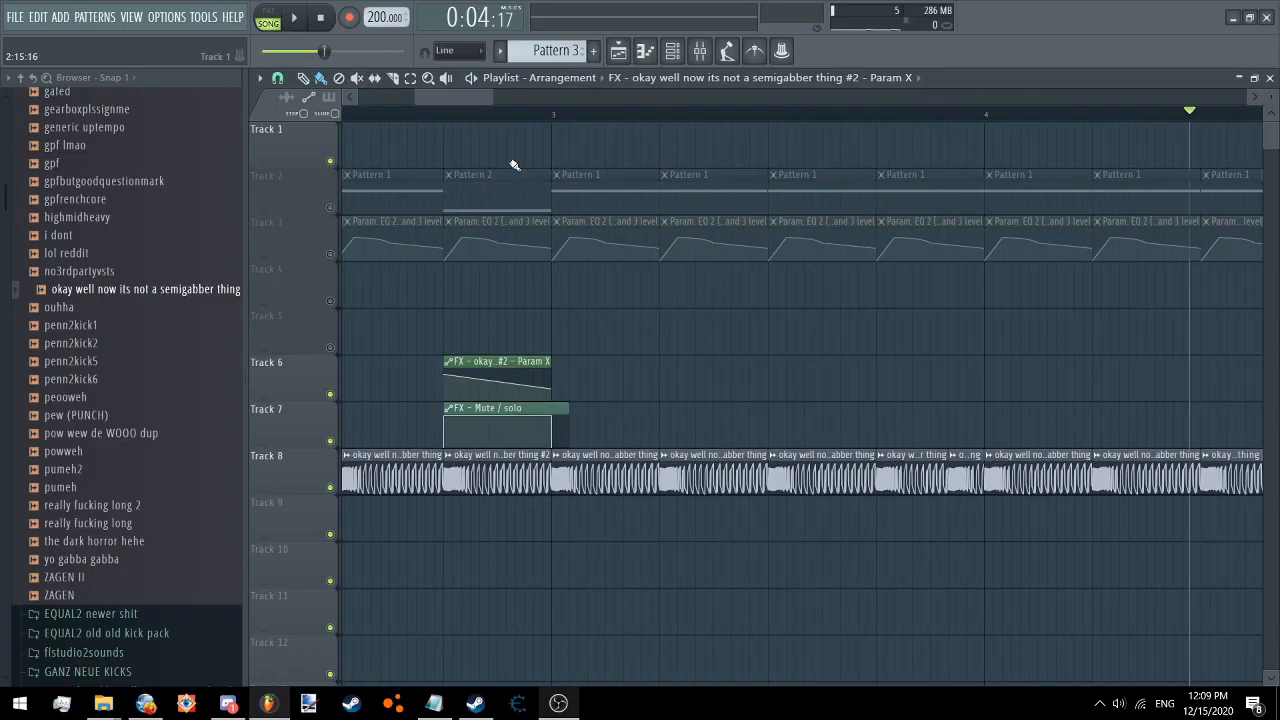
Solo Tracks 2 and 3 and play the Serum kick pattern with its EQ automation
scroll(676, 277, "up", 3)
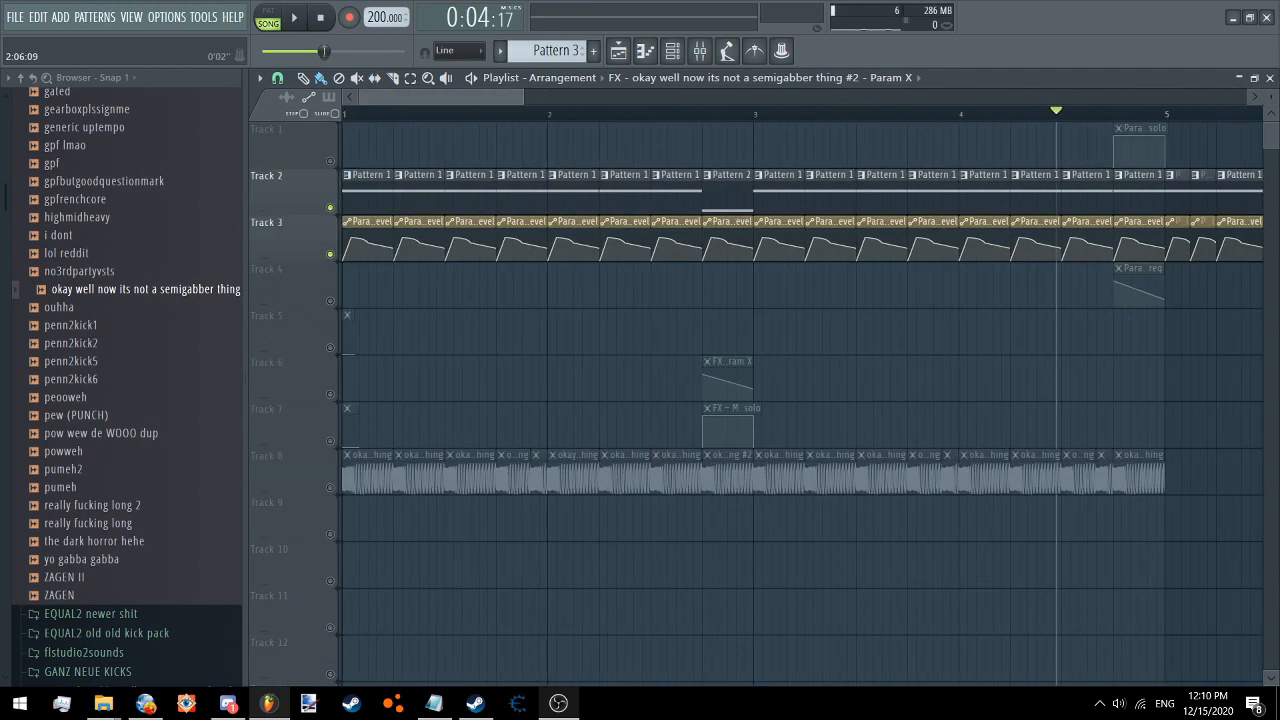
scroll(776, 333, "up", 4)
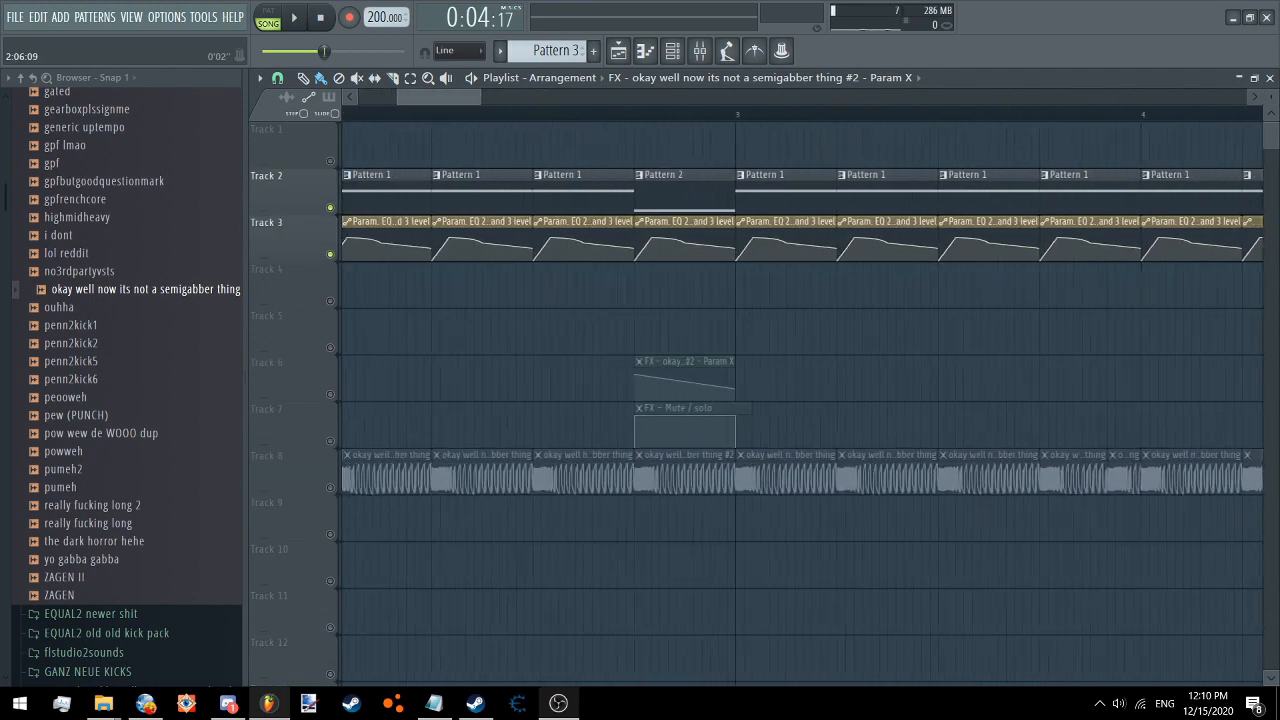
left_click(294, 17)
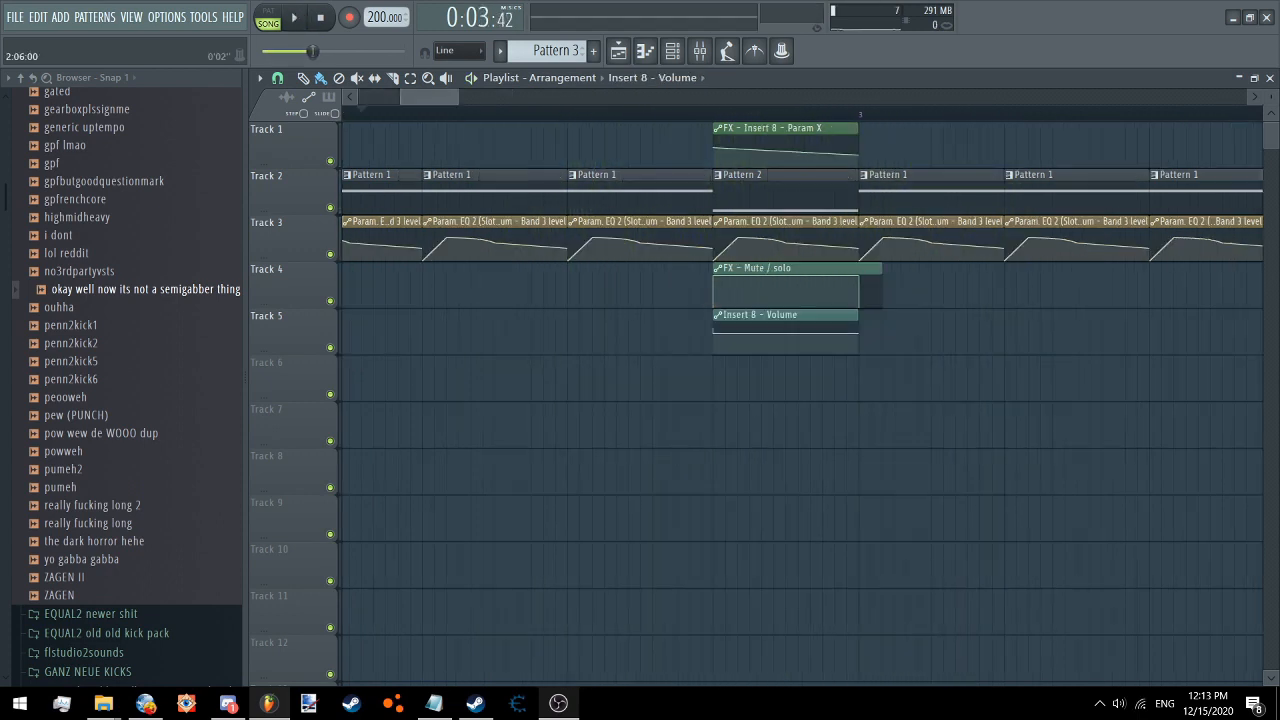
Switch the Effector on the unique kick's mixer track to Phaser and to Lo-Fi
left_click_drag(458, 97, 454, 97)
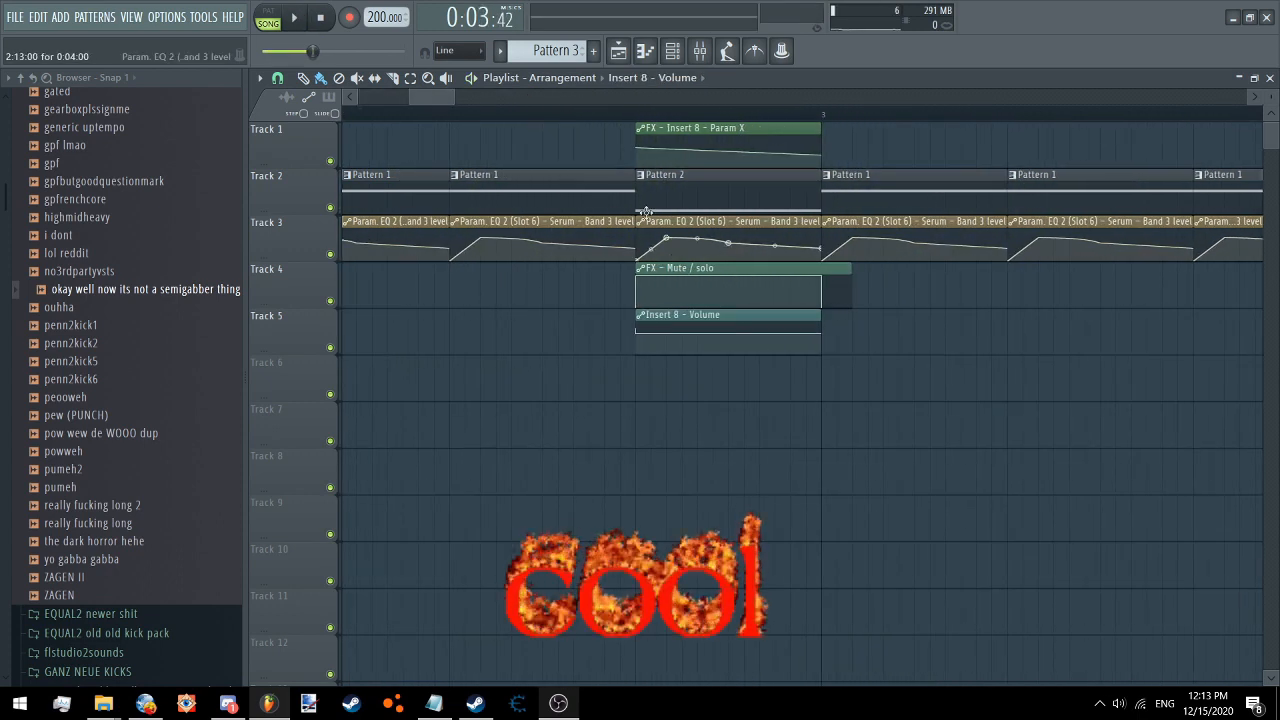
left_click(699, 52)
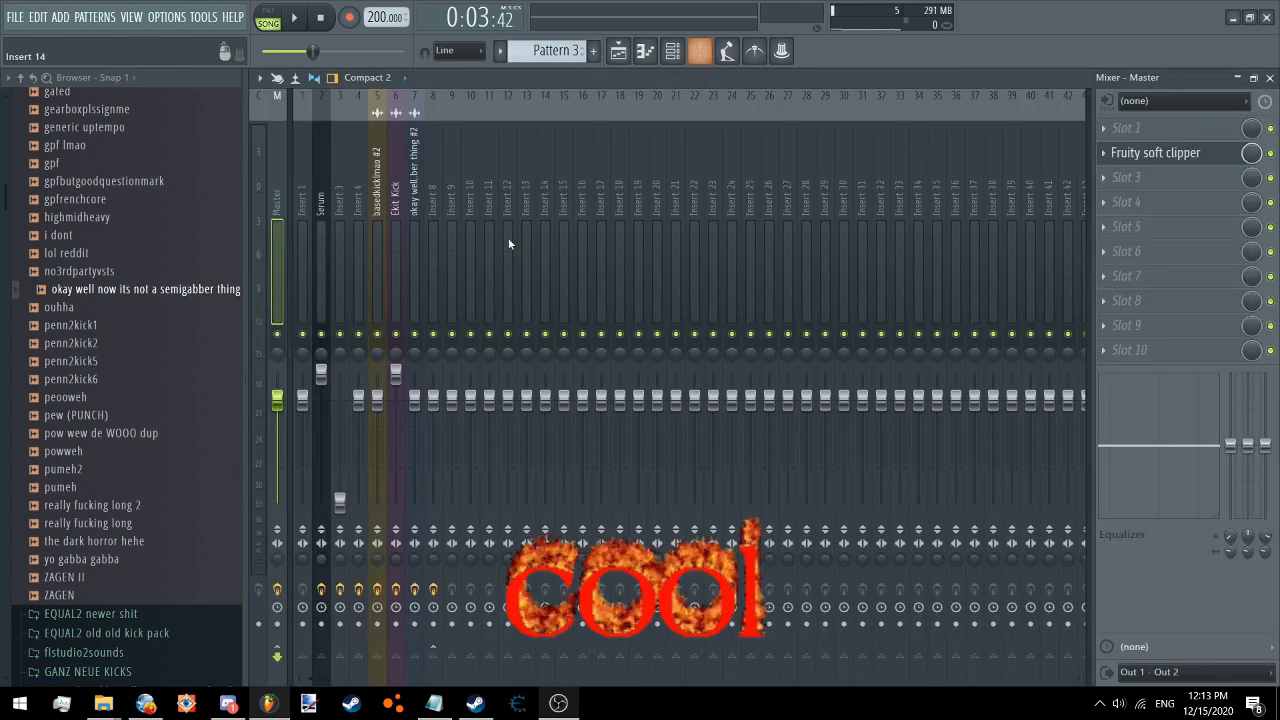
left_click(487, 460)
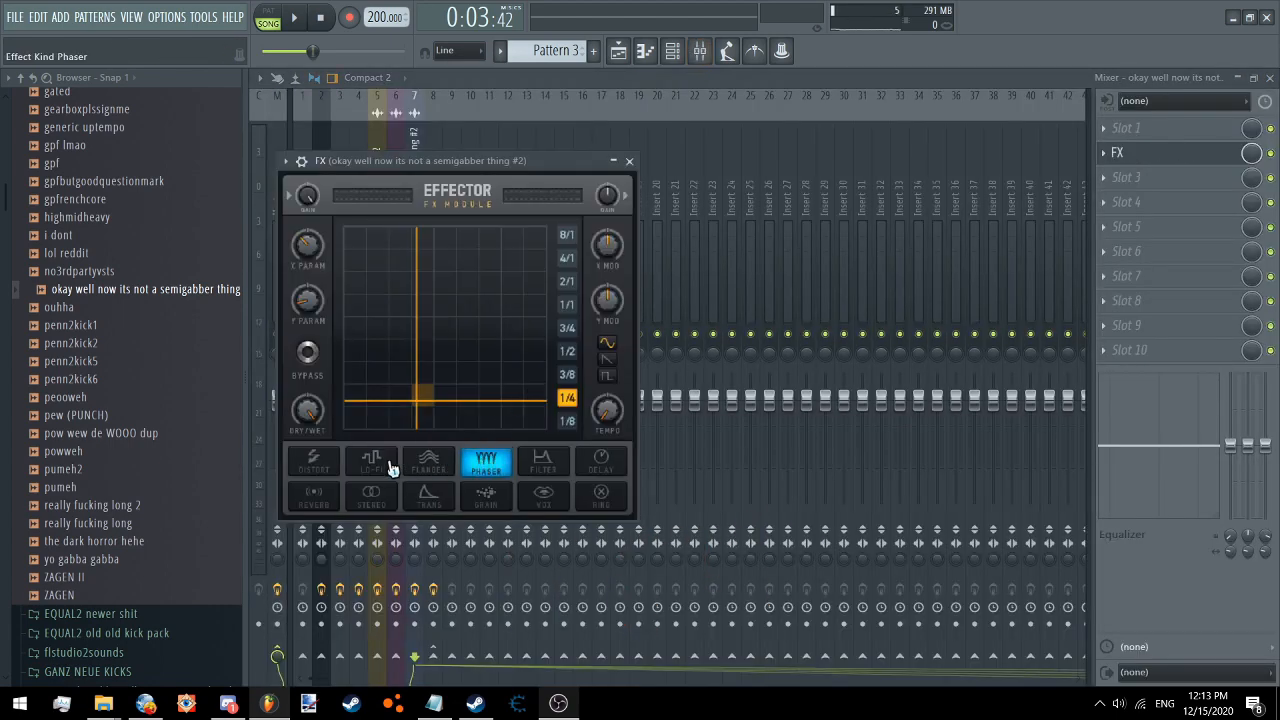
left_click(370, 458)
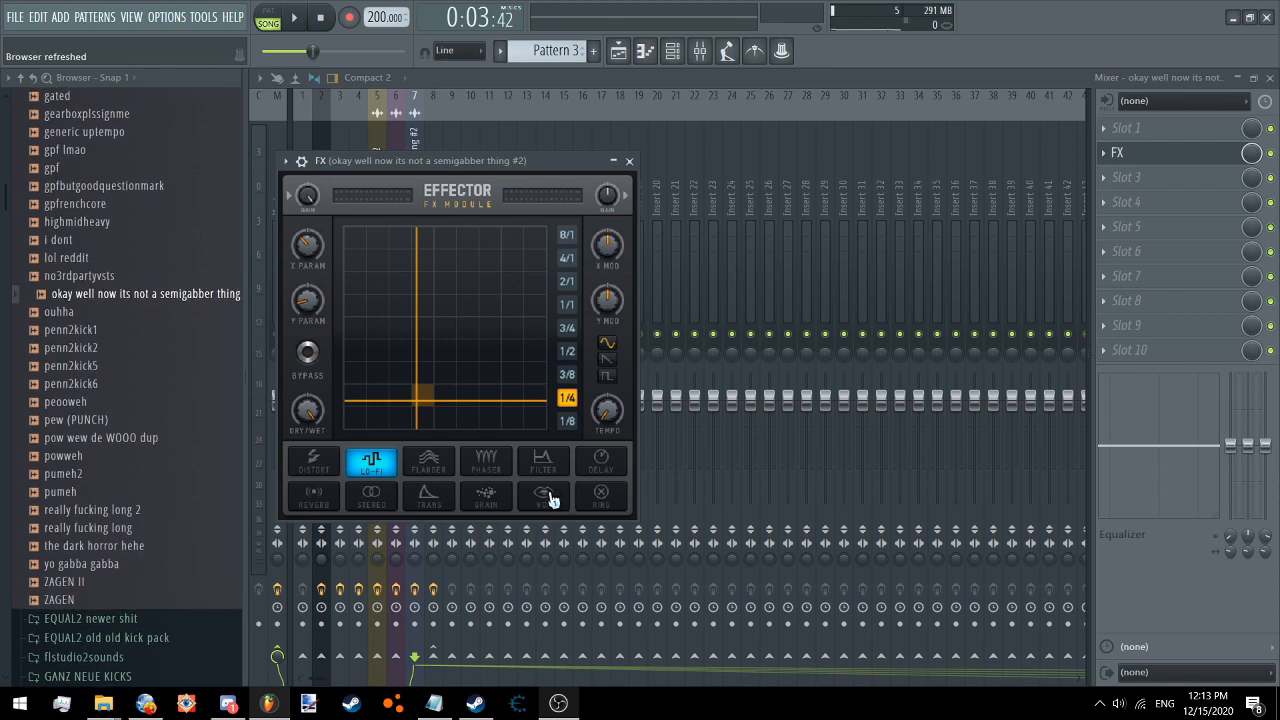
Play the pattern while trying Effector's Phaser and Lo-Fi effects on Insert 8
key("space")
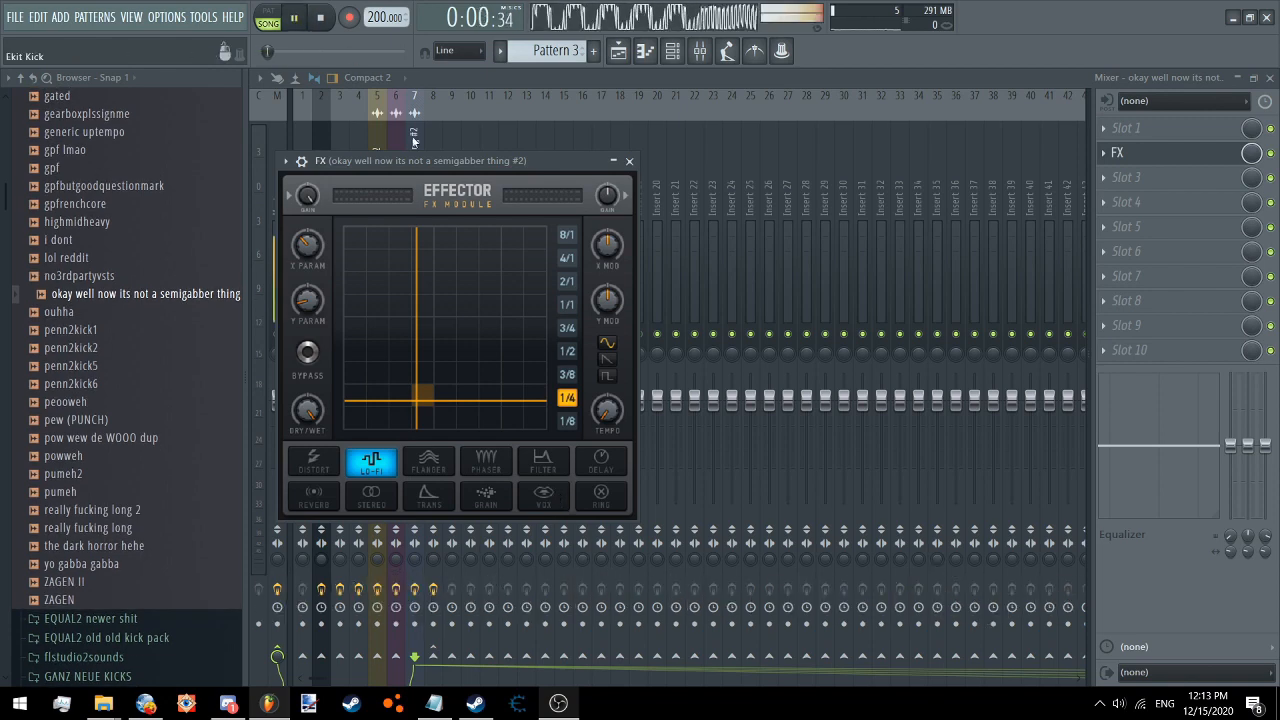
left_click(428, 460)
left_click(475, 462)
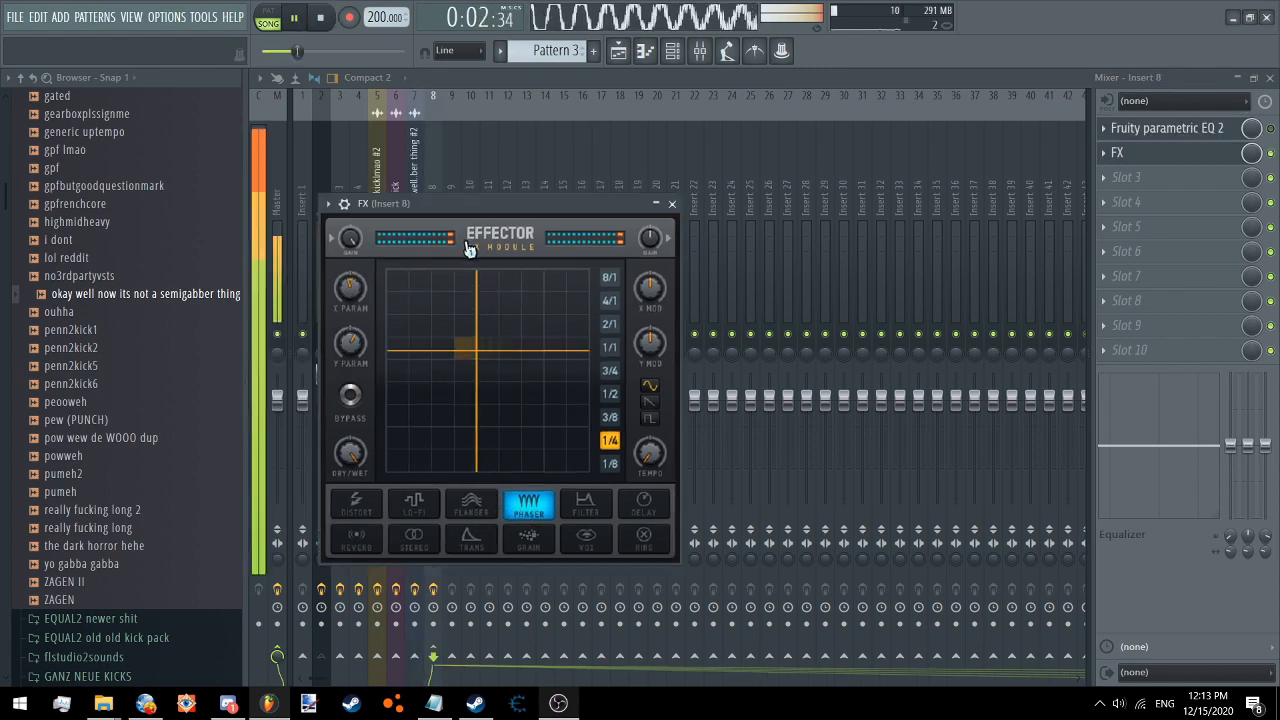
left_click(414, 503)
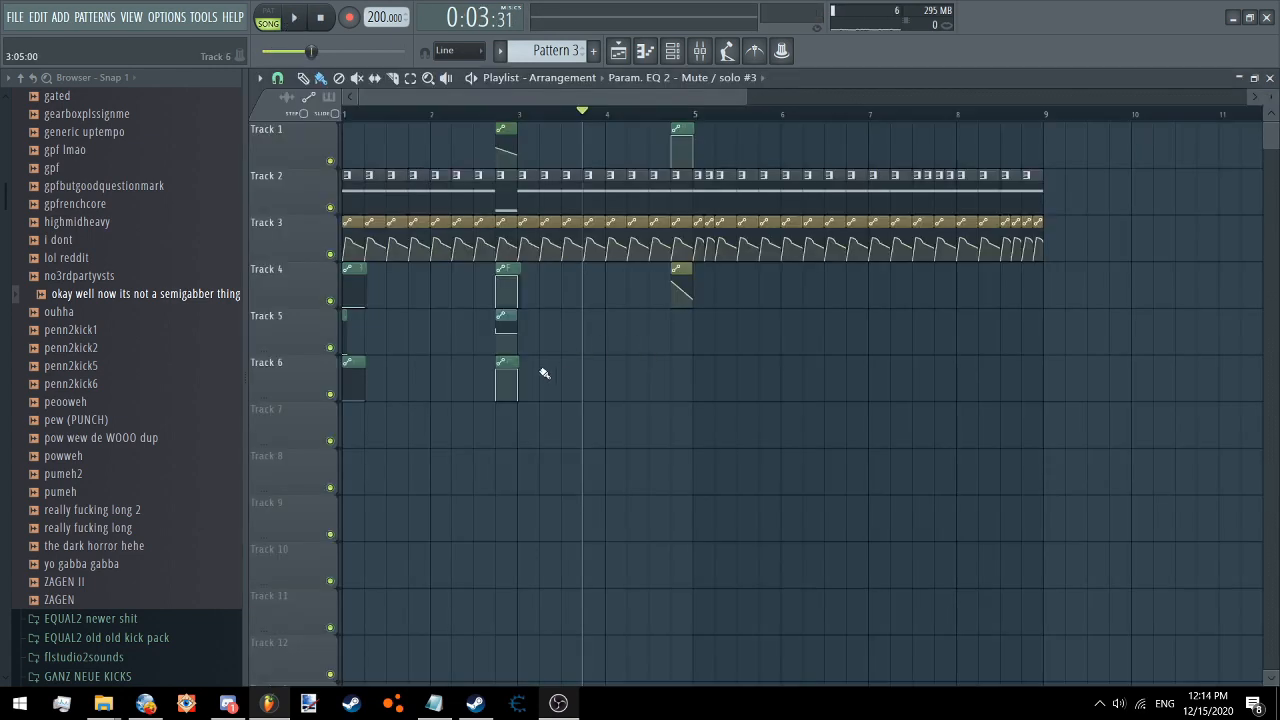
Delete all automation clips from Tracks 3, 4, 5 and 6 in the playlist
right_click(506, 380)
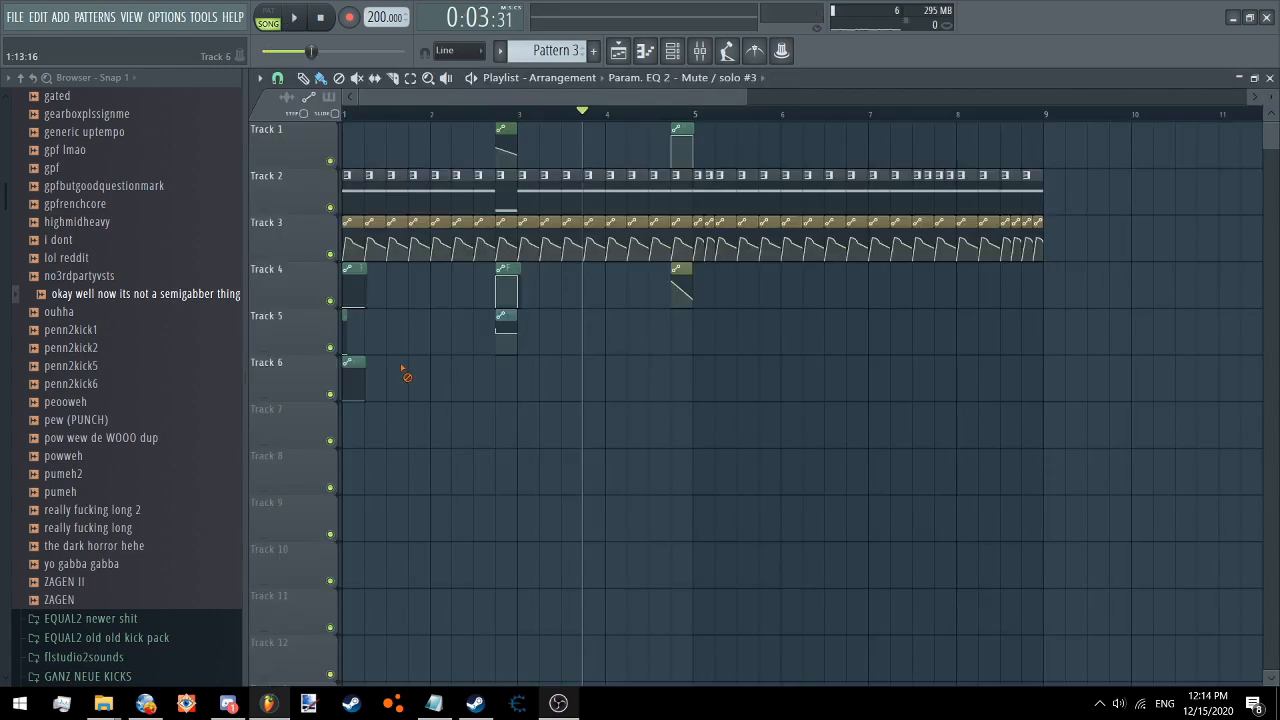
right_click(354, 380)
right_click(506, 325)
right_click(345, 316)
right_click(506, 290)
right_click(354, 290)
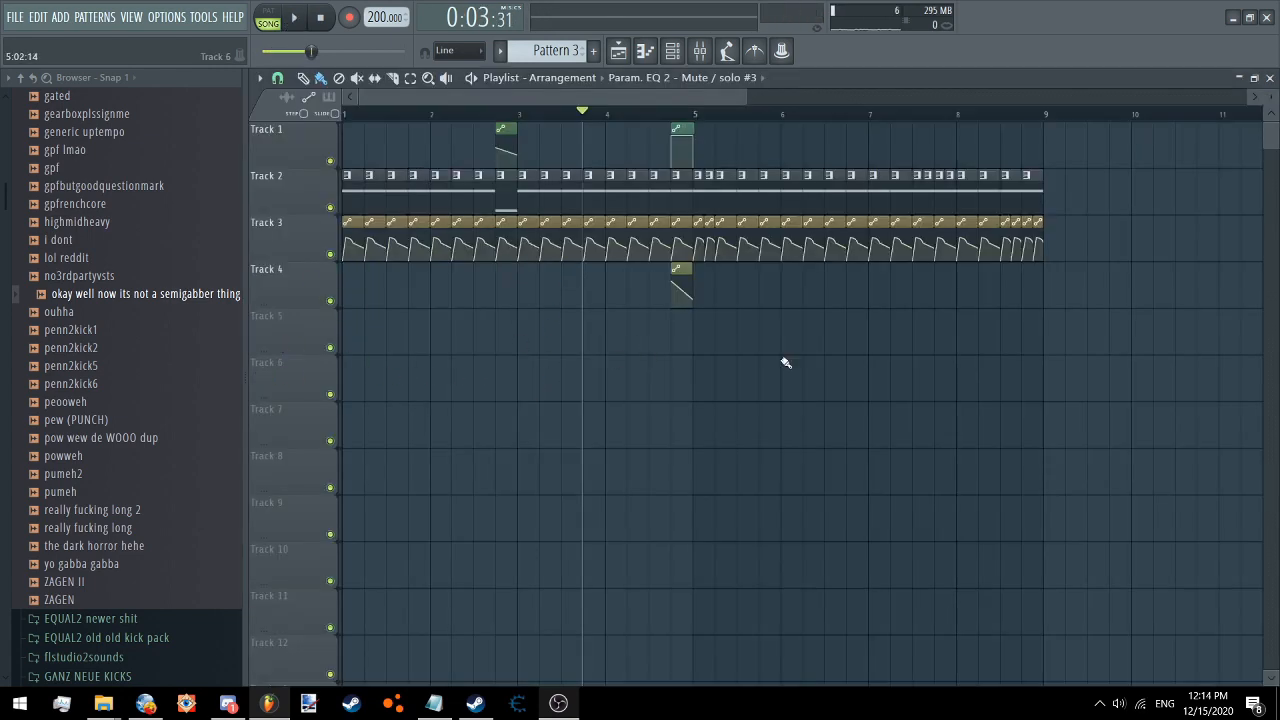
right_click(681, 290)
right_click(1000, 240)
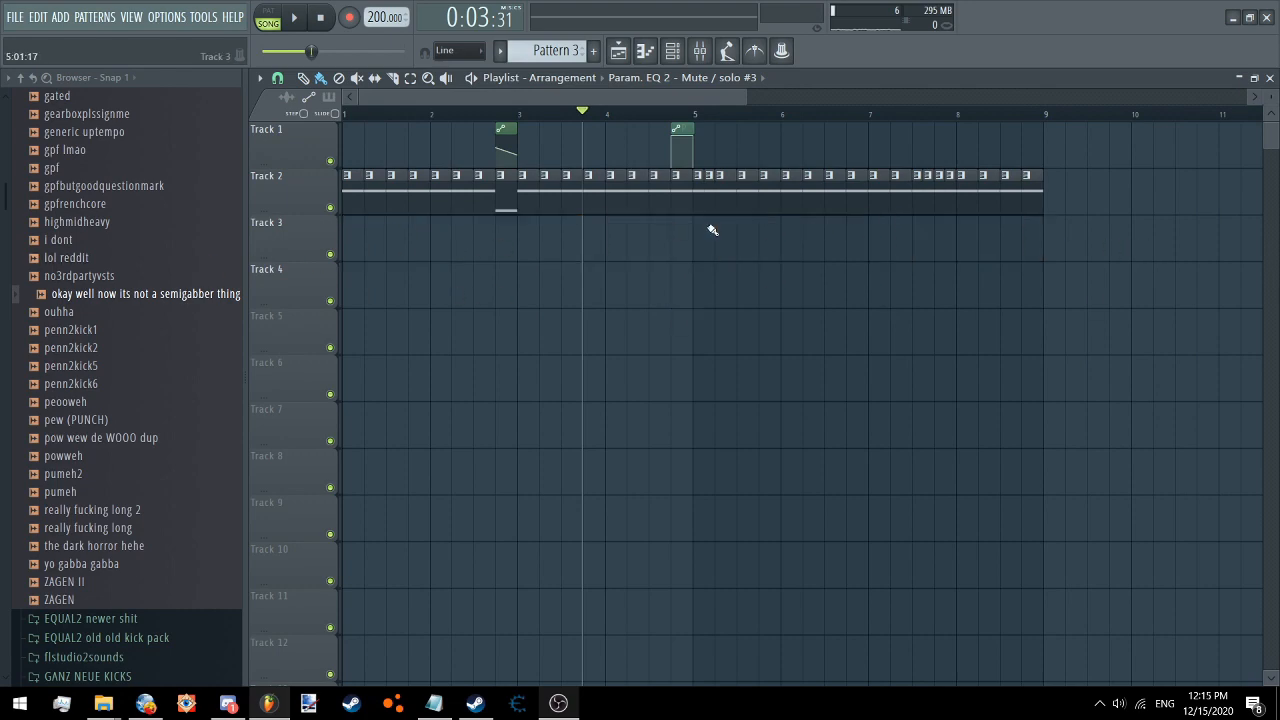